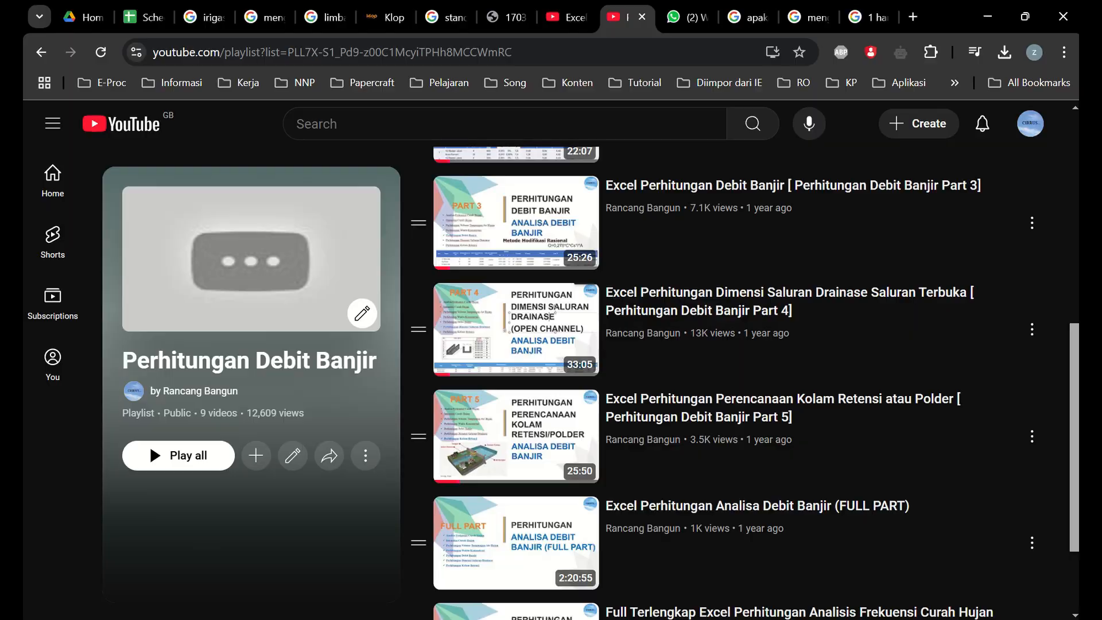
Step: Review the Google results on daily wastewater flow per person and on discharging domestic waste into neighbourhood channels
{"action": "left_click", "coordinate": [813, 8]}
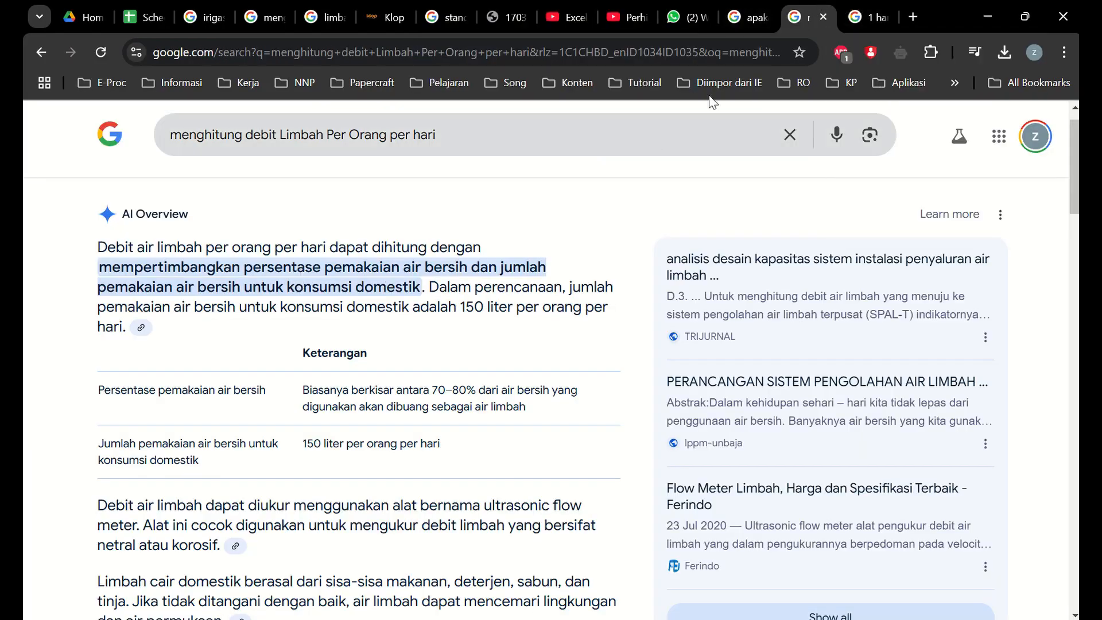
{"action": "left_click", "coordinate": [865, 23]}
{"action": "left_click", "coordinate": [745, 38]}
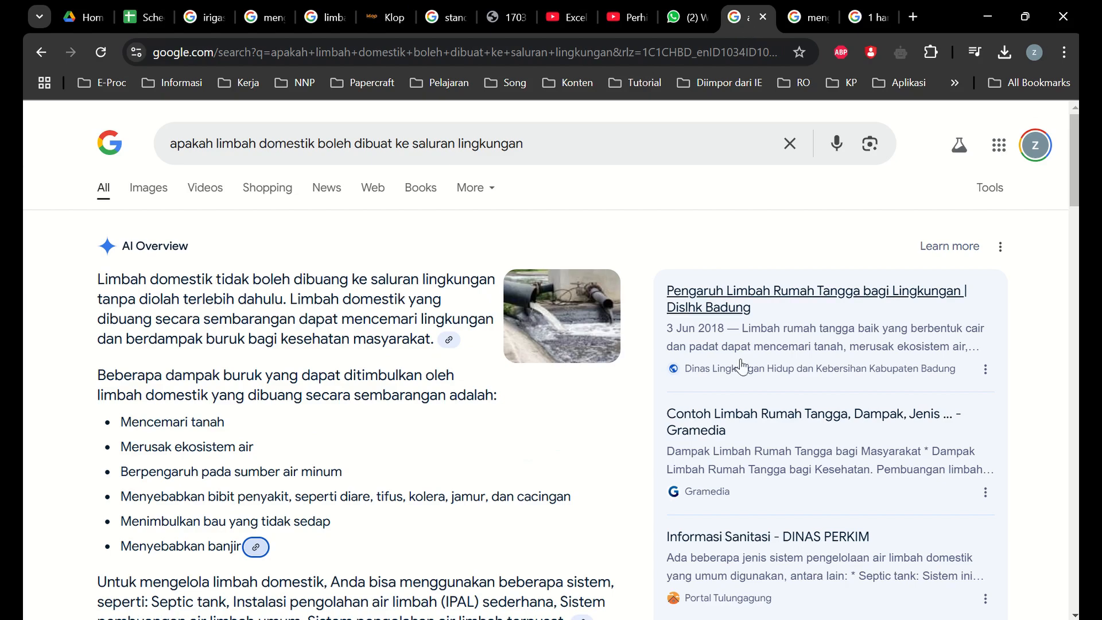
{"action": "scroll", "coordinate": [482, 222], "scroll_direction": "down", "scroll_amount": 1}
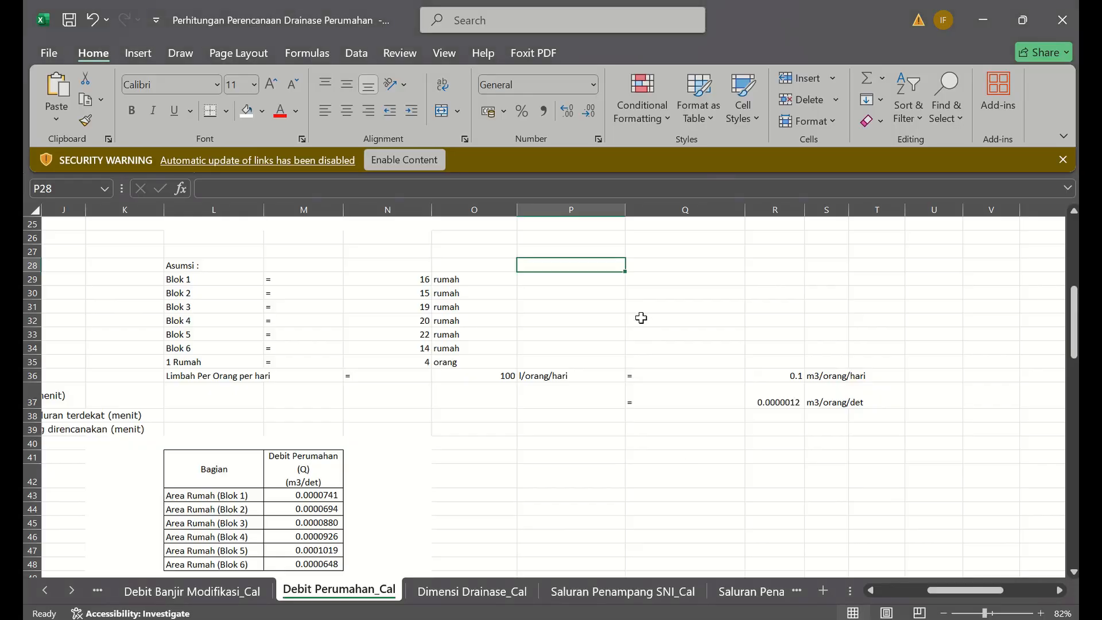
Step: Locate the two-storey house plumbing diagram beside the wastewater assumptions on the Debit Perumahan_Cal sheet and inspect it down to the septic tank
{"action": "left_click", "coordinate": [640, 319]}
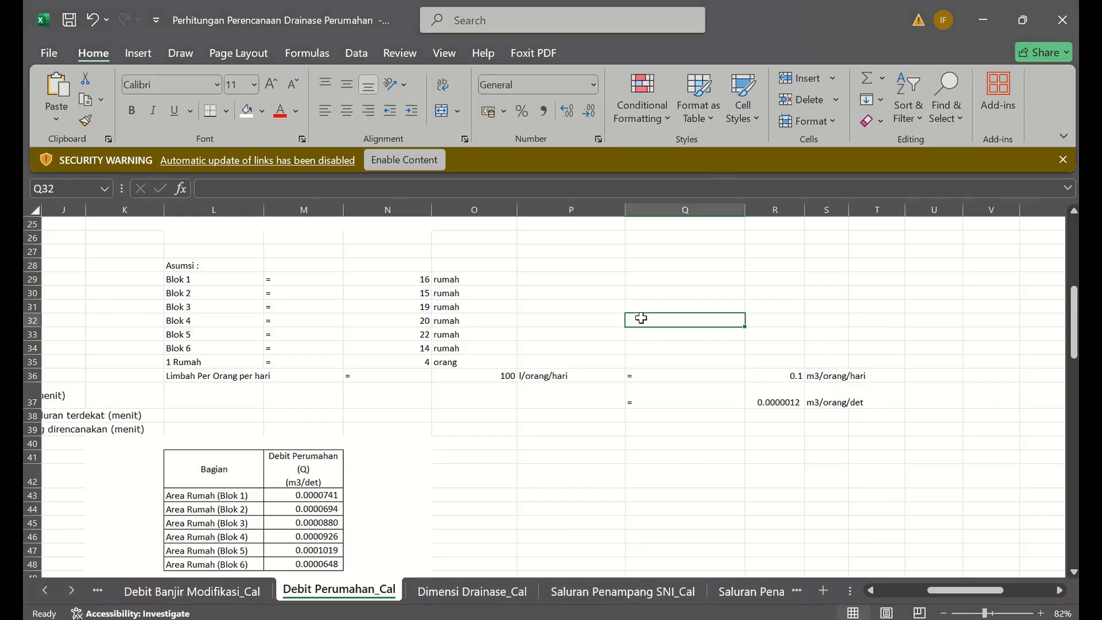
{"action": "key", "text": "Up"}
{"action": "key", "text": "Up"}
{"action": "key", "text": "Up"}
{"action": "key", "text": "Up"}
{"action": "key", "text": "Up"}
{"action": "key", "text": "Up"}
{"action": "key", "text": "Up"}
{"action": "key", "text": "Up"}
{"action": "key", "text": "Up"}
{"action": "key", "text": "Up"}
{"action": "key", "text": "Up"}
{"action": "key", "text": "Up"}
{"action": "key", "text": "Up"}
{"action": "key", "text": "Right"}
{"action": "key", "text": "Right"}
{"action": "key", "text": "Right"}
{"action": "key", "text": "Right"}
{"action": "key", "text": "Right"}
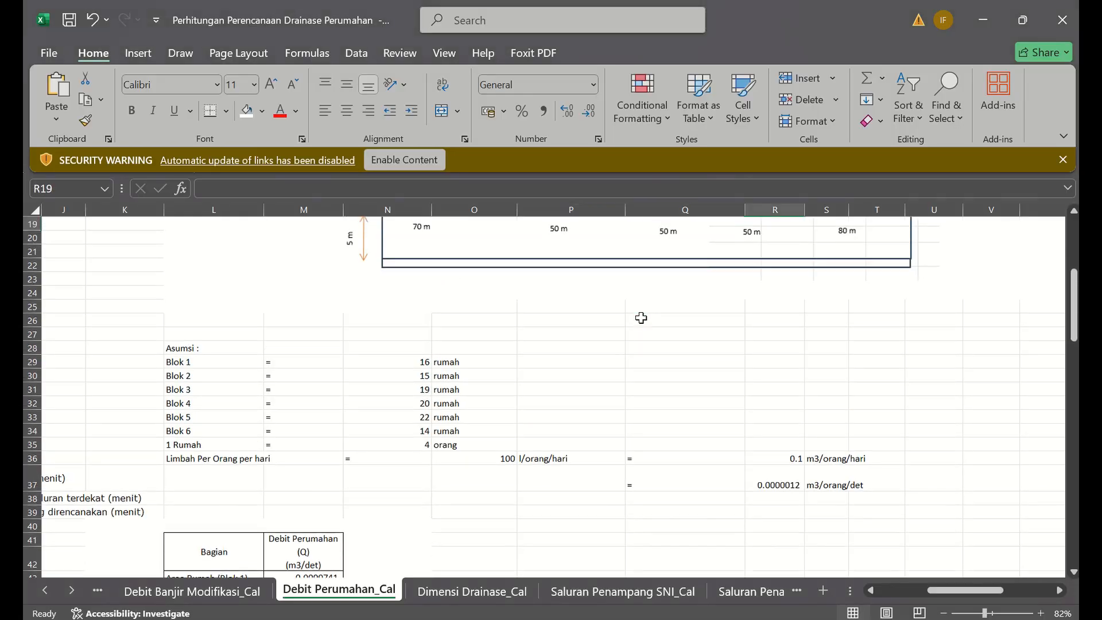
{"action": "key", "text": "Right"}
{"action": "key", "text": "Right"}
{"action": "key", "text": "Right"}
{"action": "key", "text": "Right"}
{"action": "key", "text": "Right"}
{"action": "key", "text": "Right"}
{"action": "key", "text": "Right"}
{"action": "key", "text": "Down"}
{"action": "key", "text": "Down"}
{"action": "key", "text": "Down"}
{"action": "key", "text": "Down"}
{"action": "key", "text": "Down"}
{"action": "key", "text": "Down"}
{"action": "key", "text": "Down"}
{"action": "key", "text": "Down"}
{"action": "key", "text": "Down"}
{"action": "key", "text": "Down"}
{"action": "key", "text": "Down"}
{"action": "key", "text": "Down"}
{"action": "key", "text": "Down"}
{"action": "key", "text": "Down"}
{"action": "key", "text": "Down"}
{"action": "key", "text": "Down"}
{"action": "key", "text": "Down"}
{"action": "key", "text": "Down"}
{"action": "key", "text": "Down"}
{"action": "key", "text": "Down"}
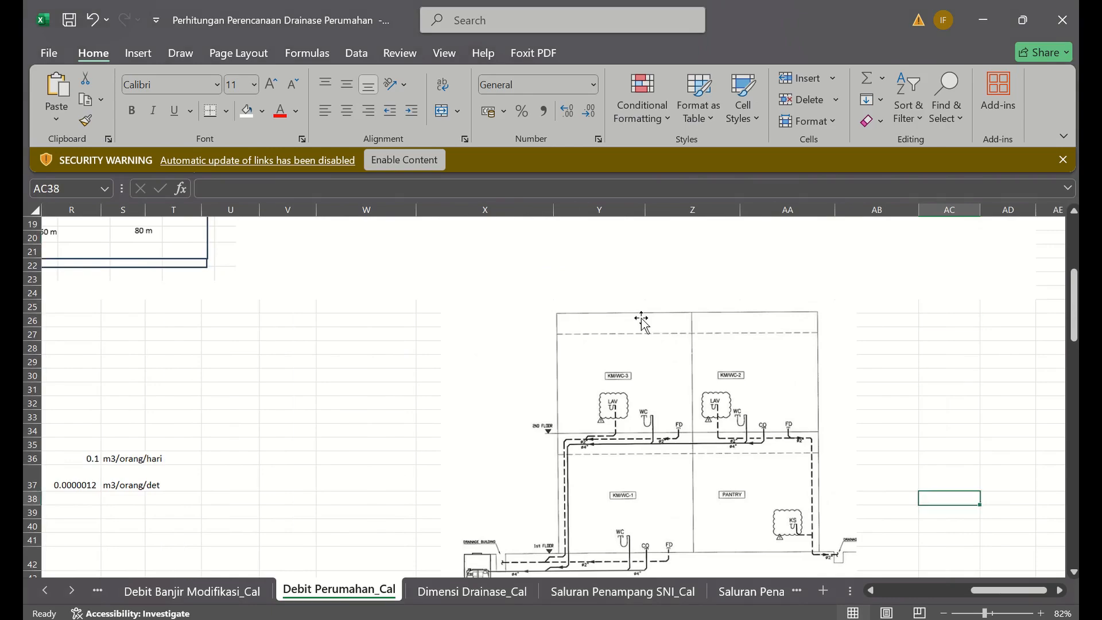
{"action": "scroll", "coordinate": [715, 320], "scroll_direction": "up", "scroll_amount": 5}
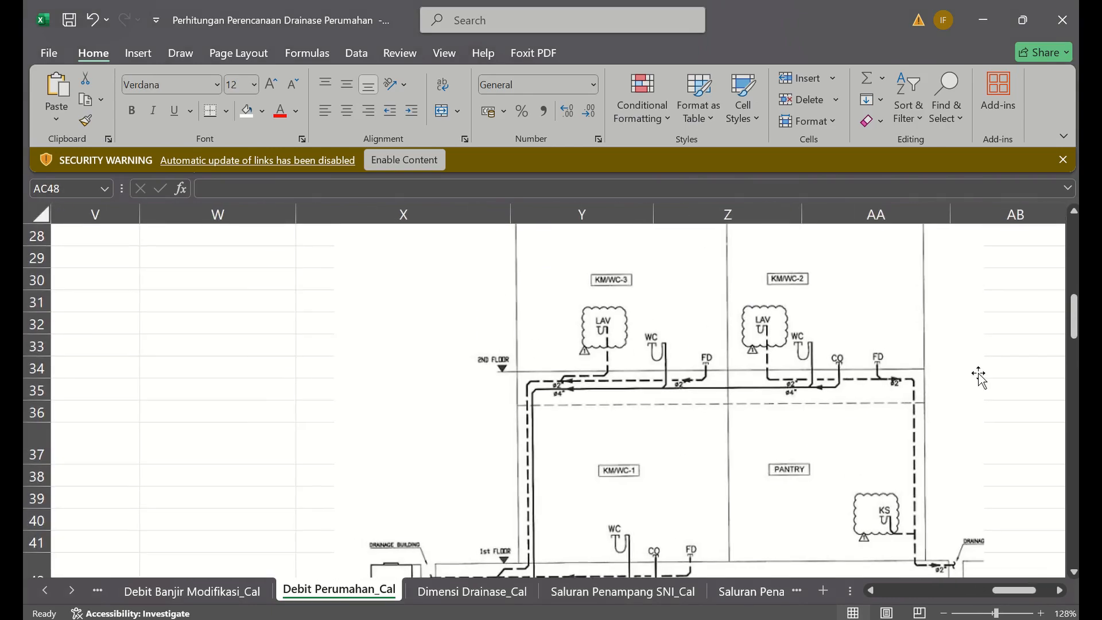
{"action": "left_click", "coordinate": [980, 376]}
{"action": "scroll", "coordinate": [1027, 367], "scroll_direction": "down", "scroll_amount": 5}
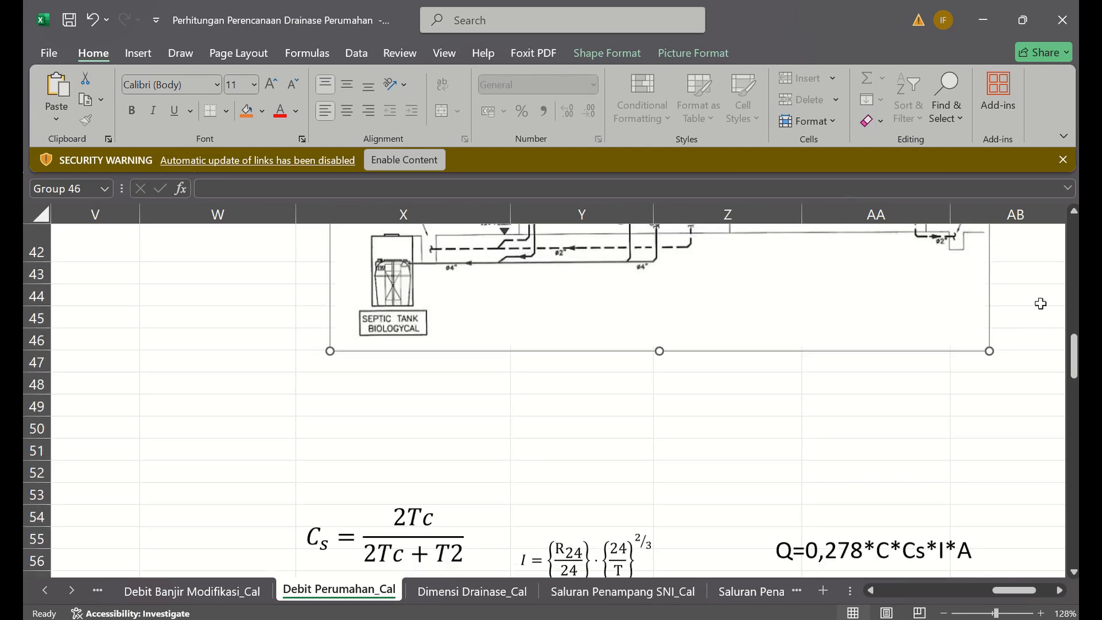
{"action": "scroll", "coordinate": [1067, 311], "scroll_direction": "up", "scroll_amount": 5}
{"action": "scroll", "coordinate": [774, 362], "scroll_direction": "down", "scroll_amount": 2}
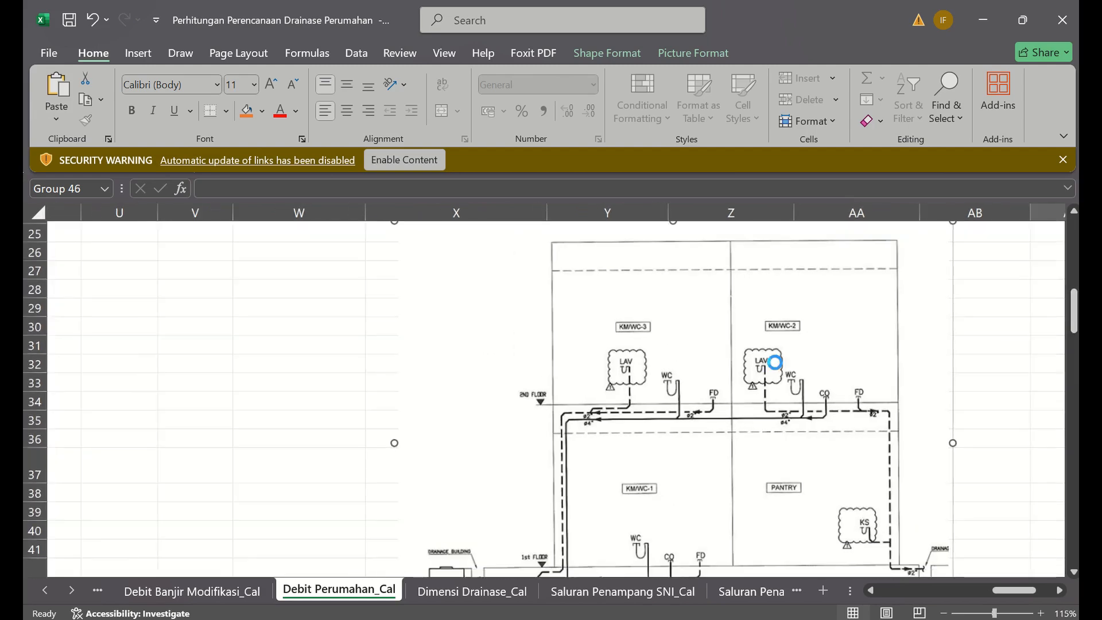
Step: Examine the ground floor of the plumbing diagram, covering KM/WC-1, the pantry sink and their pipe routes
{"action": "left_click", "coordinate": [948, 354]}
{"action": "key", "text": "Right"}
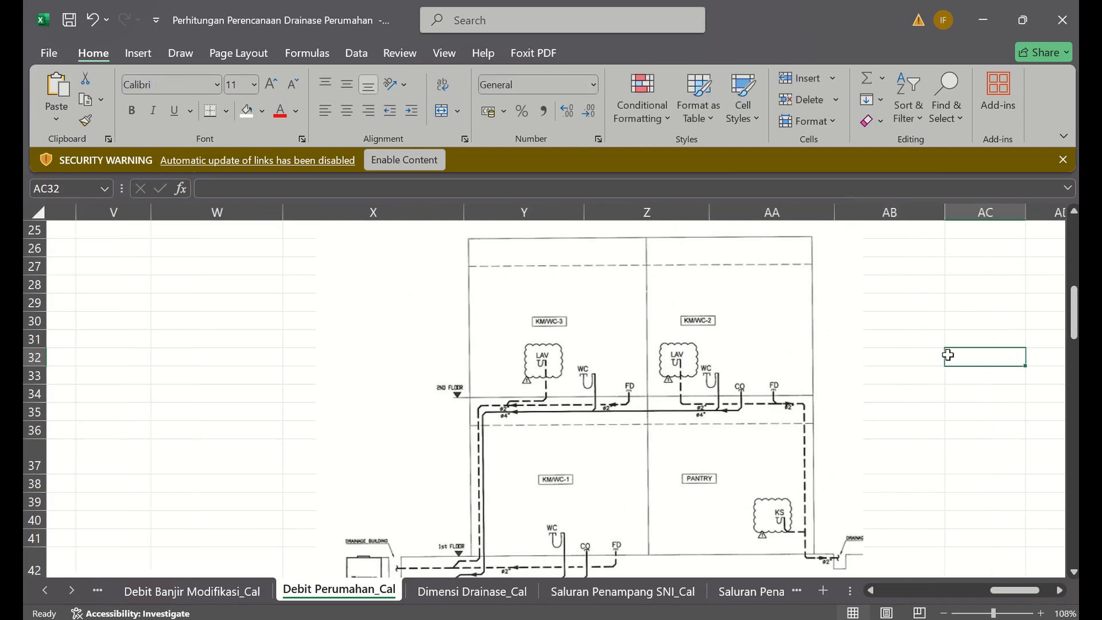
{"action": "key", "text": "Down"}
{"action": "key", "text": "Down"}
{"action": "key", "text": "Right"}
{"action": "key", "text": "Down"}
{"action": "key", "text": "Down"}
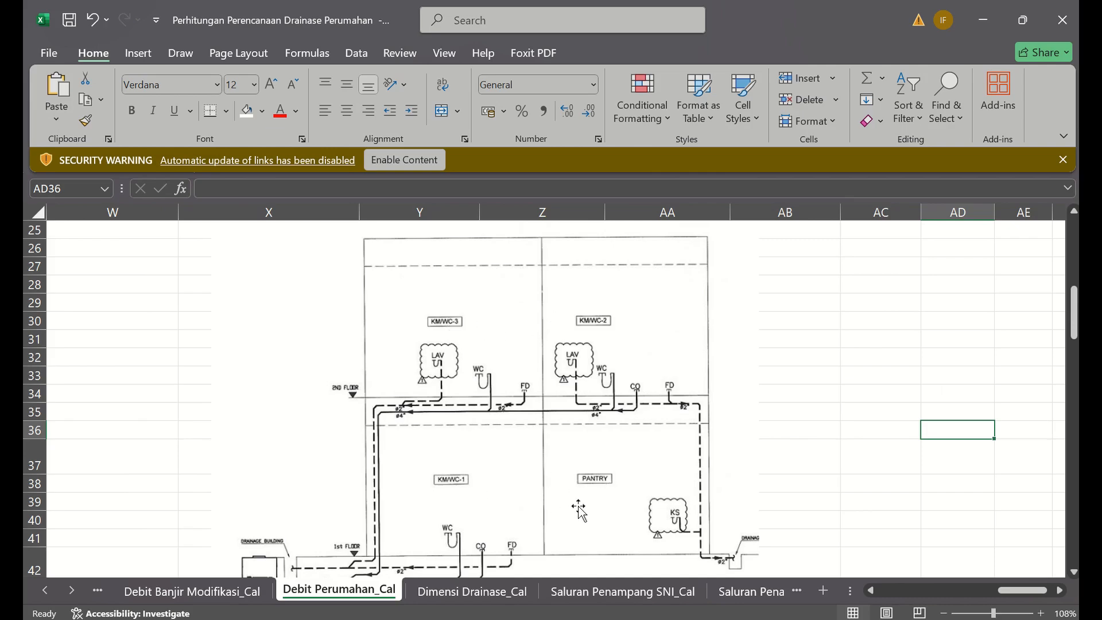
{"action": "key", "text": "Down"}
{"action": "key", "text": "Down"}
{"action": "key", "text": "Down"}
{"action": "key", "text": "Down"}
{"action": "key", "text": "Down"}
{"action": "key", "text": "Down"}
{"action": "key", "text": "Down"}
{"action": "key", "text": "Down"}
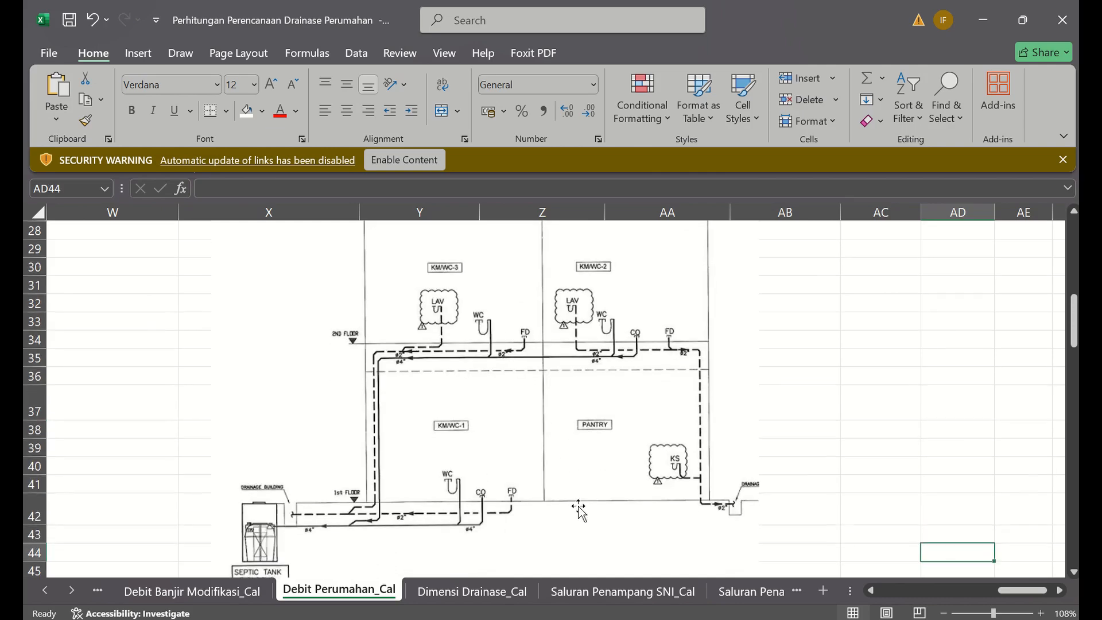
{"action": "key", "text": "Left"}
{"action": "key", "text": "Left"}
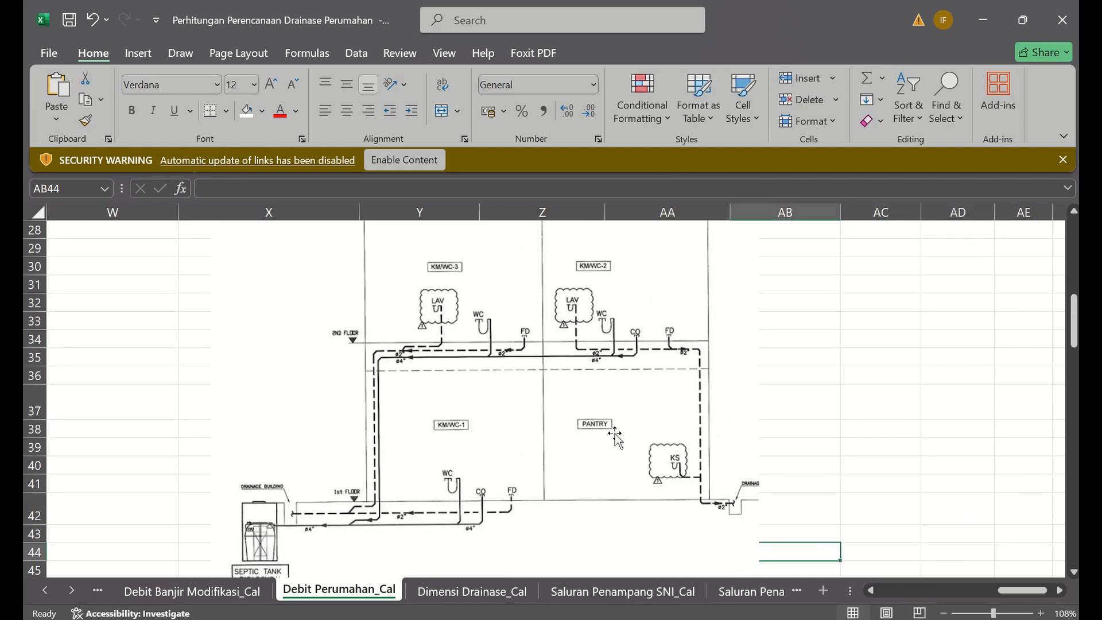
{"action": "key", "text": "Up"}
{"action": "key", "text": "Up"}
{"action": "key", "text": "Up"}
{"action": "key", "text": "Up"}
{"action": "key", "text": "Up"}
{"action": "key", "text": "Up"}
{"action": "key", "text": "Up"}
{"action": "key", "text": "Up"}
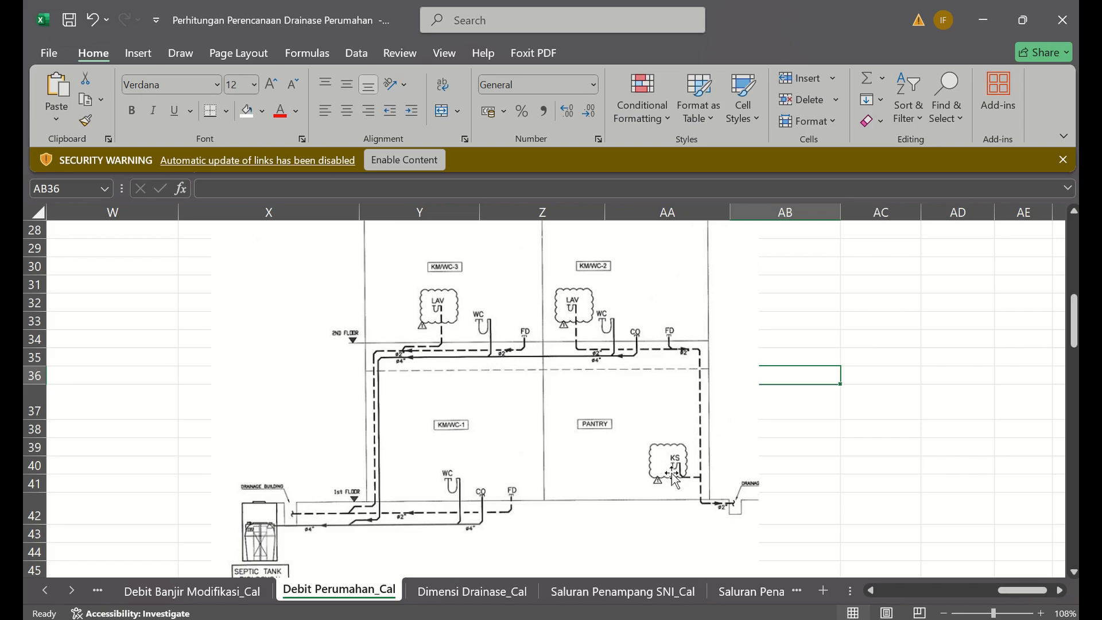
Step: Examine the second-floor bathrooms KM/WC-3 and KM/WC-2 in the plumbing diagram
{"action": "left_click", "coordinate": [830, 316]}
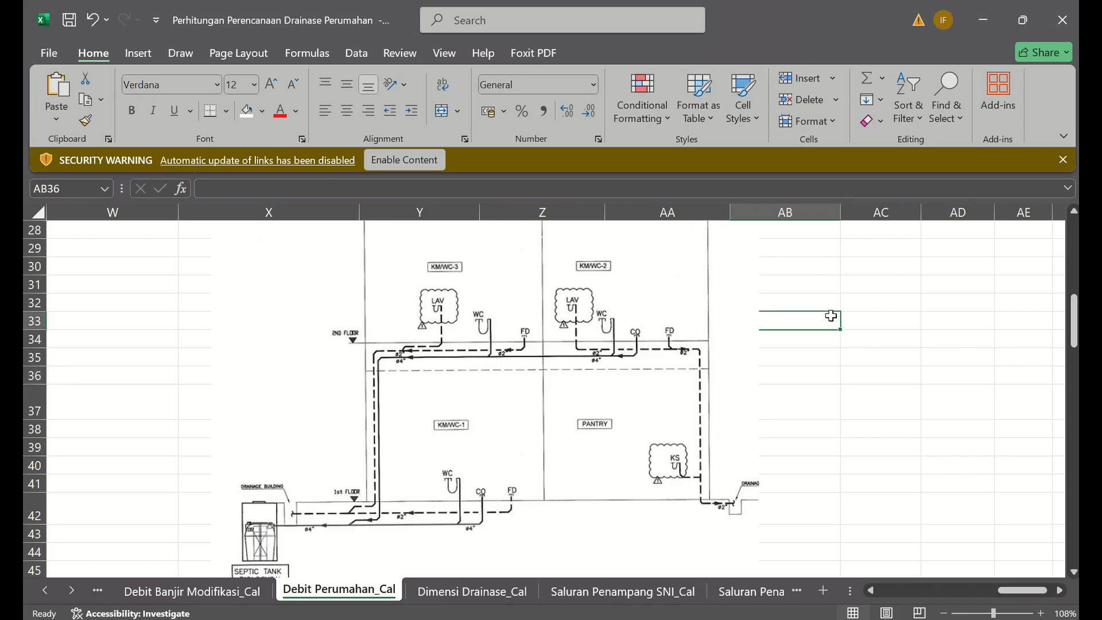
{"action": "key", "text": "Up"}
{"action": "key", "text": "Up"}
{"action": "key", "text": "Up"}
{"action": "key", "text": "Up"}
{"action": "key", "text": "Up"}
{"action": "key", "text": "Up"}
{"action": "key", "text": "Up"}
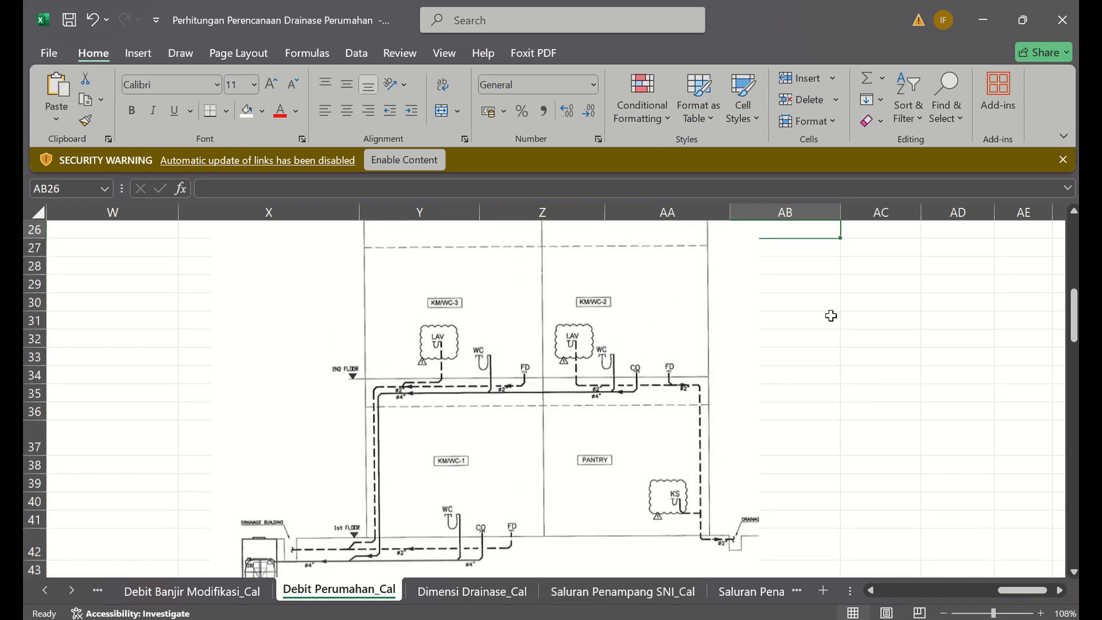
{"action": "key", "text": "Down"}
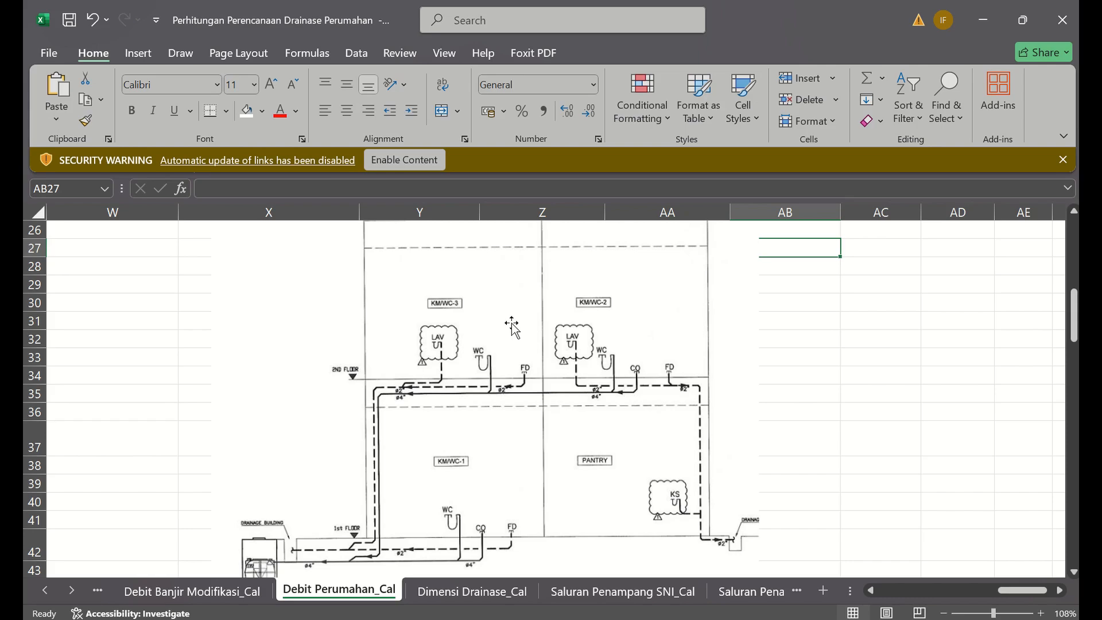
Step: Examine the plumbing diagram's full pipe runs, from the biological septic tank across to the drainage channel beside the pantry
{"action": "left_click", "coordinate": [813, 392]}
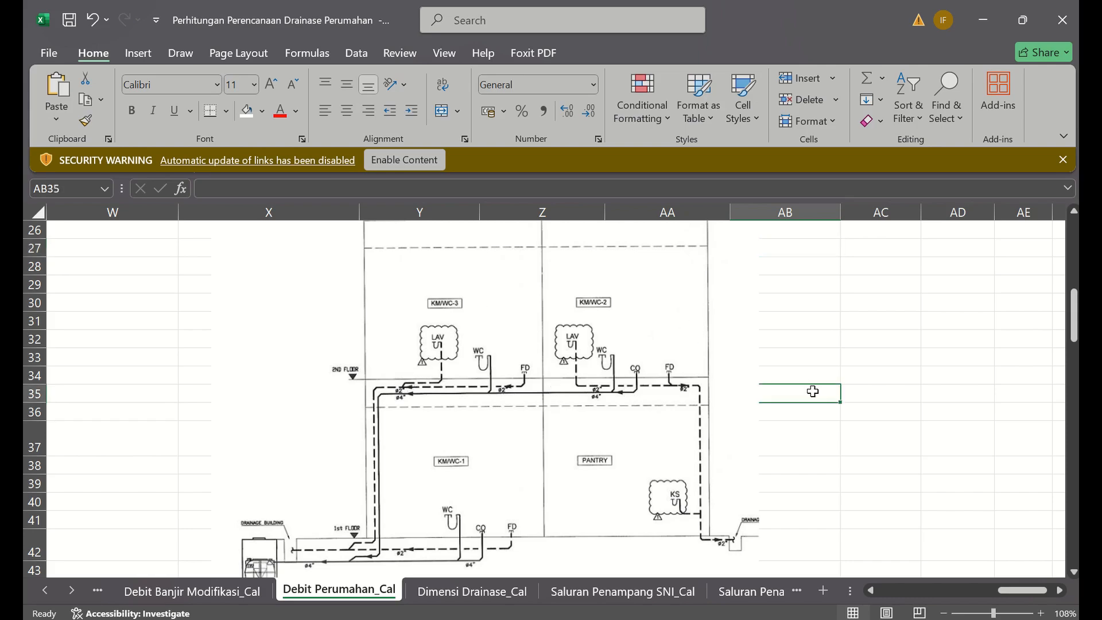
{"action": "key", "text": "Left"}
{"action": "key", "text": "Left"}
{"action": "key", "text": "Left"}
{"action": "key", "text": "Left"}
{"action": "key", "text": "Left"}
{"action": "key", "text": "Left"}
{"action": "key", "text": "Left"}
{"action": "key", "text": "Right"}
{"action": "key", "text": "Right"}
{"action": "key", "text": "Right"}
{"action": "key", "text": "Right"}
{"action": "key", "text": "Right"}
{"action": "key", "text": "Right"}
{"action": "key", "text": "Right"}
{"action": "key", "text": "Right"}
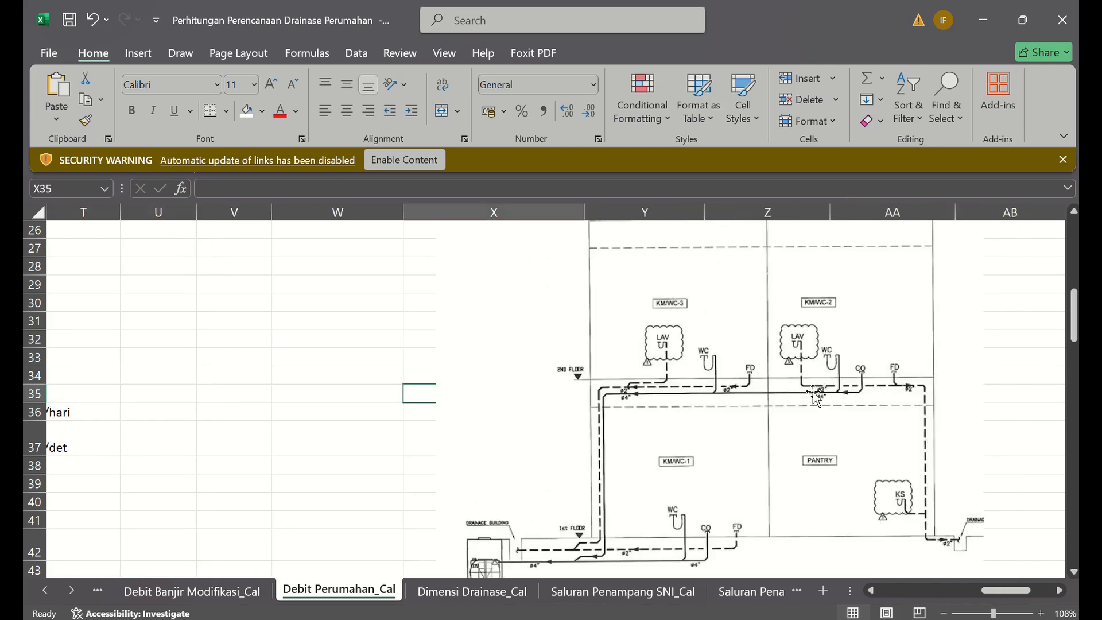
{"action": "key", "text": "Down"}
{"action": "key", "text": "Down"}
{"action": "key", "text": "Down"}
{"action": "key", "text": "Down"}
{"action": "key", "text": "Down"}
{"action": "key", "text": "Down"}
{"action": "key", "text": "Down"}
{"action": "key", "text": "Down"}
{"action": "key", "text": "Down"}
{"action": "key", "text": "Down"}
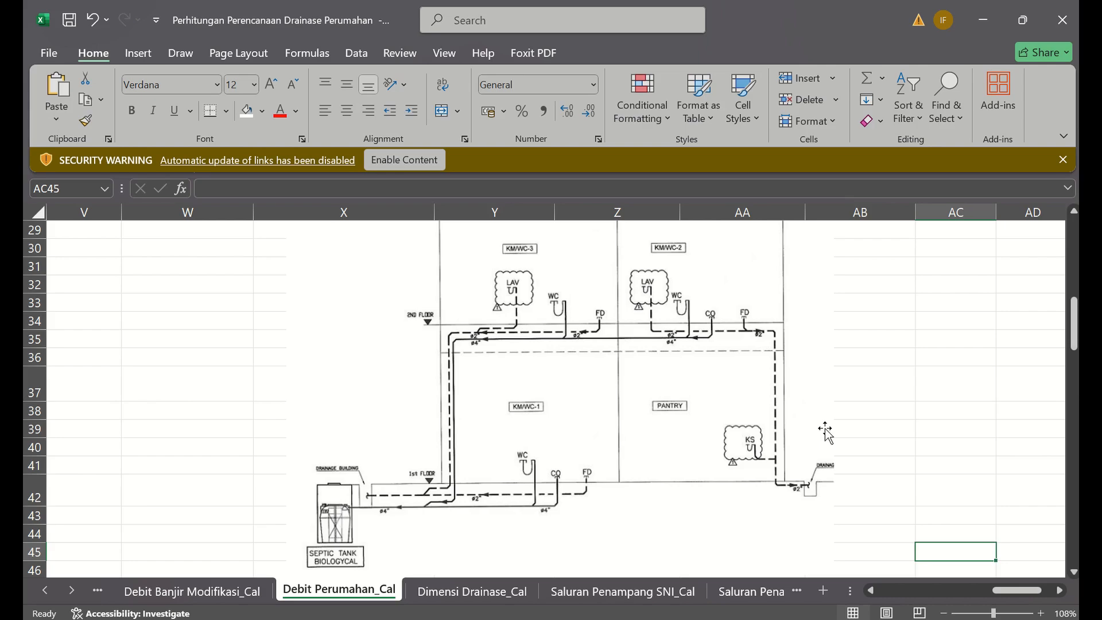
{"action": "left_click", "coordinate": [871, 406]}
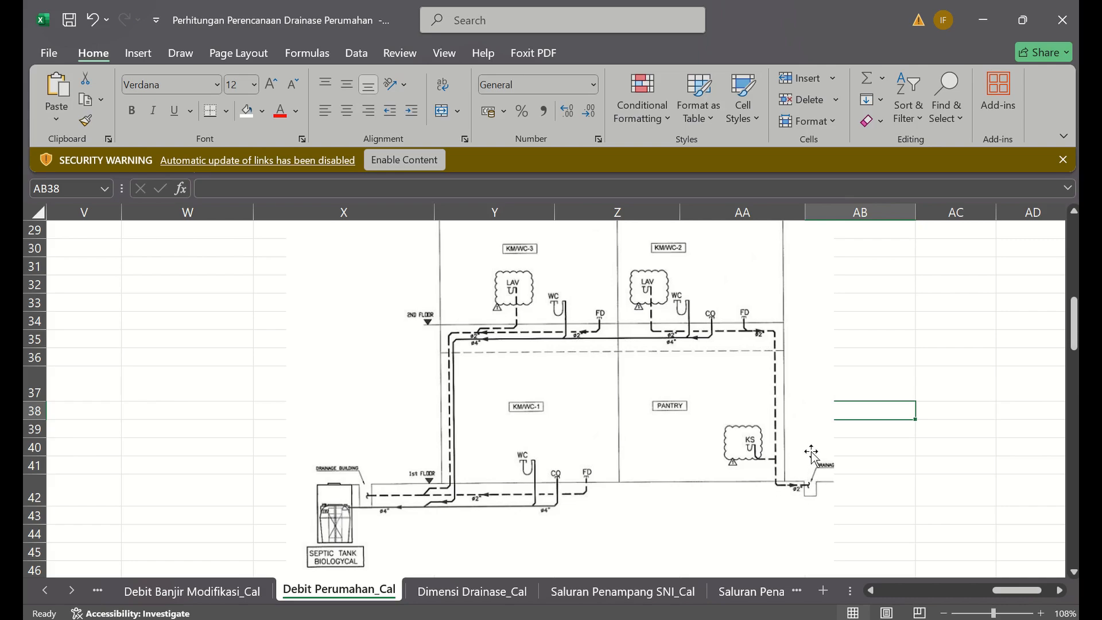
{"action": "left_click", "coordinate": [864, 316]}
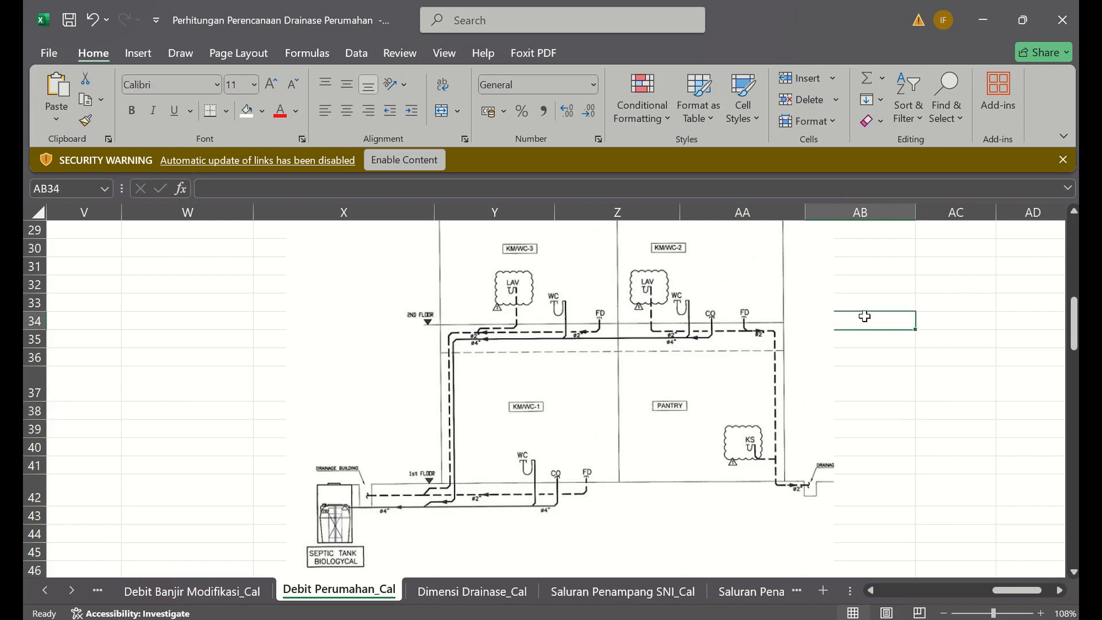
Step: Return to the housing drainage layout near the sheet's beginning and examine its house blocks, flow lines and control points
{"action": "key", "text": "Up"}
{"action": "key", "text": "Up"}
{"action": "key", "text": "Left"}
{"action": "key", "text": "Left"}
{"action": "key", "text": "Left"}
{"action": "key", "text": "Left"}
{"action": "key", "text": "Left"}
{"action": "key", "text": "Left"}
{"action": "key", "text": "Left"}
{"action": "key", "text": "Left"}
{"action": "key", "text": "Left"}
{"action": "key", "text": "Left"}
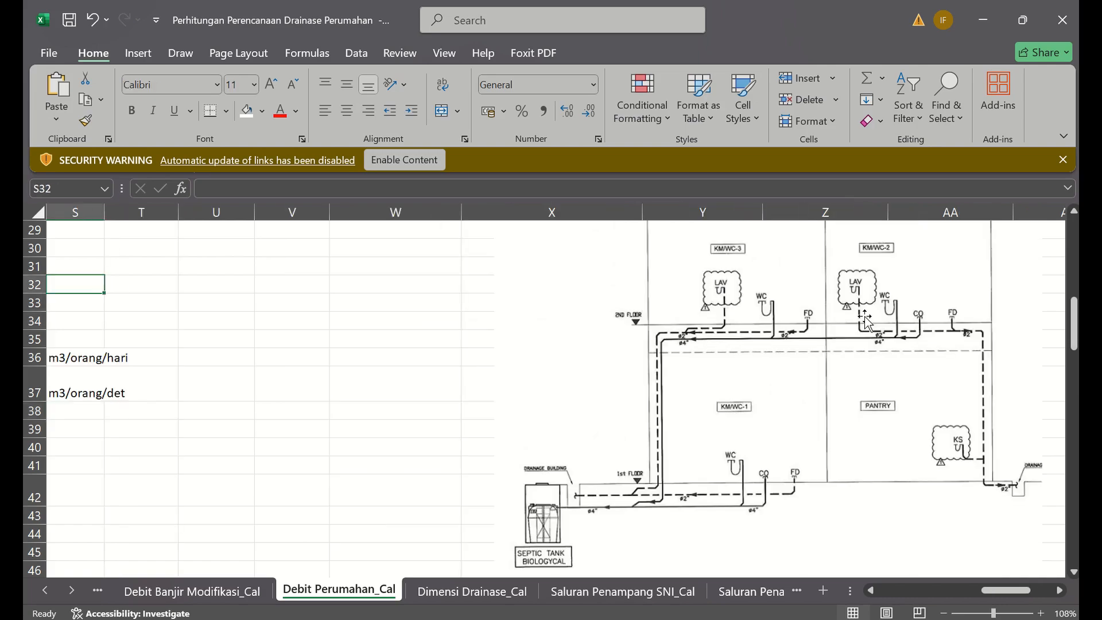
{"action": "key", "text": "Up"}
{"action": "key", "text": "Up"}
{"action": "key", "text": "Up"}
{"action": "key", "text": "Up"}
{"action": "key", "text": "Up"}
{"action": "key", "text": "Up"}
{"action": "key", "text": "Up"}
{"action": "key", "text": "Up"}
{"action": "key", "text": "Up"}
{"action": "key", "text": "Up"}
{"action": "key", "text": "Up"}
{"action": "key", "text": "Up"}
{"action": "key", "text": "Up"}
{"action": "key", "text": "Up"}
{"action": "key", "text": "Up"}
{"action": "key", "text": "Up"}
{"action": "key", "text": "Up"}
{"action": "key", "text": "Up"}
{"action": "key", "text": "Up"}
{"action": "key", "text": "Up"}
{"action": "key", "text": "Up"}
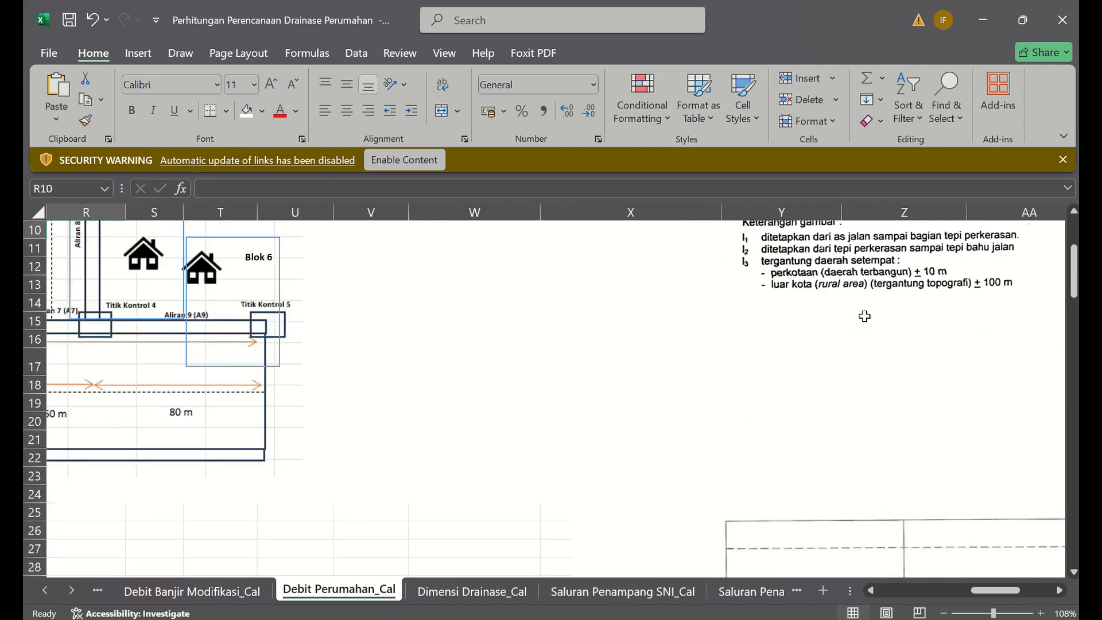
{"action": "key", "text": "Left"}
{"action": "key", "text": "Left"}
{"action": "key", "text": "Left"}
{"action": "key", "text": "Left"}
{"action": "key", "text": "Left"}
{"action": "key", "text": "Left"}
{"action": "key", "text": "Left"}
{"action": "key", "text": "Left"}
{"action": "scroll", "coordinate": [769, 379], "scroll_direction": "down", "scroll_amount": 1}
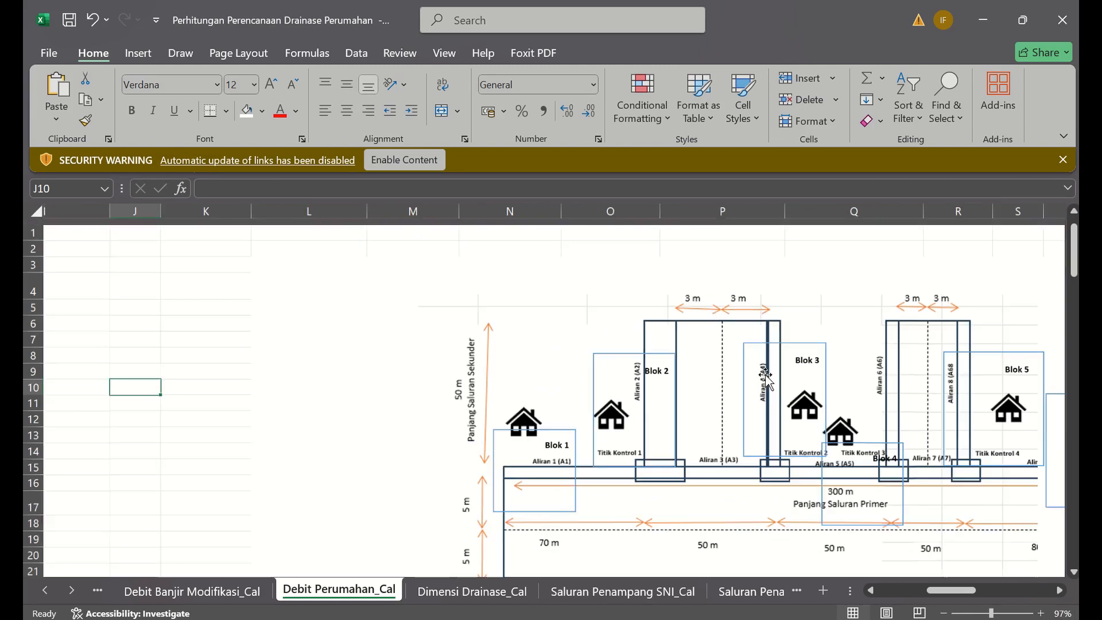
{"action": "left_click", "coordinate": [385, 450]}
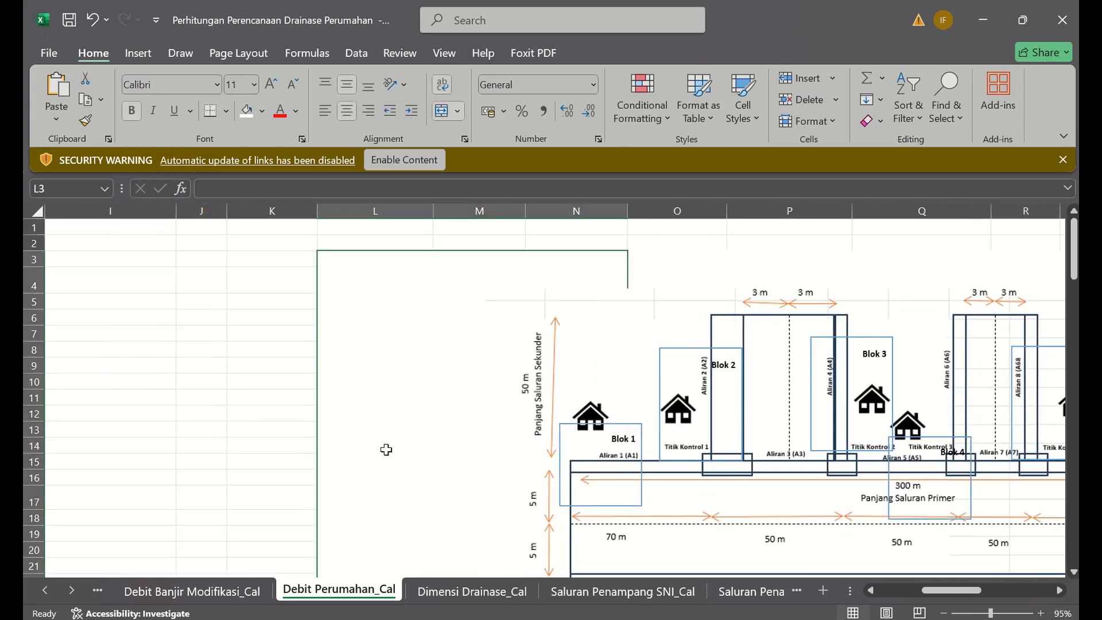
Step: Examine the full housing drainage layout from Blok 1 to Blok 6, including its control points and channel lengths
{"action": "key", "text": "Right"}
{"action": "key", "text": "Right"}
{"action": "key", "text": "Right"}
{"action": "key", "text": "Right"}
{"action": "key", "text": "Right"}
{"action": "key", "text": "Right"}
{"action": "key", "text": "Right"}
{"action": "key", "text": "Right"}
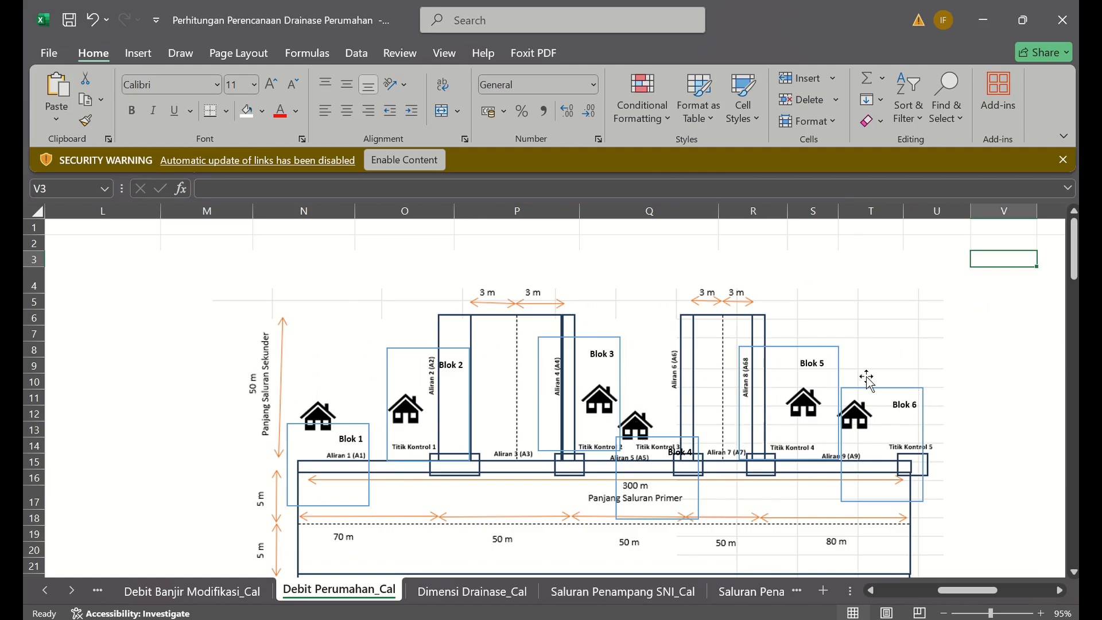
{"action": "scroll", "coordinate": [866, 377], "scroll_direction": "down", "scroll_amount": 1}
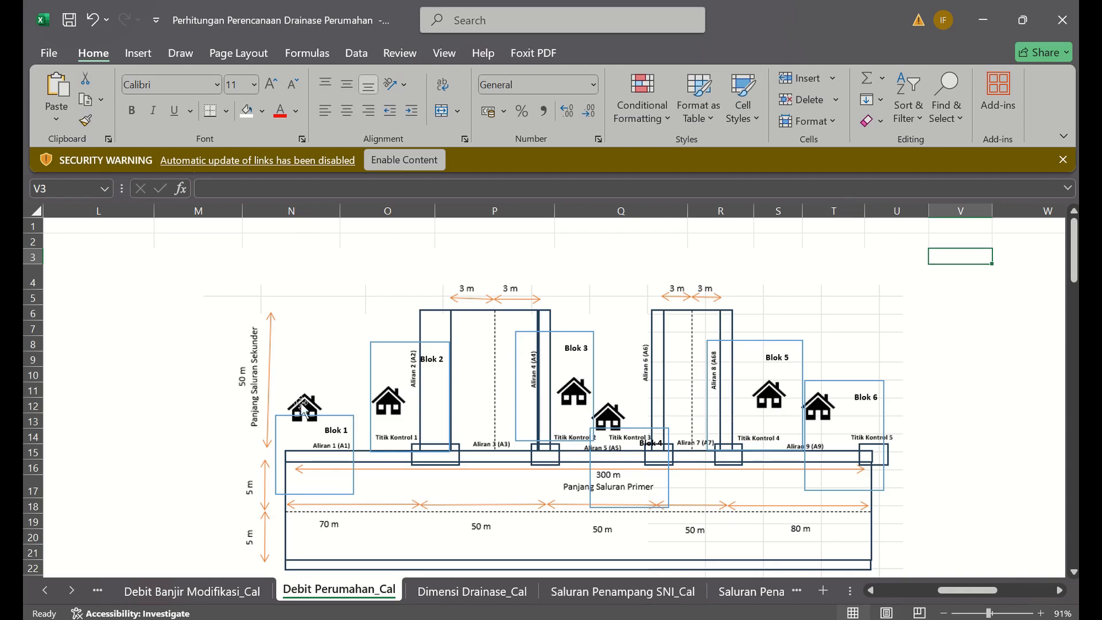
Step: Go to the Asumsi list below the drainage layout and examine the number of houses assumed for each block
{"action": "left_click", "coordinate": [947, 406]}
{"action": "key", "text": "Down"}
{"action": "key", "text": "Down"}
{"action": "key", "text": "Down"}
{"action": "key", "text": "Down"}
{"action": "key", "text": "Down"}
{"action": "key", "text": "Down"}
{"action": "key", "text": "Down"}
{"action": "key", "text": "Down"}
{"action": "key", "text": "Down"}
{"action": "key", "text": "Down"}
{"action": "key", "text": "Down"}
{"action": "key", "text": "Down"}
{"action": "key", "text": "Down"}
{"action": "key", "text": "Down"}
{"action": "key", "text": "Down"}
{"action": "key", "text": "Down"}
{"action": "key", "text": "Down"}
{"action": "key", "text": "Down"}
{"action": "key", "text": "Down"}
{"action": "key", "text": "Down"}
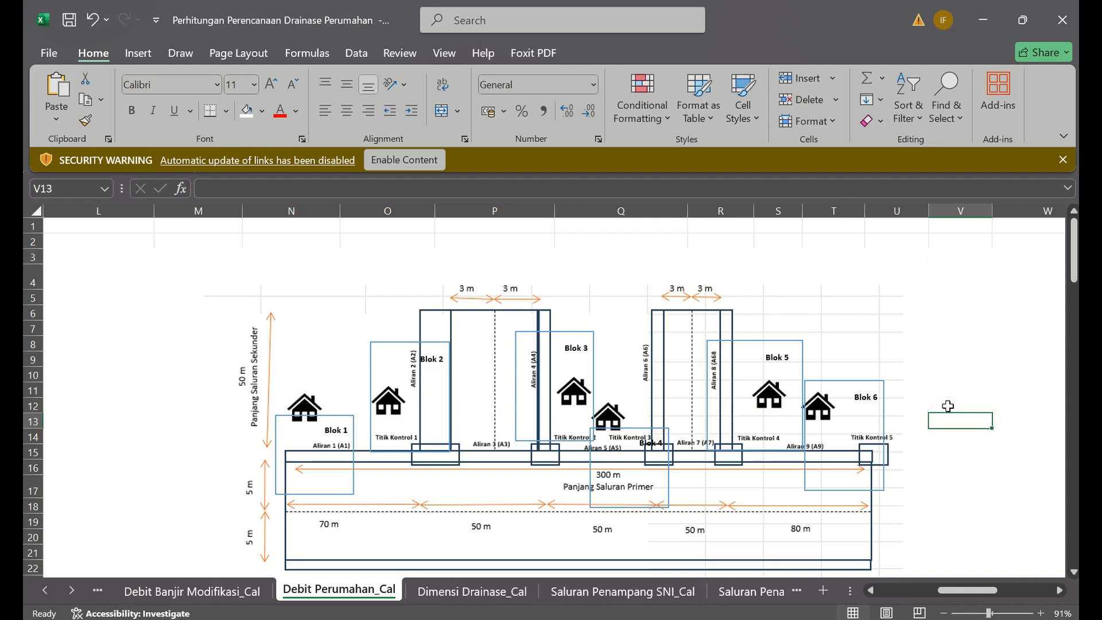
{"action": "key", "text": "Left"}
{"action": "key", "text": "Left"}
{"action": "key", "text": "Left"}
{"action": "key", "text": "Left"}
{"action": "key", "text": "Left"}
{"action": "key", "text": "Left"}
{"action": "key", "text": "Left"}
{"action": "key", "text": "Left"}
{"action": "key", "text": "Left"}
{"action": "key", "text": "Left"}
{"action": "key", "text": "Left"}
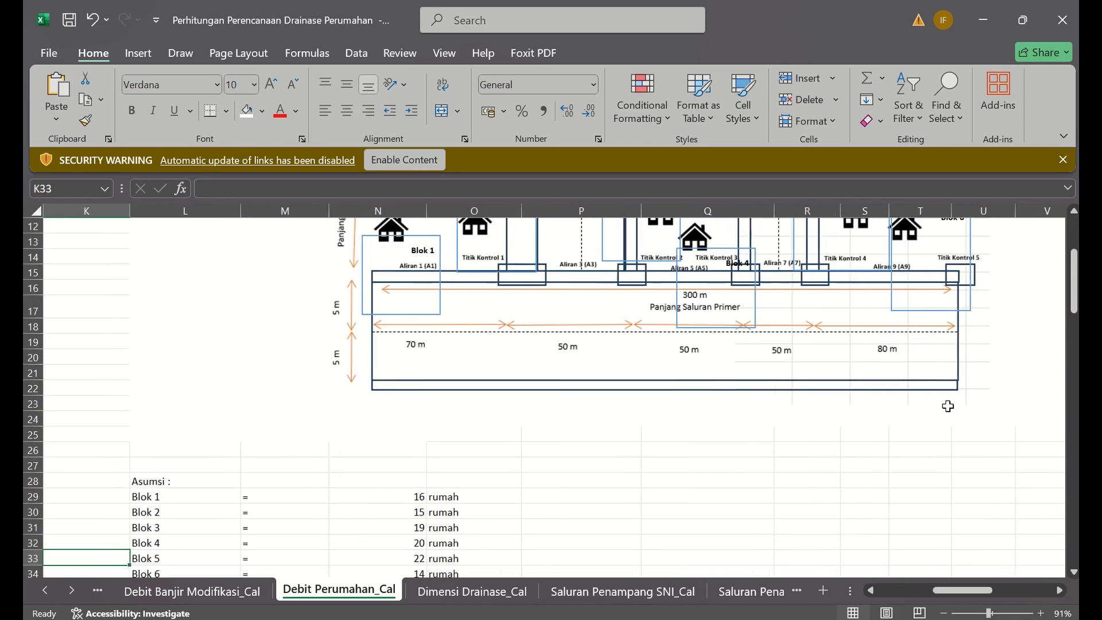
{"action": "key", "text": "Down"}
{"action": "key", "text": "Down"}
{"action": "key", "text": "Down"}
{"action": "key", "text": "Down"}
{"action": "key", "text": "Down"}
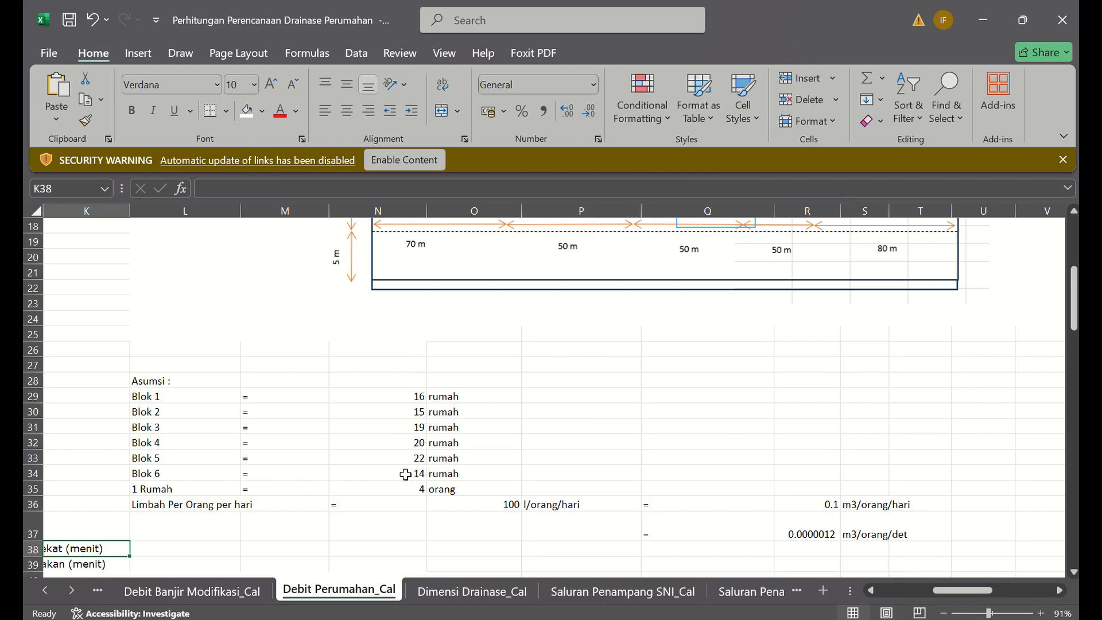
Step: Examine the assumed occupants per house and the wastewater per person per day with its unit conversions
{"action": "left_click", "coordinate": [529, 471]}
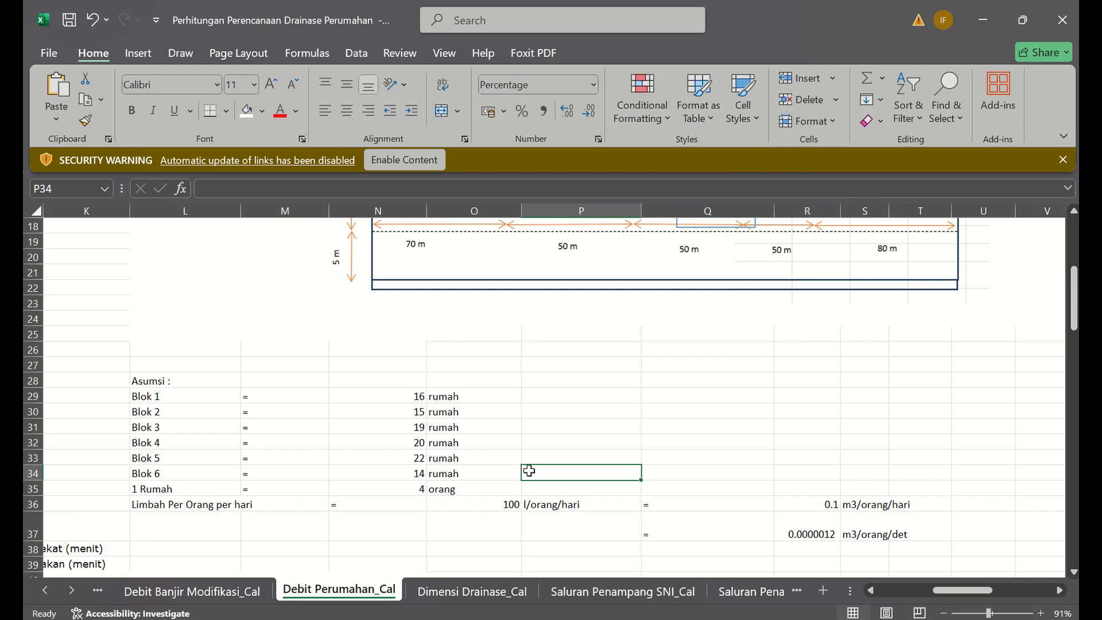
{"action": "left_click", "coordinate": [480, 439]}
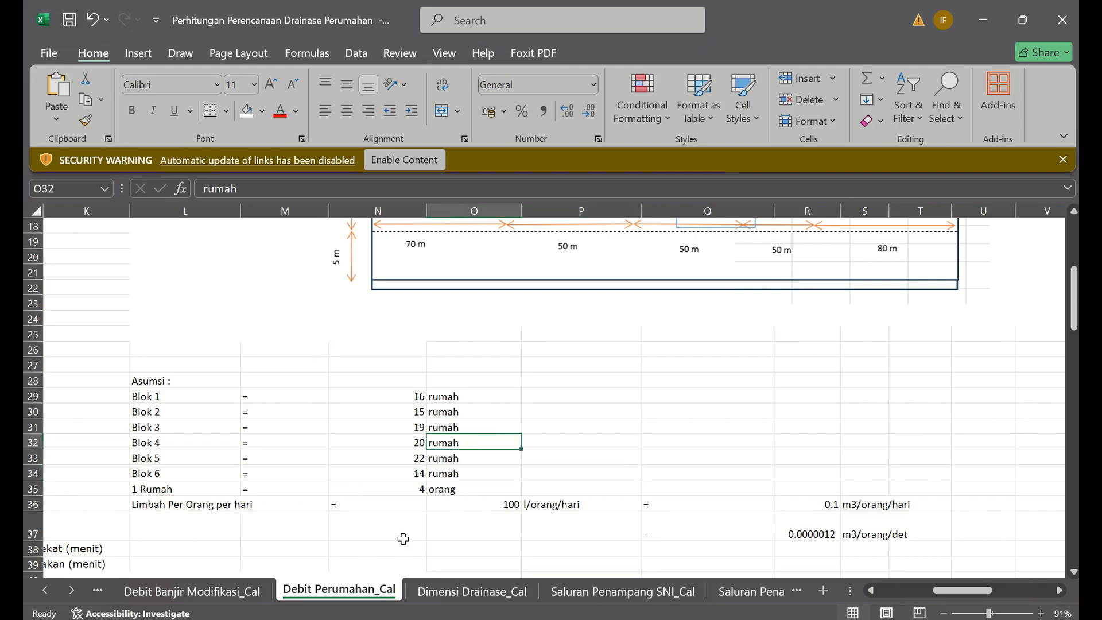
{"action": "left_click", "coordinate": [450, 545]}
{"action": "key", "text": "Right"}
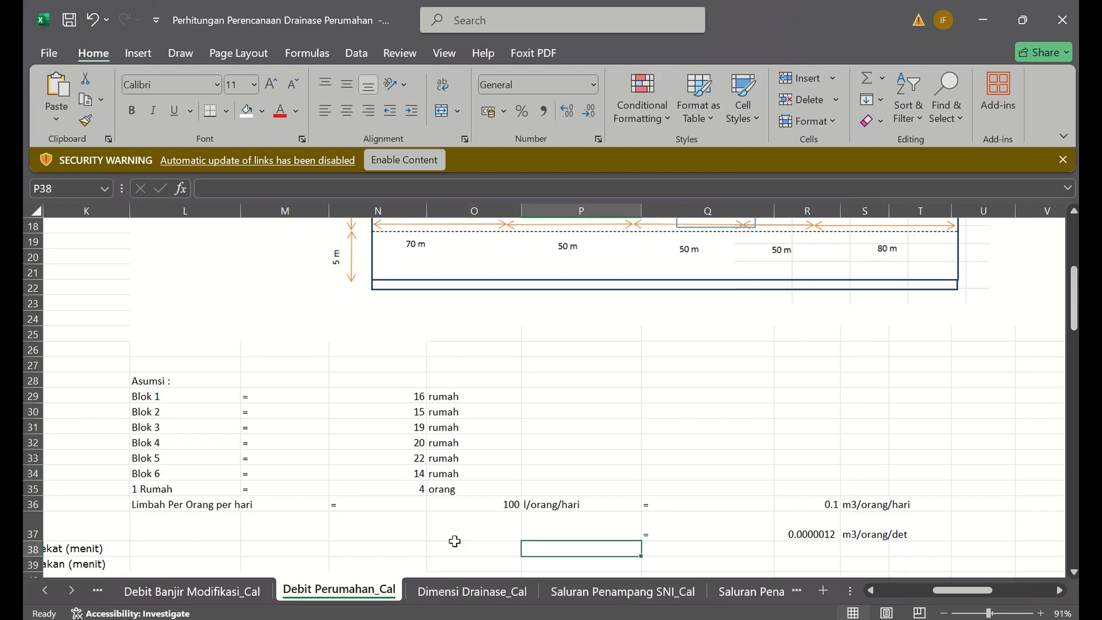
{"action": "key", "text": "Right"}
{"action": "key", "text": "Right"}
{"action": "key", "text": "Right"}
{"action": "key", "text": "Right"}
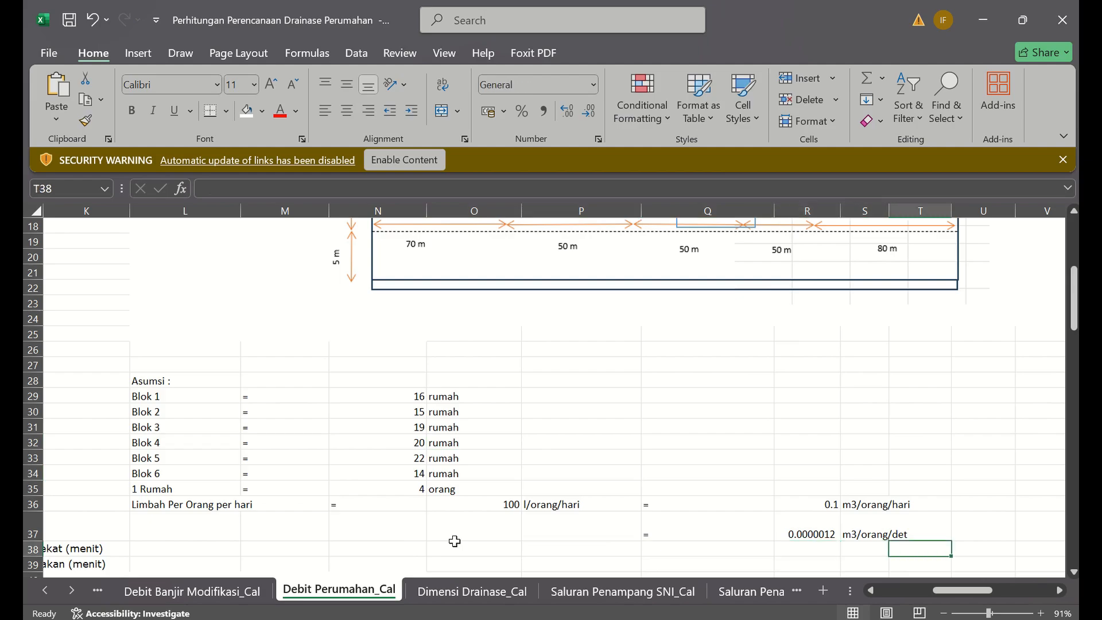
Step: Switch to Chrome and examine the per-person Debit limit in the BAKU MUTU LIMBAH DOMESTIK PDF's table on page 11
{"action": "key", "text": "alt+Tab"}
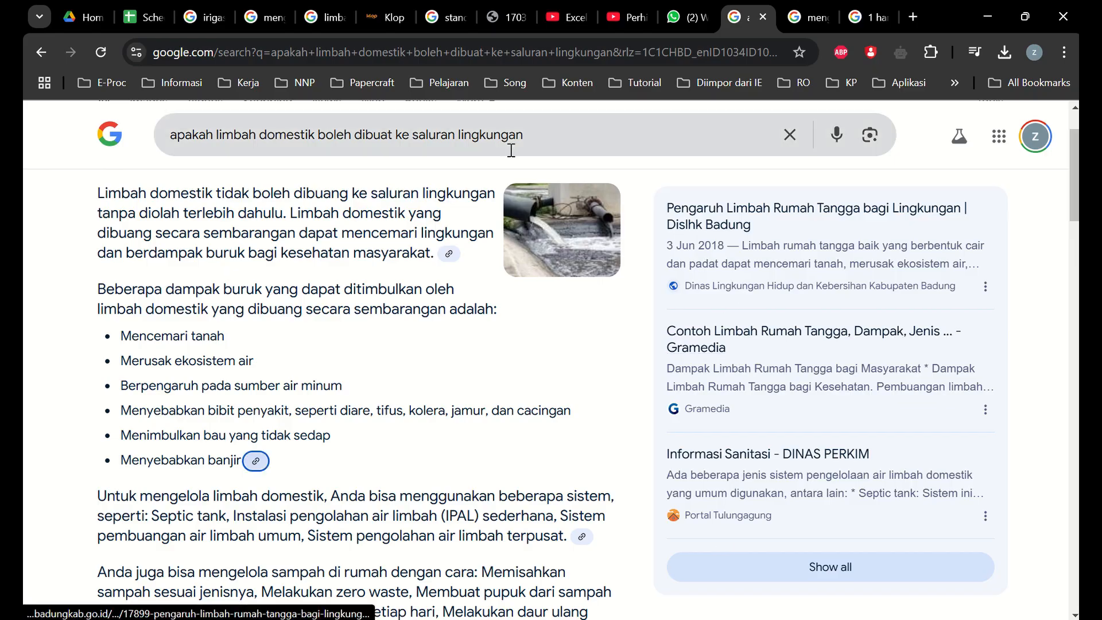
{"action": "left_click", "coordinate": [505, 25]}
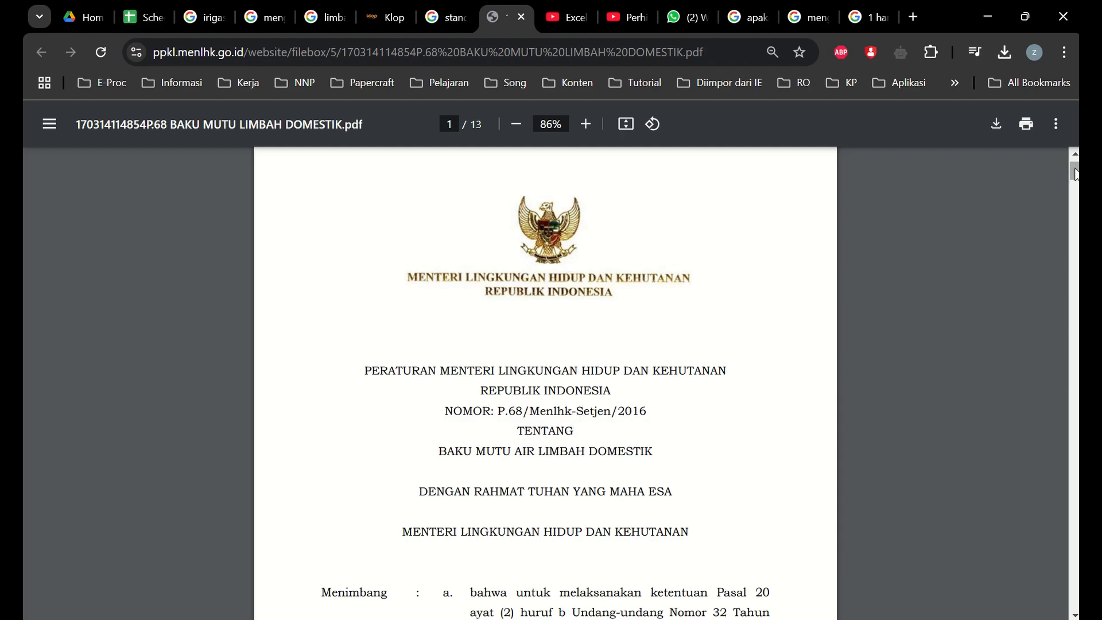
{"action": "left_click_drag", "start_coordinate": [1076, 174], "coordinate": [1076, 518]}
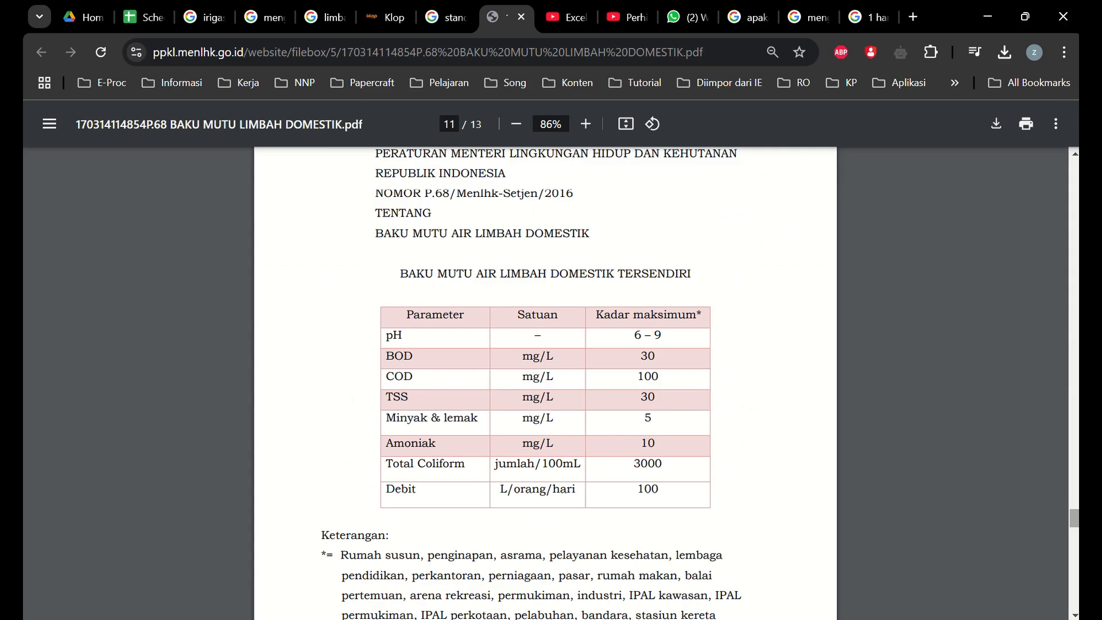
{"action": "scroll", "coordinate": [791, 395], "scroll_direction": "up", "scroll_amount": 2}
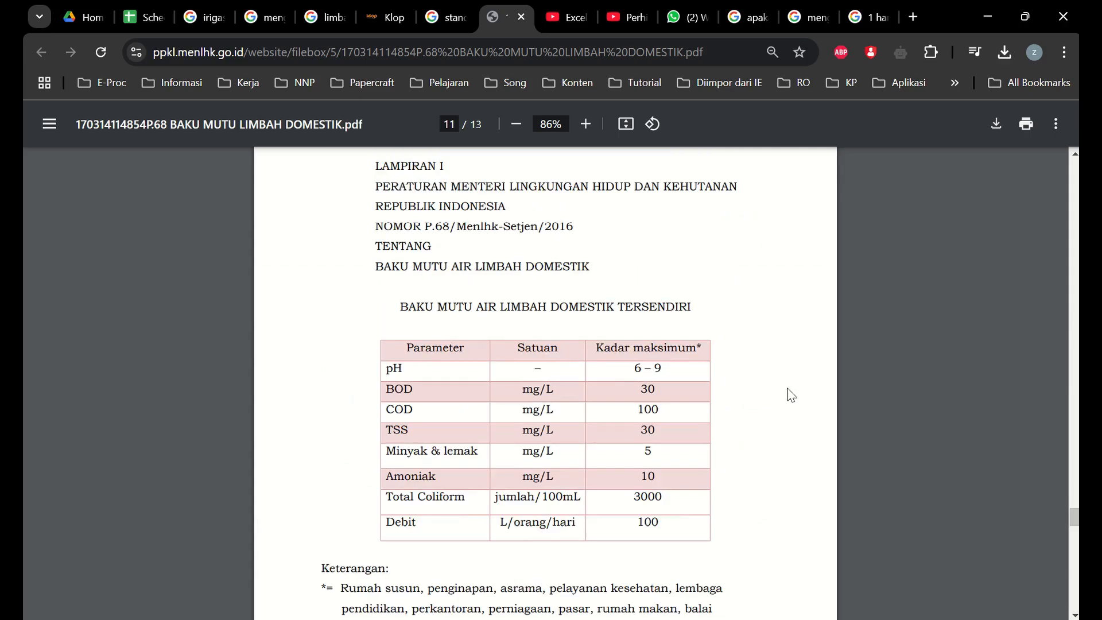
{"action": "scroll", "coordinate": [792, 395], "scroll_direction": "down", "scroll_amount": 1}
{"action": "scroll", "coordinate": [528, 534], "scroll_direction": "down", "scroll_amount": 1}
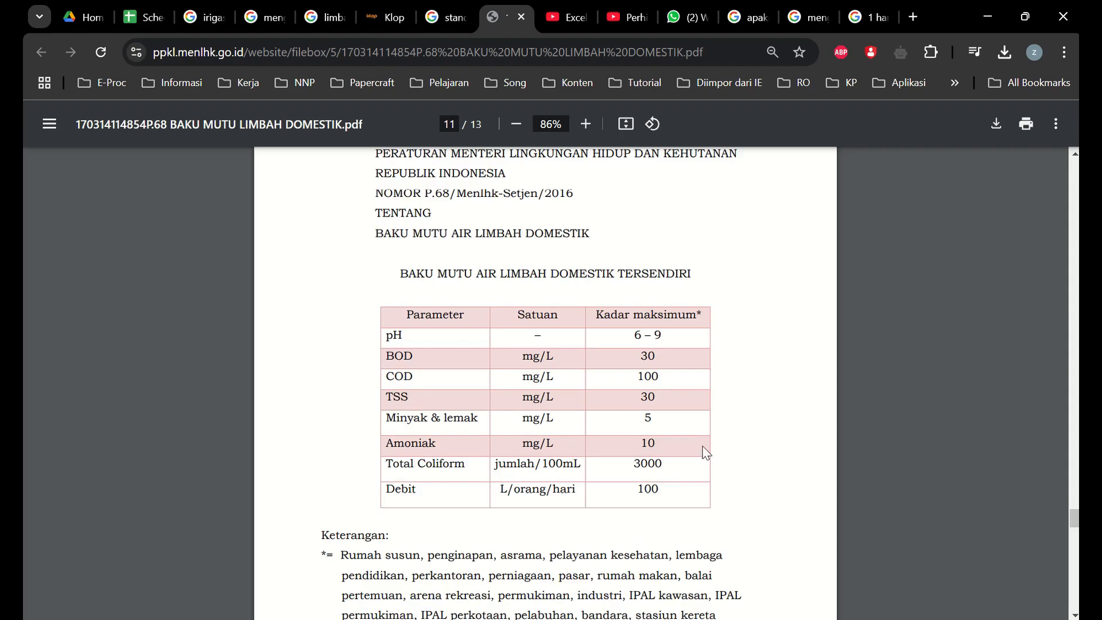
Step: Return to the Excel workbook and check the Limbah Per Orang per hari value in cell O36
{"action": "left_click", "coordinate": [736, 618]}
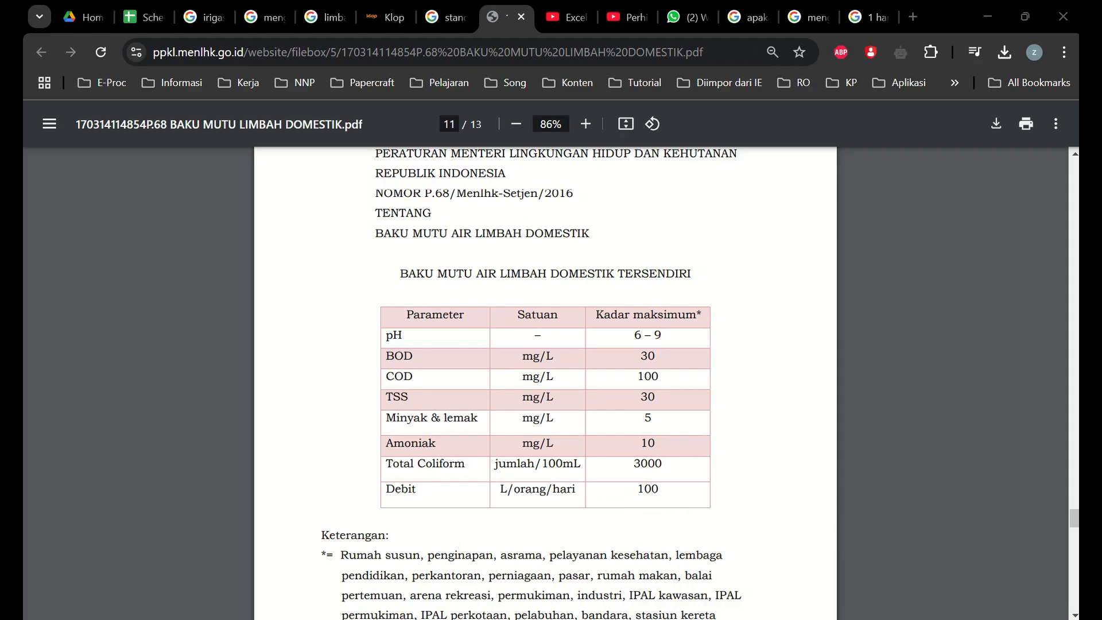
{"action": "left_click", "coordinate": [448, 506]}
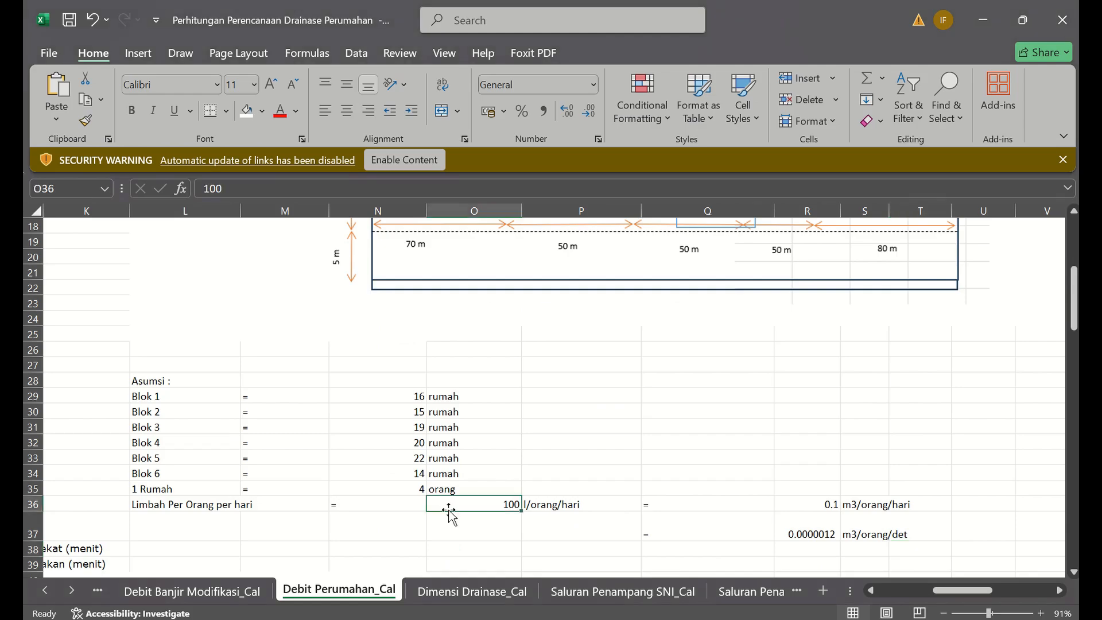
{"action": "left_click", "coordinate": [442, 535]}
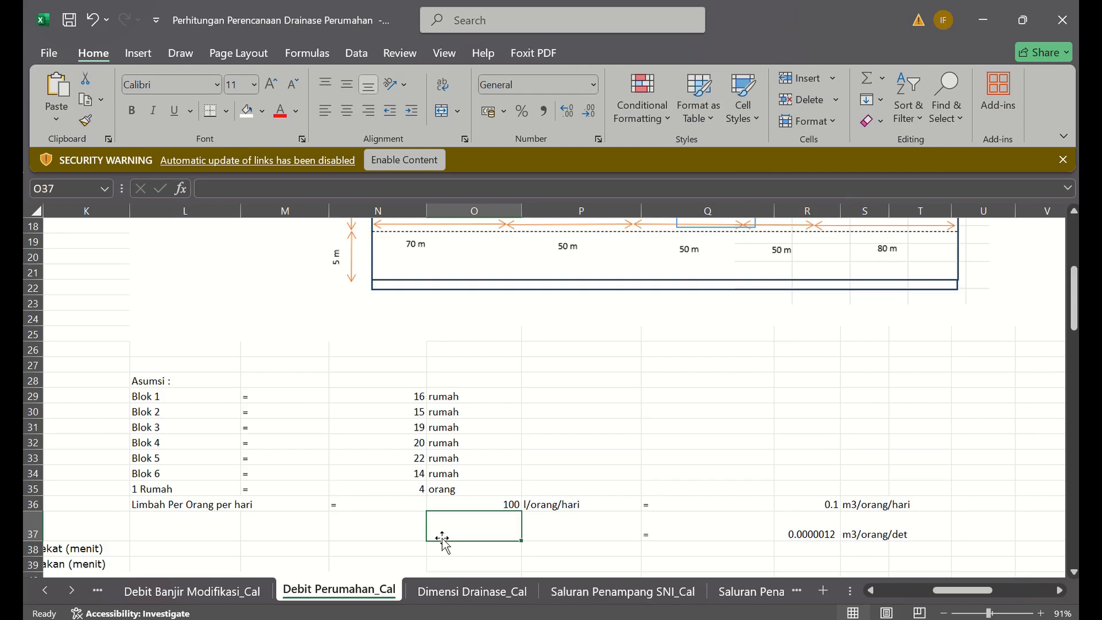
Step: Enter =120 in cell O38 and label it "kebutuhan air bersih" in cell M38
{"action": "left_click", "coordinate": [450, 550]}
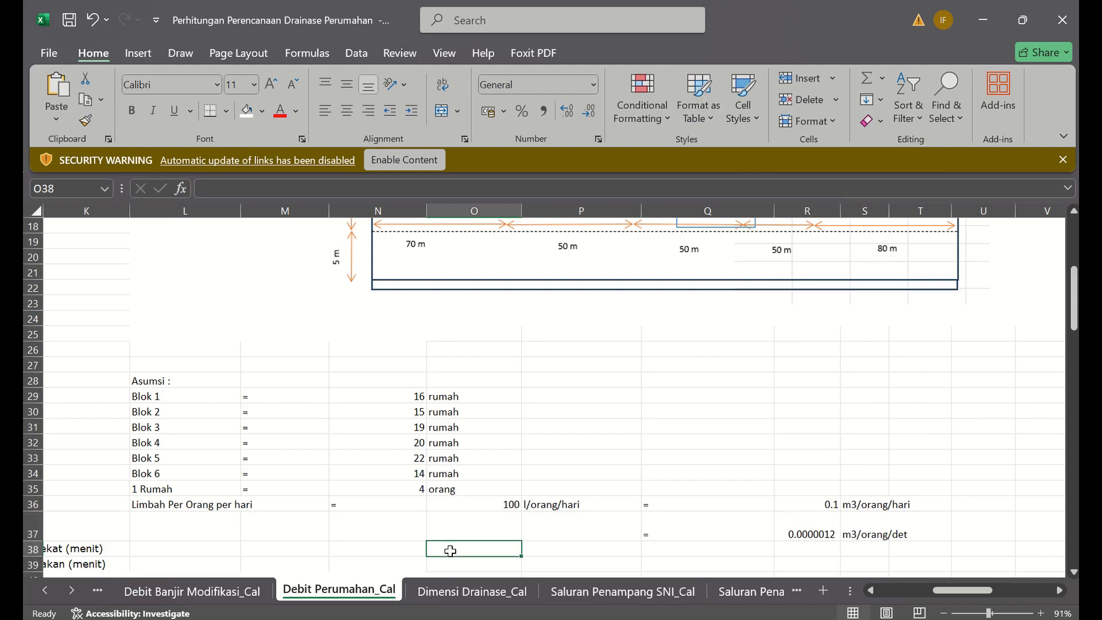
{"action": "type", "text": "=120"}
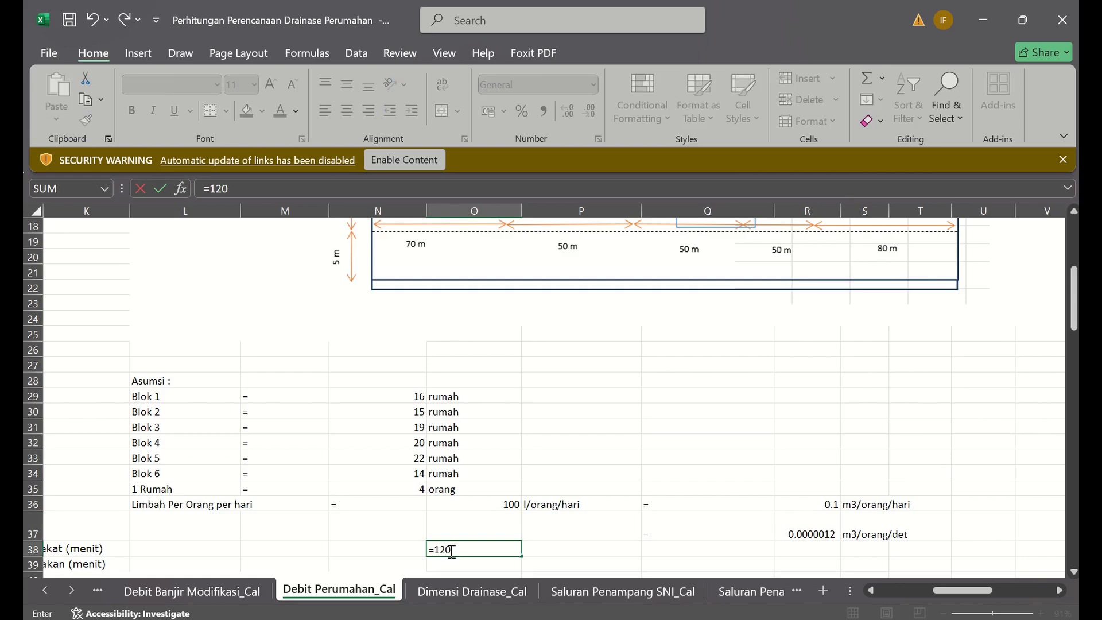
{"action": "key", "text": "Tab"}
{"action": "key", "text": "Left"}
{"action": "key", "text": "Left"}
{"action": "key", "text": "Left"}
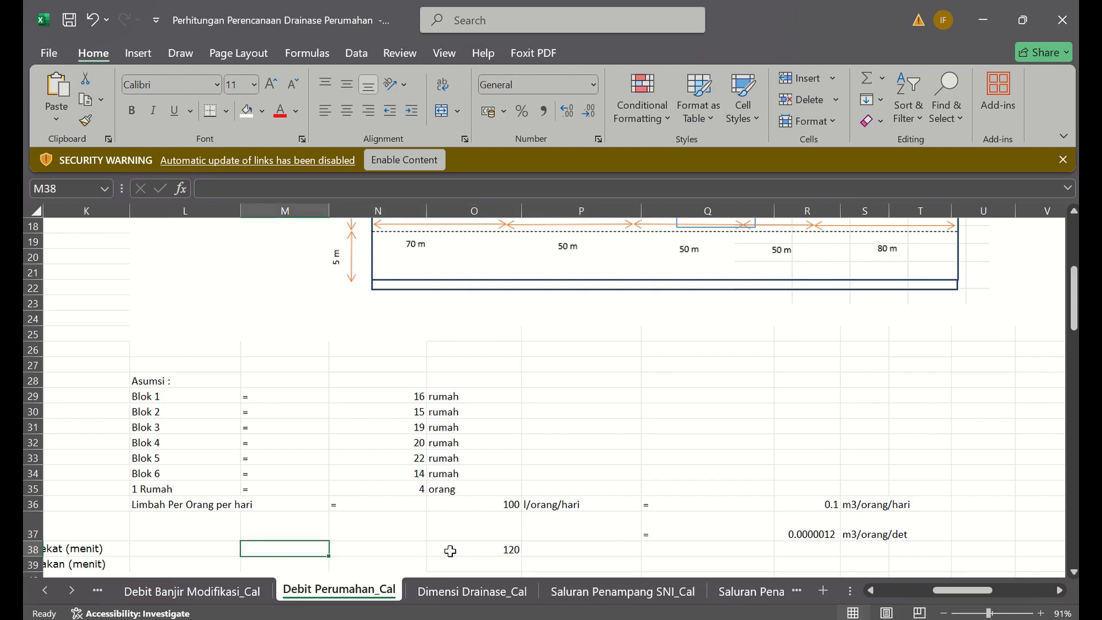
{"action": "type", "text": "kebutuhan air"}
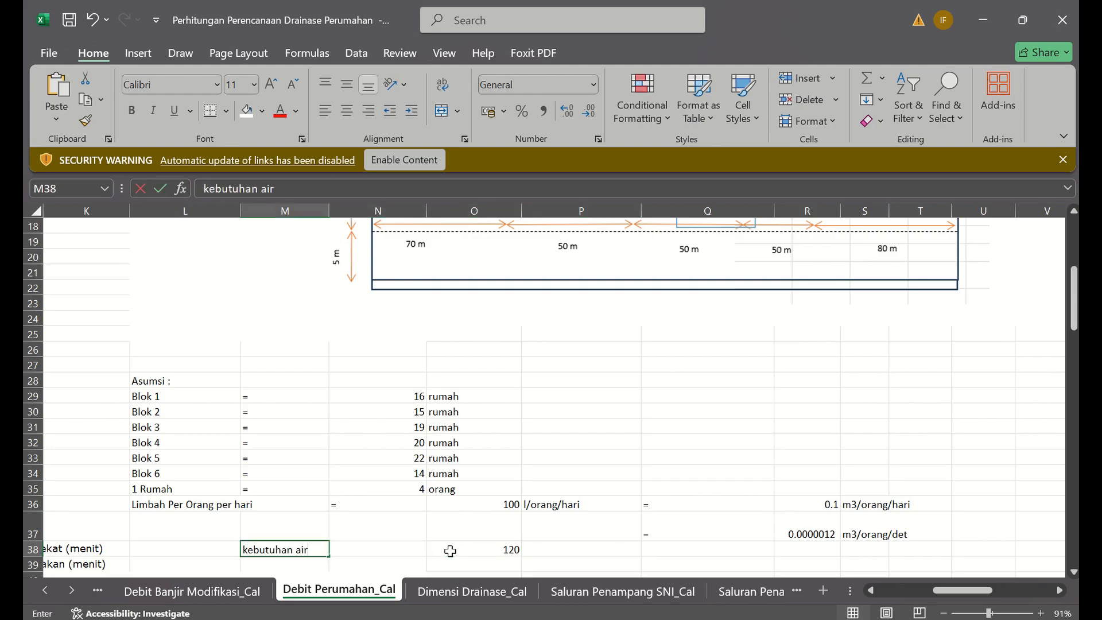
{"action": "type", "text": " bersih"}
{"action": "key", "text": "Right"}
Step: Calculate 80% of the clean water demand in cell O39 with the formula =80%*O38
{"action": "key", "text": "Down"}
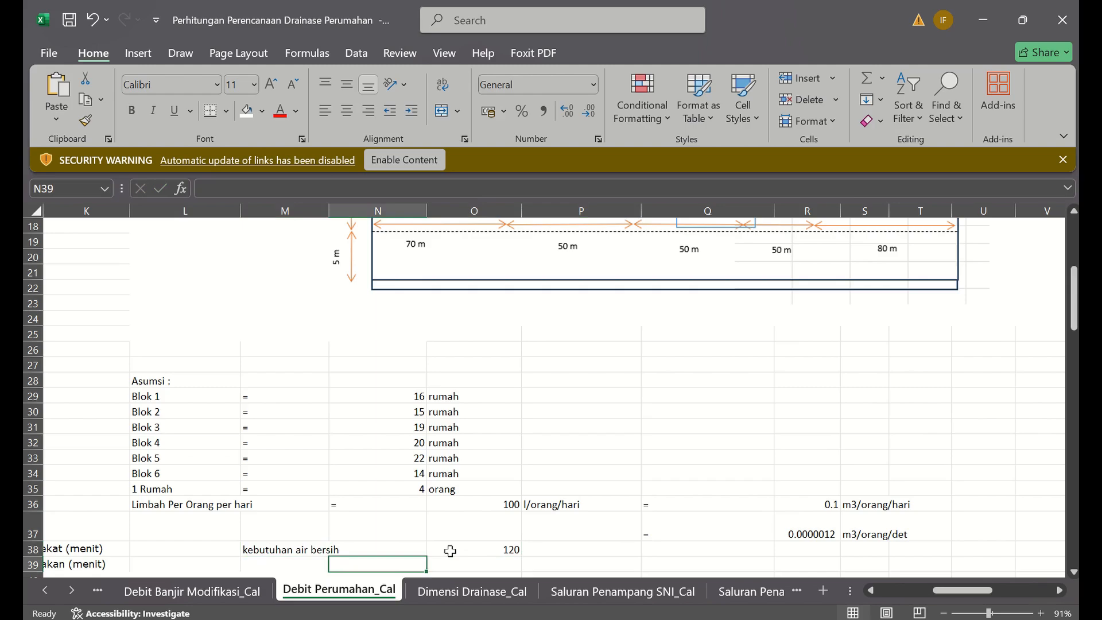
{"action": "key", "text": "Right"}
{"action": "type", "text": "=80"}
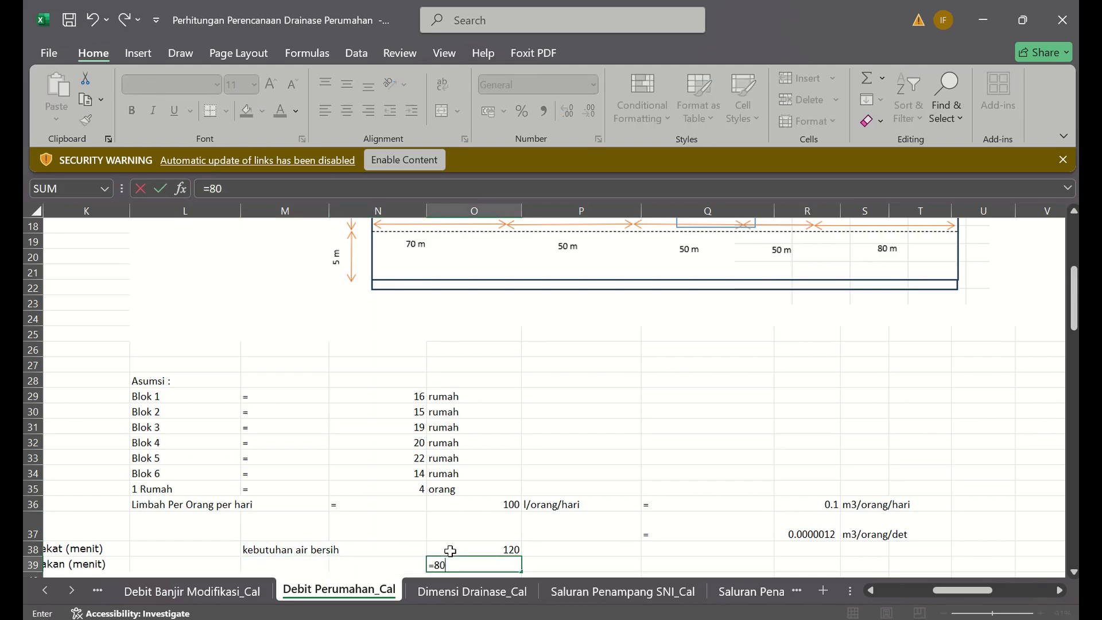
{"action": "type", "text": "%"}
{"action": "key", "text": "ctrl+Return"}
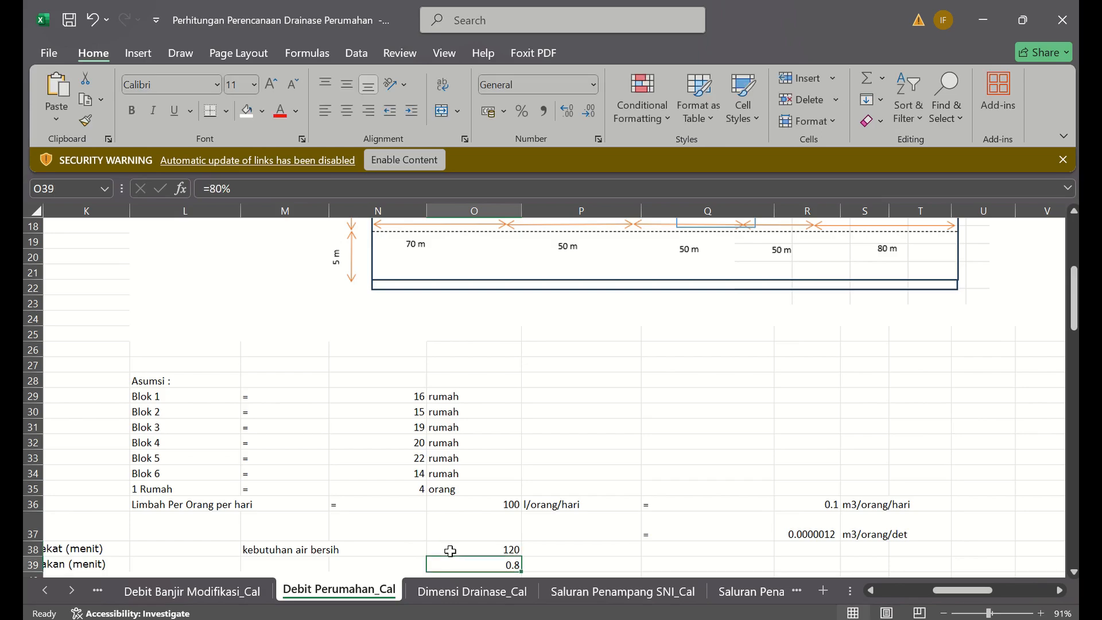
{"action": "type", "text": "=8"}
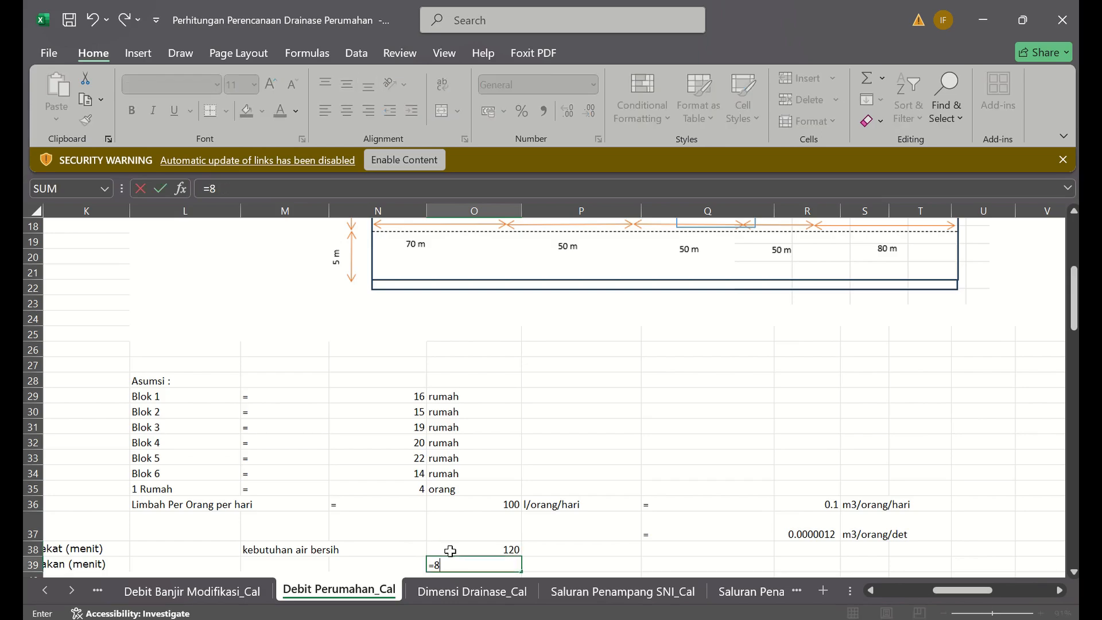
{"action": "type", "text": "0%*"}
{"action": "left_click", "coordinate": [450, 550]}
{"action": "key", "text": "Tab"}
Step: Label the 80% result "limbah domestik" in cell P39
{"action": "type", "text": "lib"}
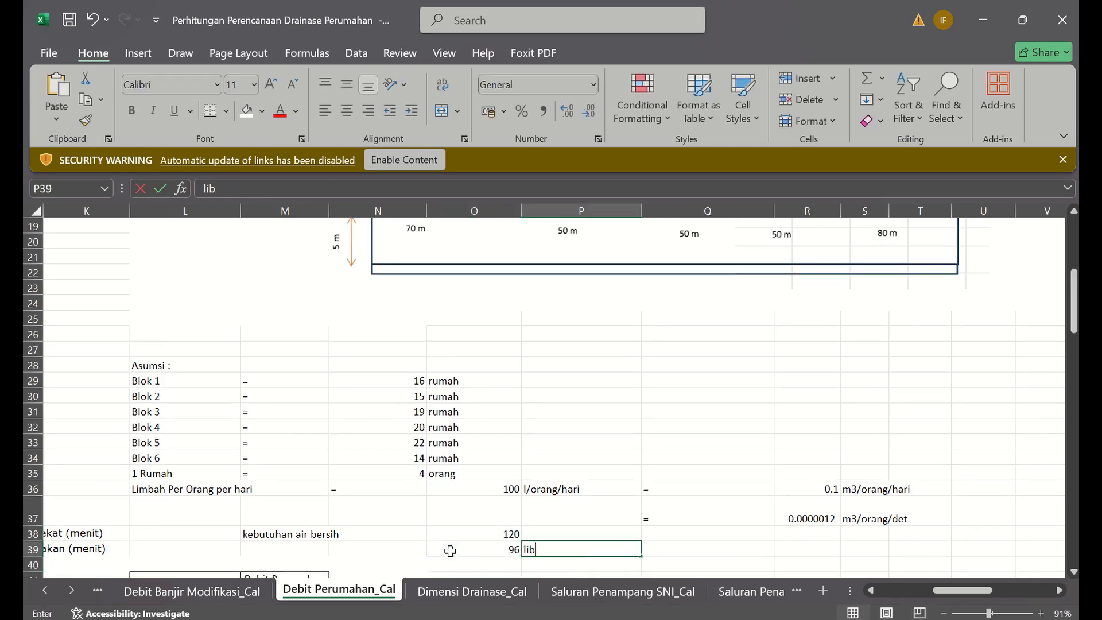
{"action": "type", "text": "ar"}
{"action": "key", "text": "BackSpace"}
{"action": "key", "text": "BackSpace"}
{"action": "key", "text": "BackSpace"}
{"action": "type", "text": "m"}
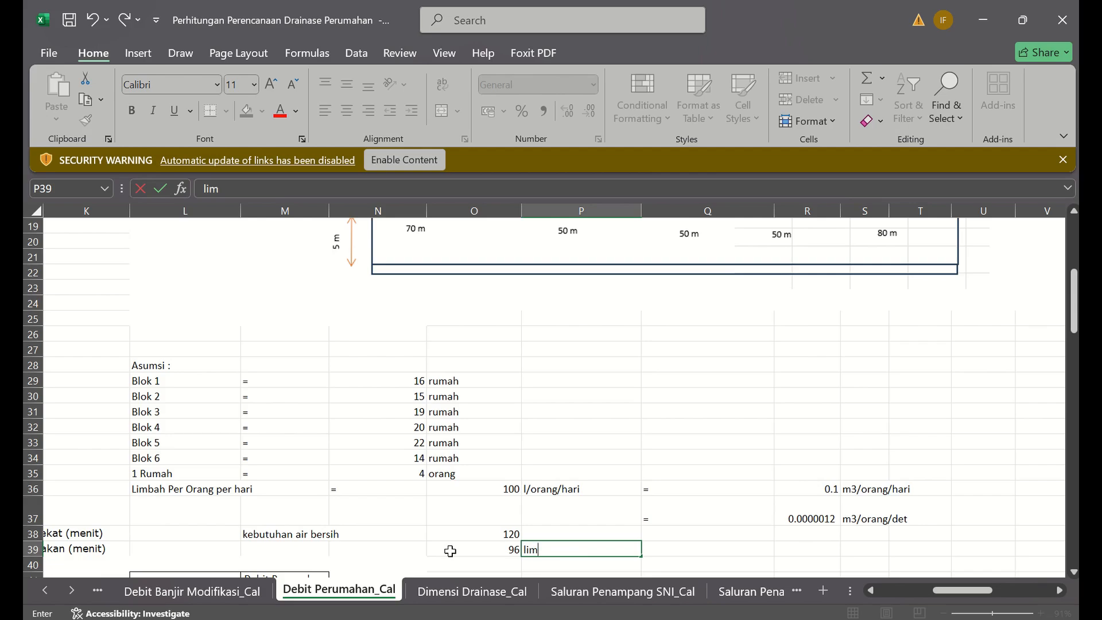
{"action": "type", "text": "bah domestik"}
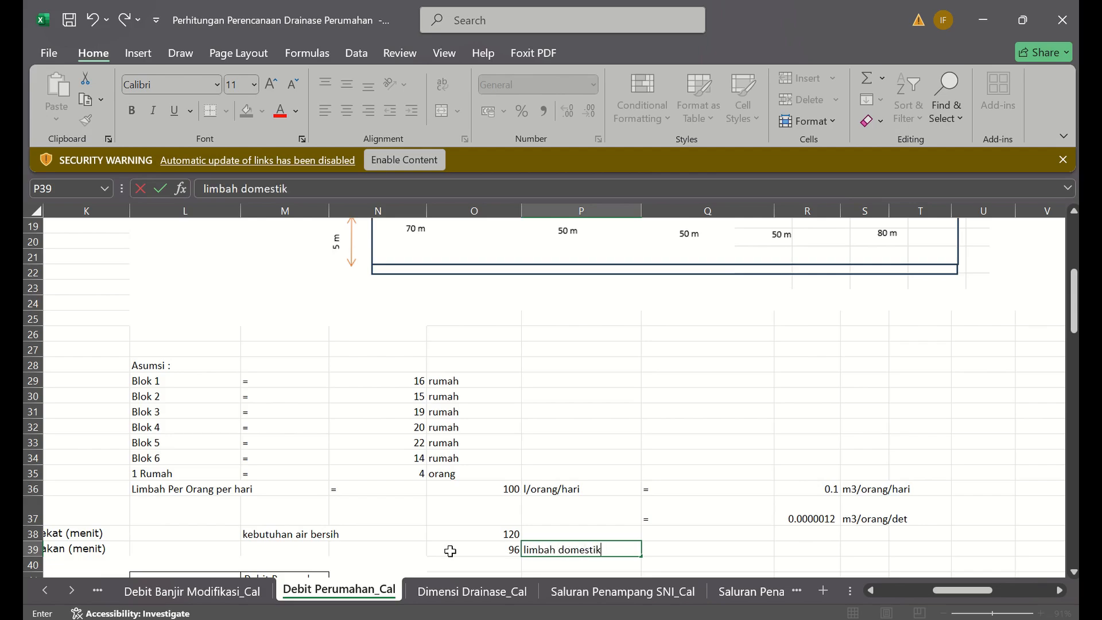
{"action": "key", "text": "Return"}
Step: Clear the temporary clean water and domestic wastewater calculation from cells M38:P39
{"action": "key", "text": "Up"}
{"action": "key", "text": "Left"}
{"action": "key", "text": "Left"}
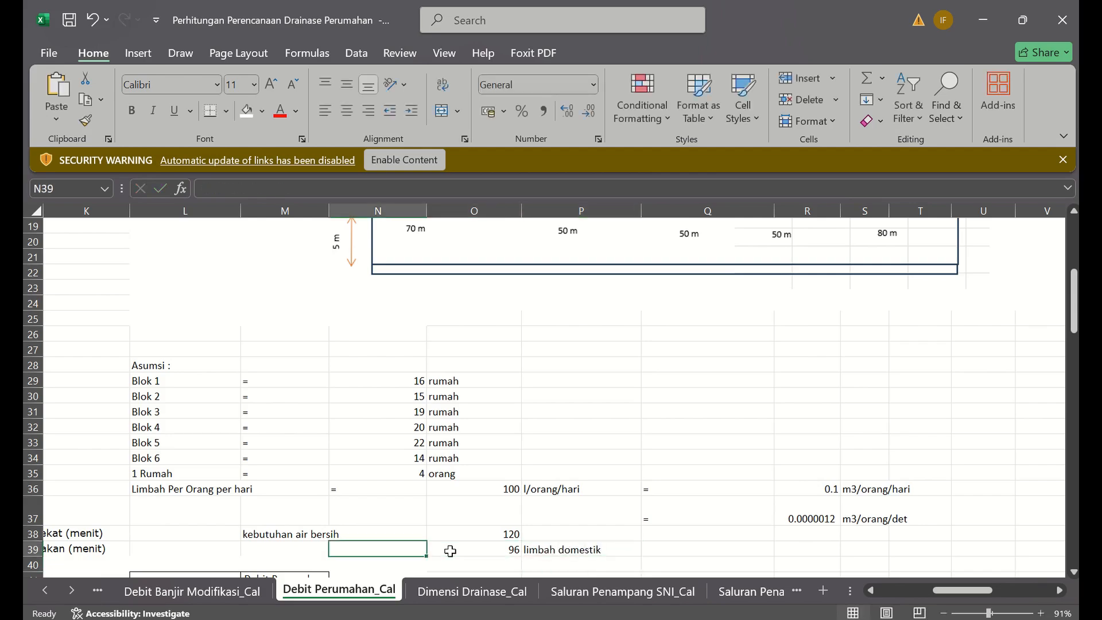
{"action": "key", "text": "Right"}
{"action": "key", "text": "Left"}
{"action": "key", "text": "Left"}
{"action": "key", "text": "Up"}
{"action": "key", "text": "shift+Right"}
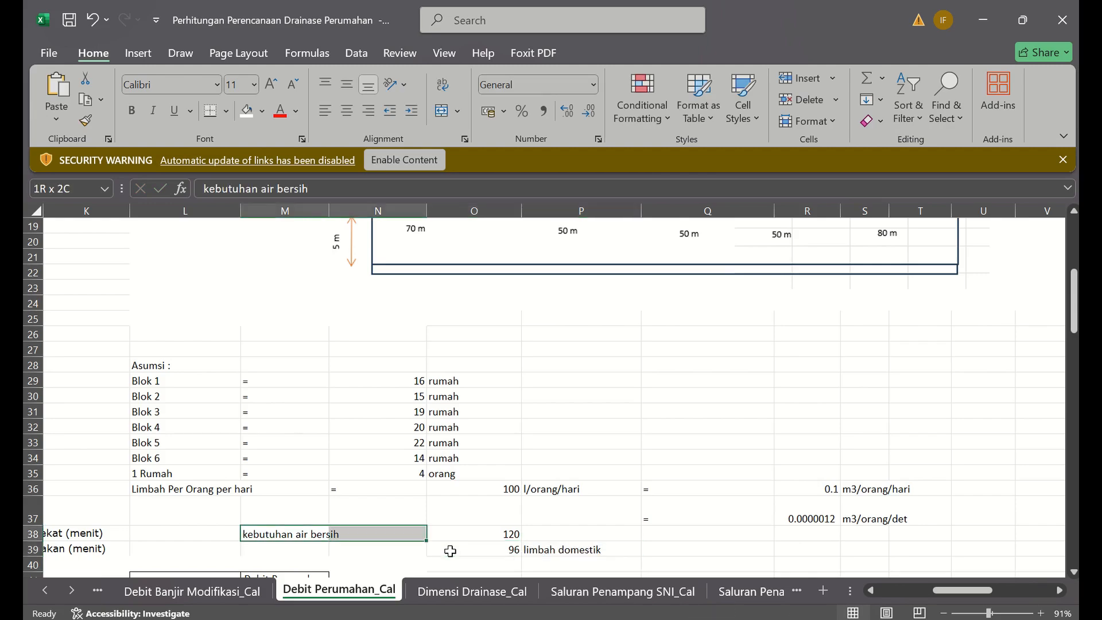
{"action": "key", "text": "shift+Down"}
{"action": "key", "text": "shift+Right"}
{"action": "key", "text": "shift+Right"}
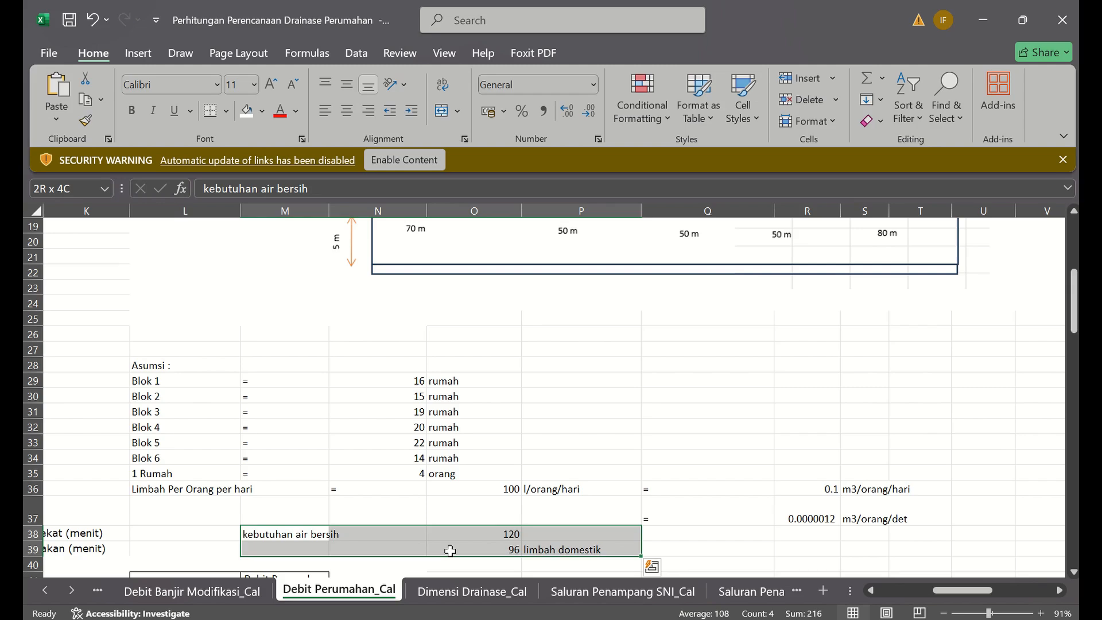
{"action": "key", "text": "Right"}
{"action": "key", "text": "Up"}
{"action": "key", "text": "Left"}
{"action": "key", "text": "Down"}
{"action": "key", "text": "shift+Right"}
{"action": "key", "text": "shift+Right"}
{"action": "key", "text": "shift+Right"}
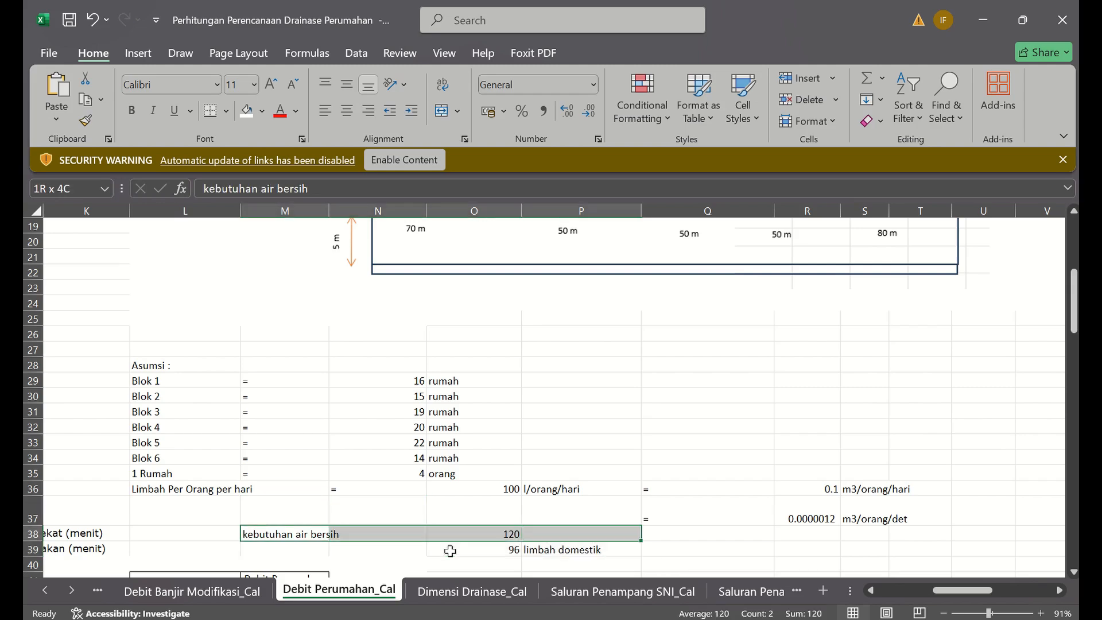
{"action": "key", "text": "shift+Down"}
{"action": "key", "text": "Delete"}
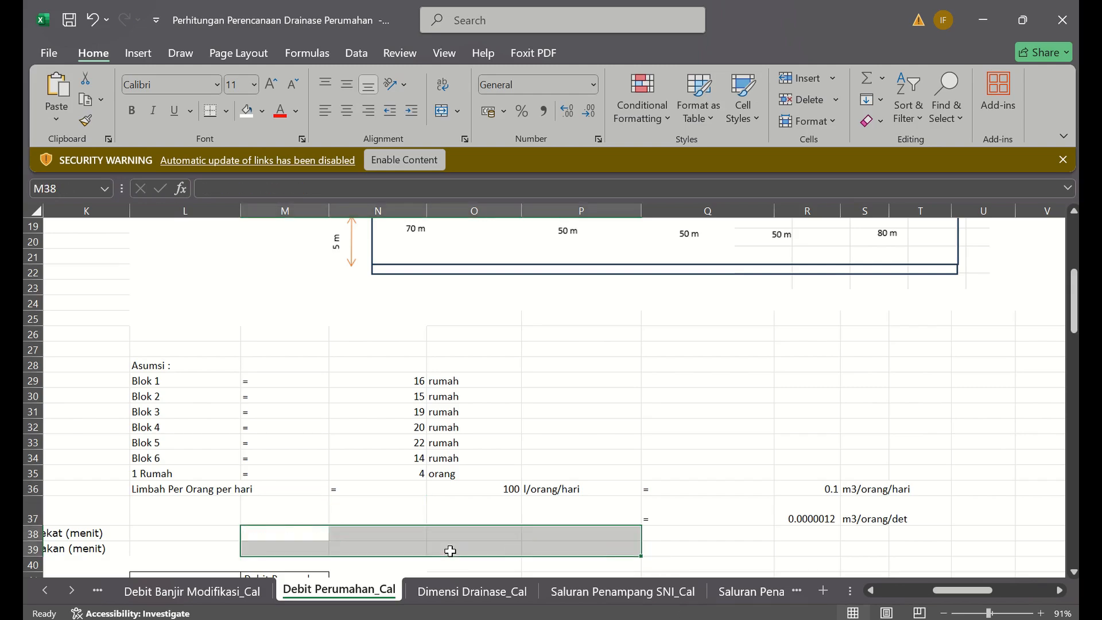
Step: Inspect the formula in cell R36 that converts the daily wastewater per person from litres to cubic metres
{"action": "left_click", "coordinate": [505, 488]}
{"action": "left_click", "coordinate": [680, 486]}
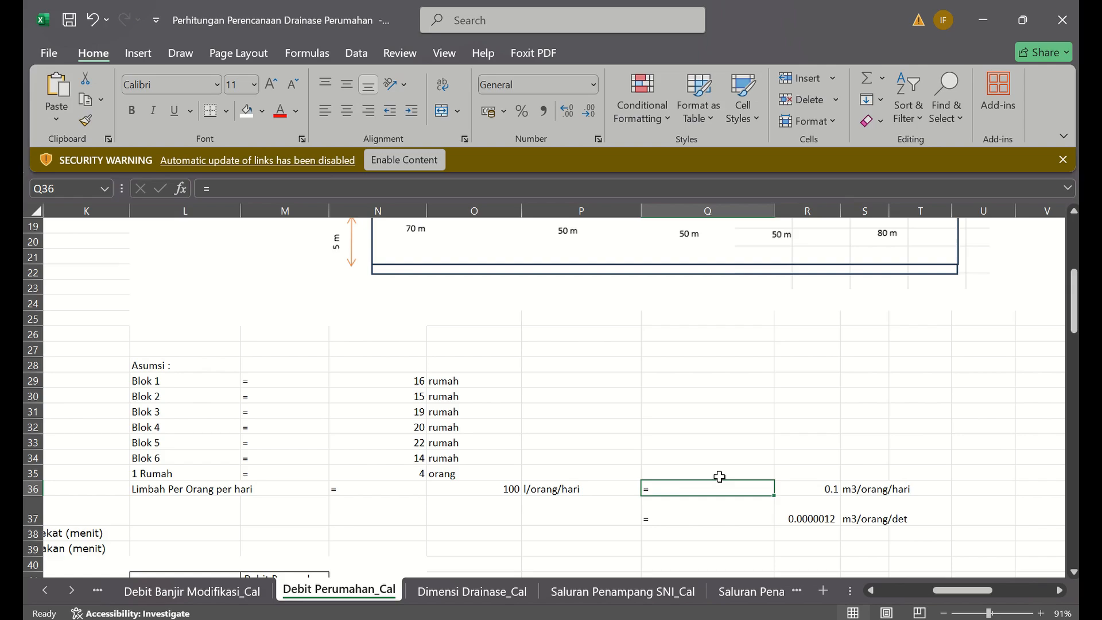
{"action": "key", "text": "Right"}
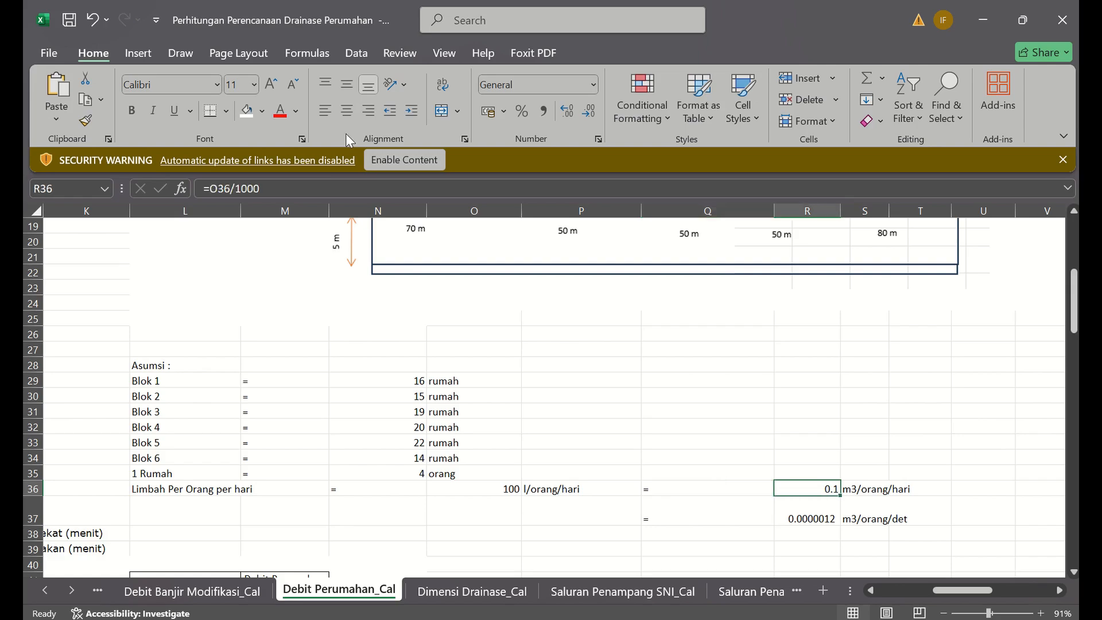
Step: Check the litre-to-cubic-metre formula in cell R36 and note the unit equivalence "L = dm3" in cell Q32
{"action": "key", "text": "F2"}
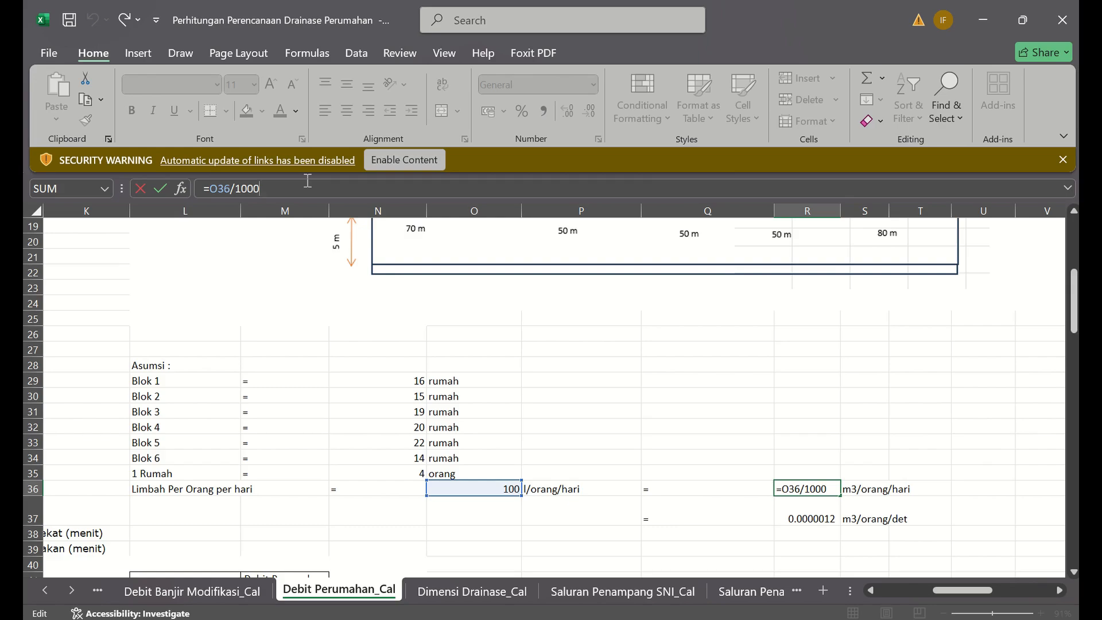
{"action": "key", "text": "Escape"}
{"action": "key", "text": "Left"}
{"action": "key", "text": "Up"}
{"action": "key", "text": "Up"}
{"action": "key", "text": "Up"}
{"action": "key", "text": "Up"}
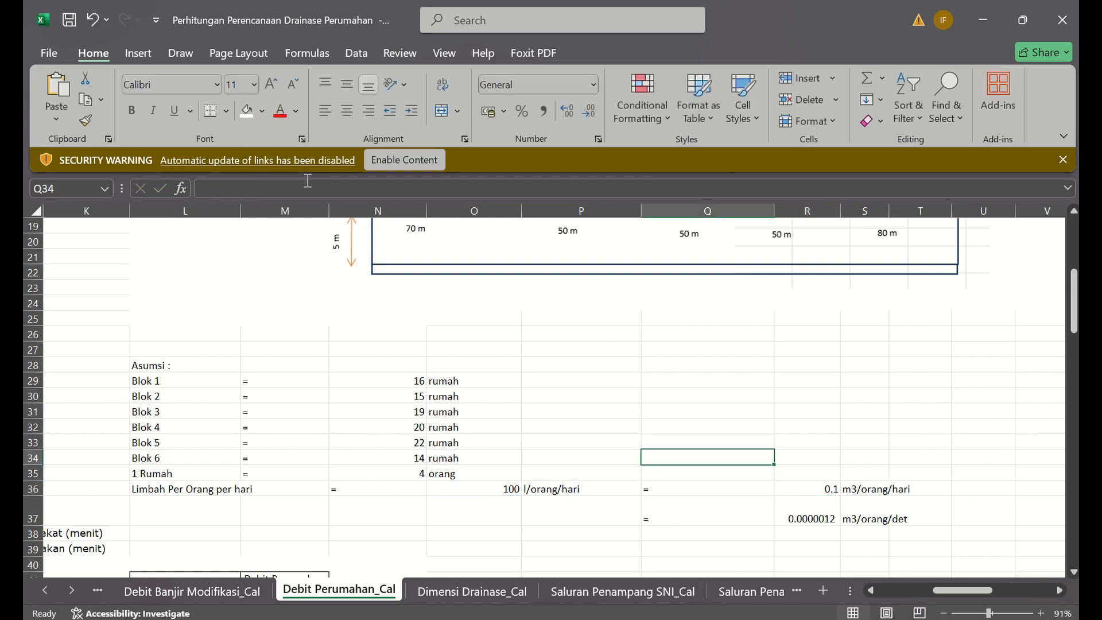
{"action": "type", "text": "L"}
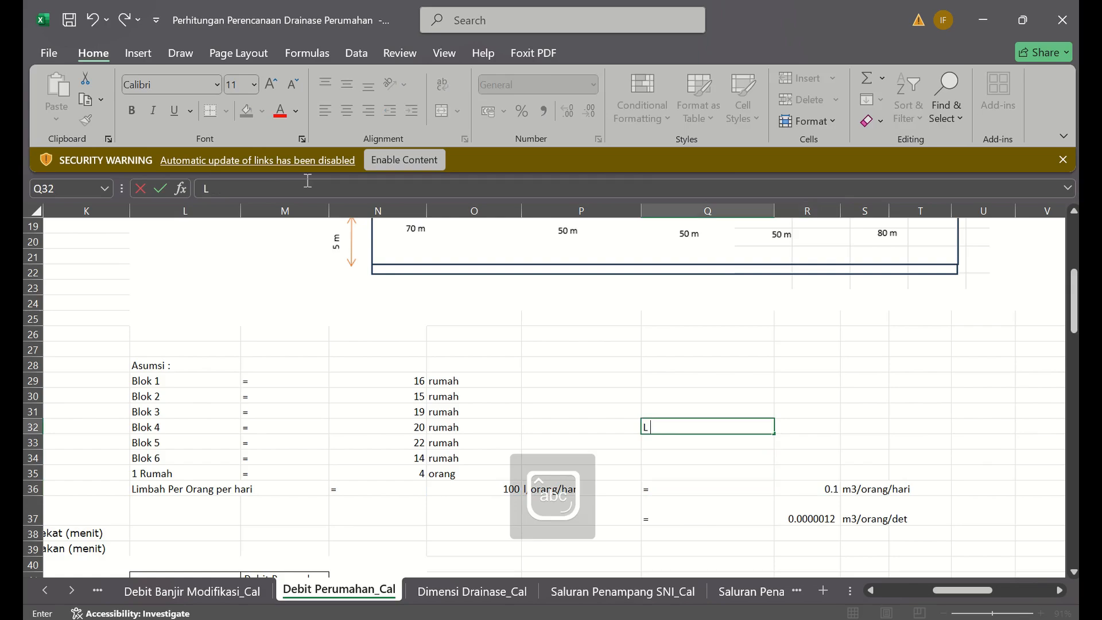
{"action": "type", "text": " = dm3"}
{"action": "key", "text": "Tab"}
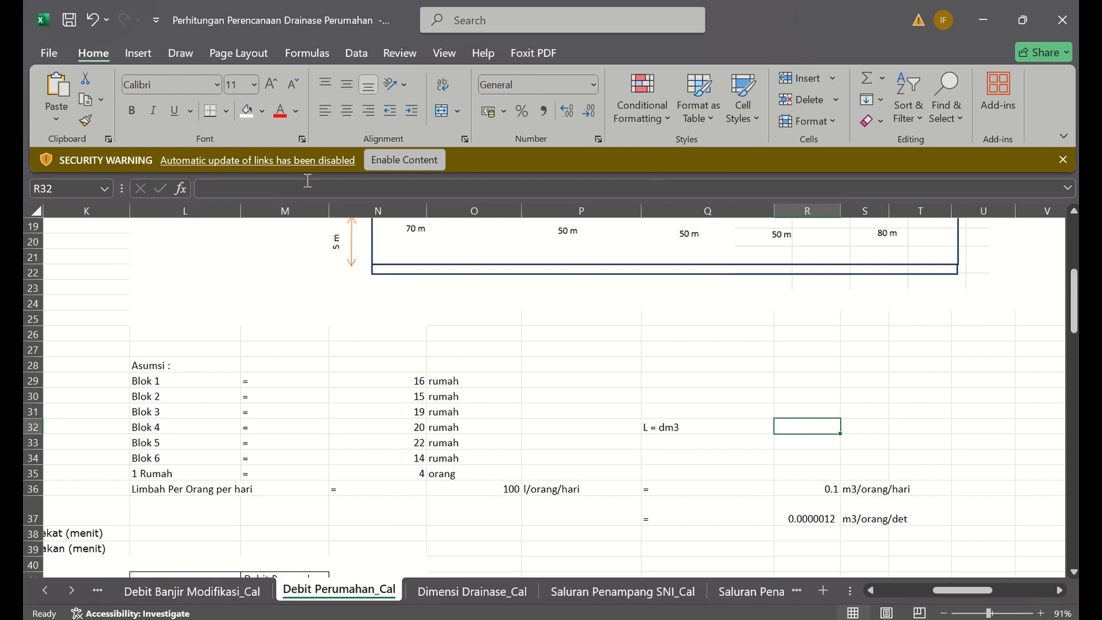
Step: Enter the conversion note "dm3 = m3/1000" in cell R32
{"action": "type", "text": "dm"}
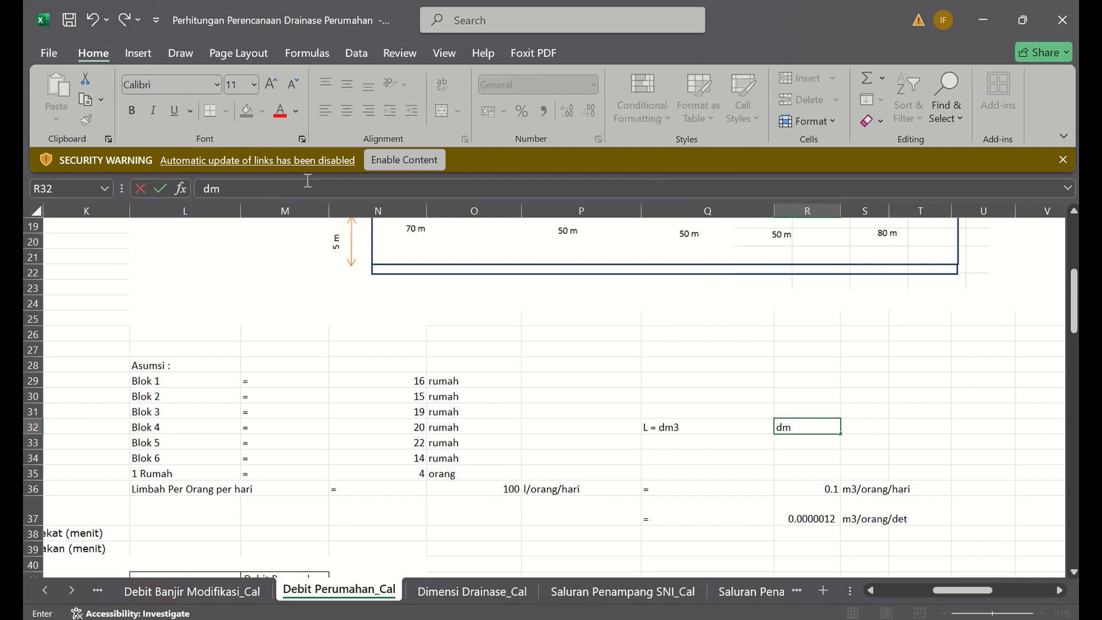
{"action": "type", "text": "3 = m3"}
{"action": "key", "text": "BackSpace"}
{"action": "type", "text": "m3/1000"}
{"action": "key", "text": "Return"}
{"action": "key", "text": "Return"}
{"action": "key", "text": "Down"}
{"action": "key", "text": "Down"}
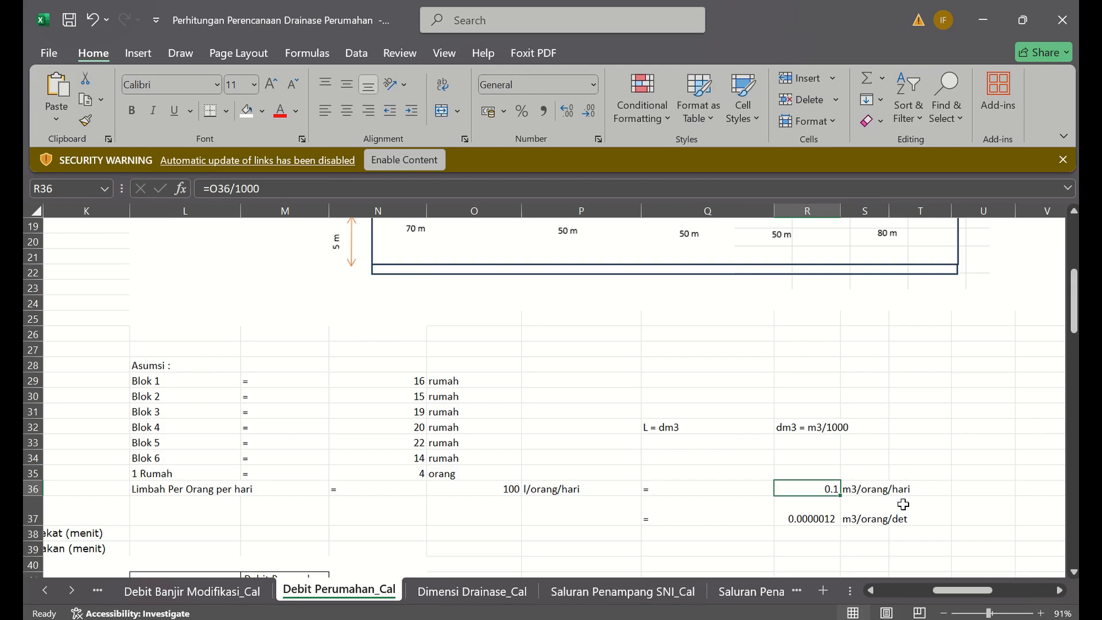
Step: Note the flow unit by entering "q" in cell R34 and the text "=m3/det" in cell S34
{"action": "key", "text": "Up"}
{"action": "key", "text": "Up"}
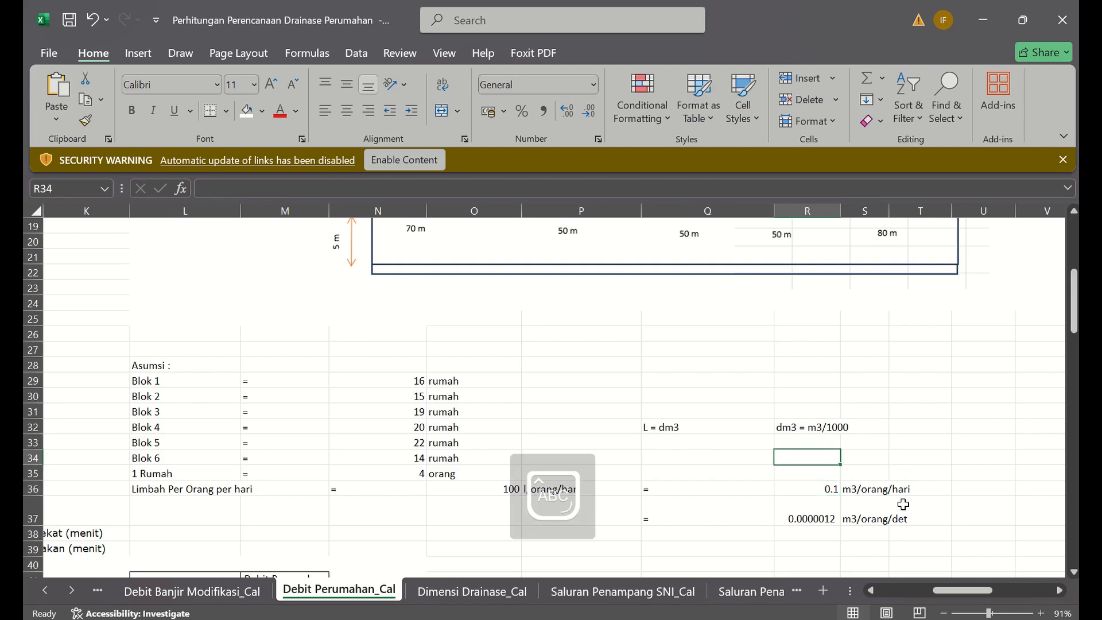
{"action": "type", "text": "=Q"}
{"action": "key", "text": "BackSpace"}
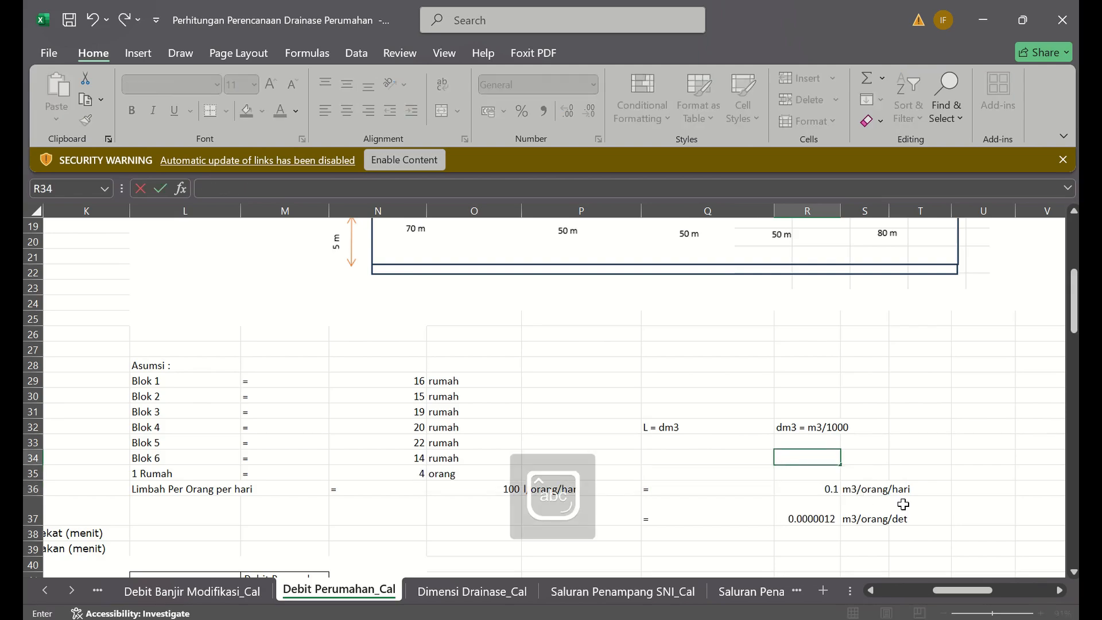
{"action": "type", "text": "q"}
{"action": "key", "text": "Tab"}
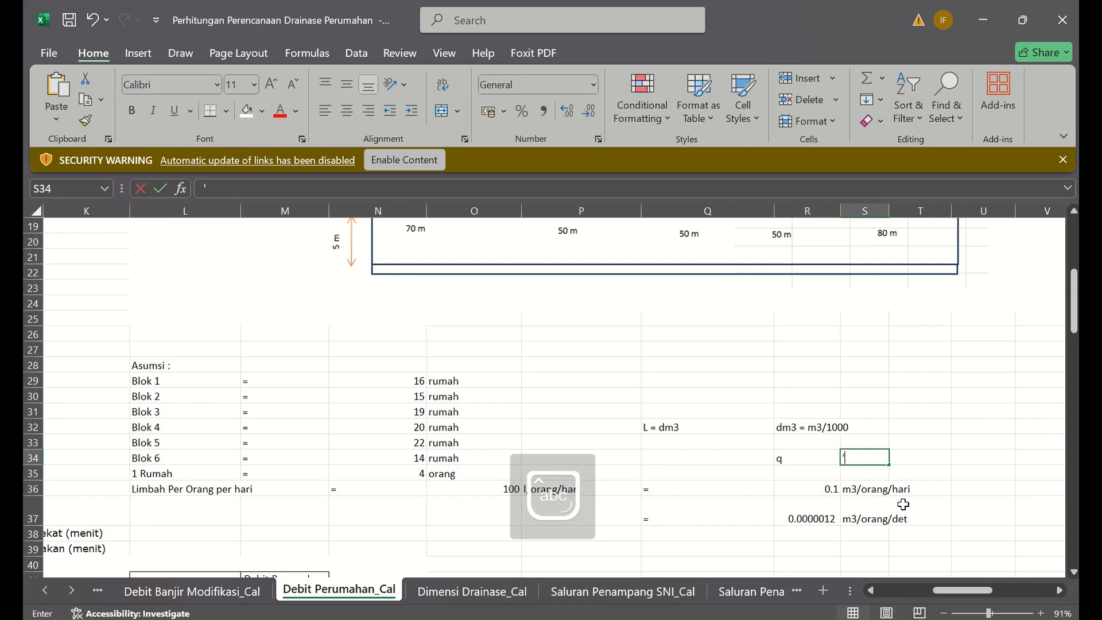
{"action": "type", "text": "'=me"}
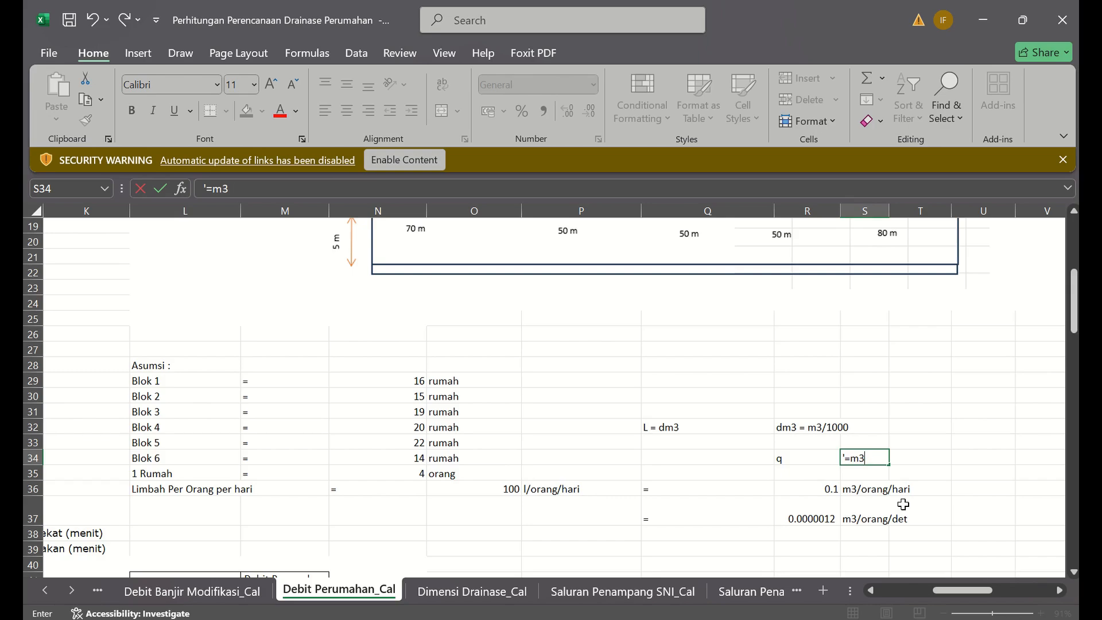
{"action": "type", "text": "/det"}
{"action": "key", "text": "Return"}
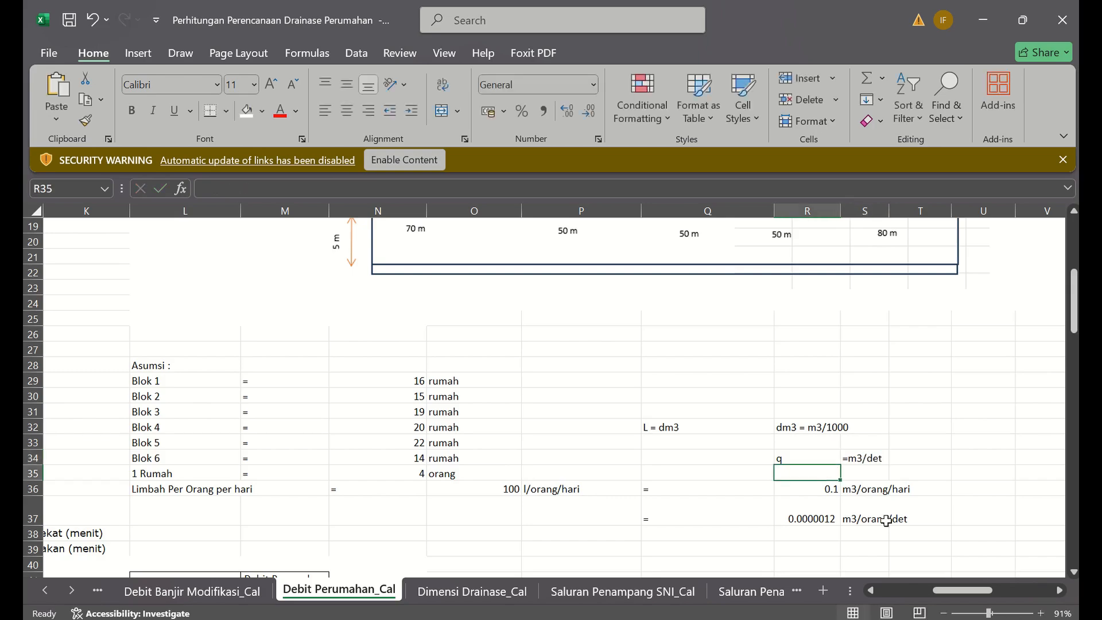
Step: Inspect the formula in cell R37 that converts the wastewater per person from a daily to a per-second flow
{"action": "left_click", "coordinate": [812, 492]}
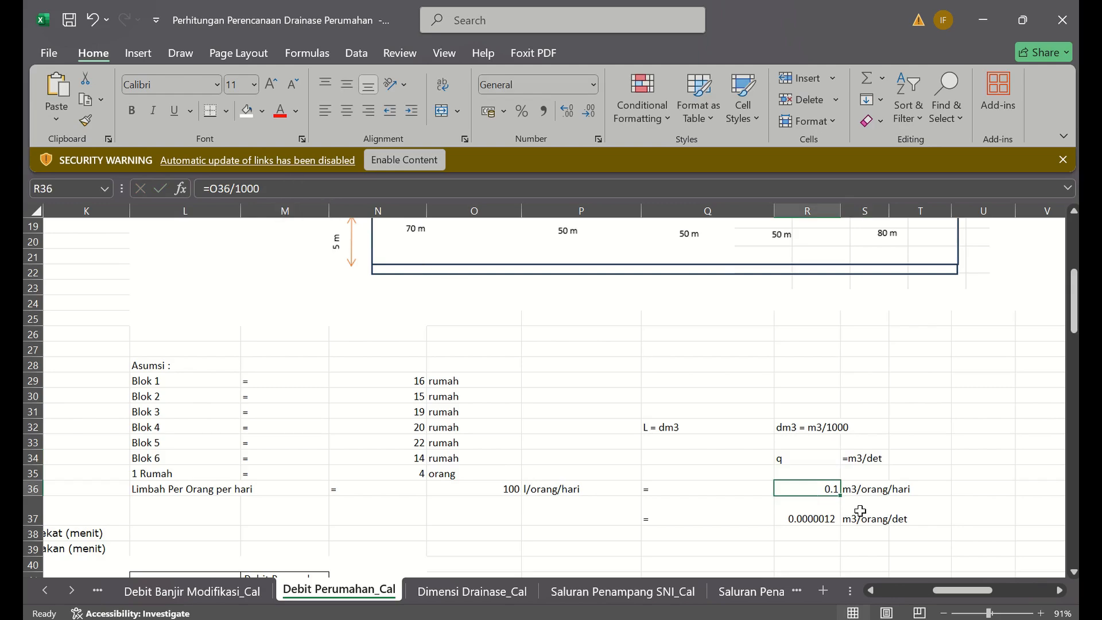
{"action": "left_click", "coordinate": [818, 521]}
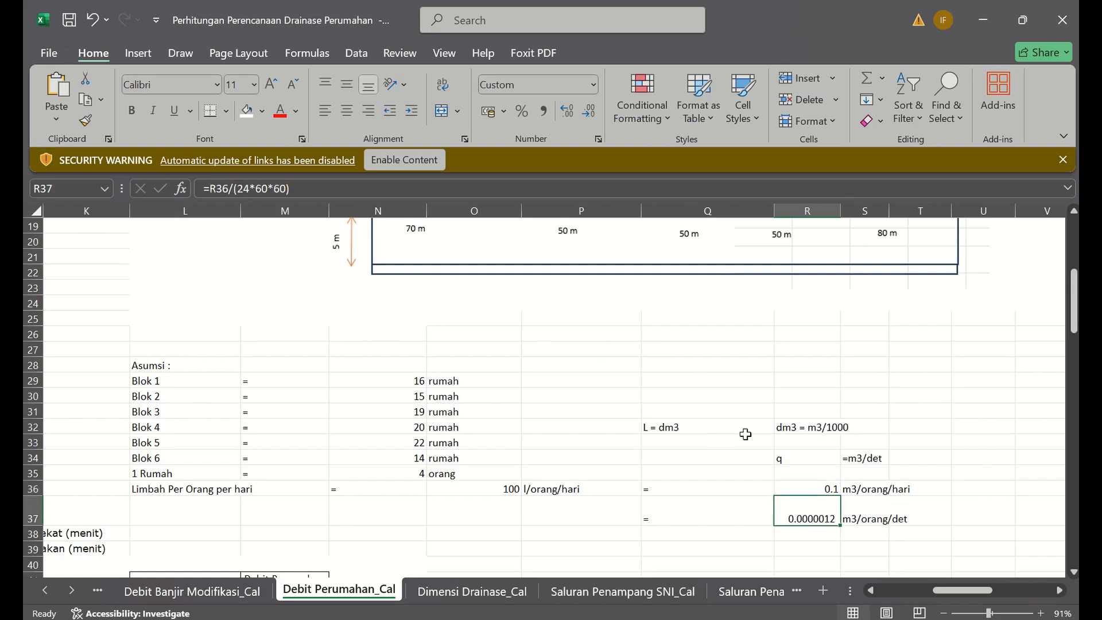
{"action": "left_click", "coordinate": [238, 187]}
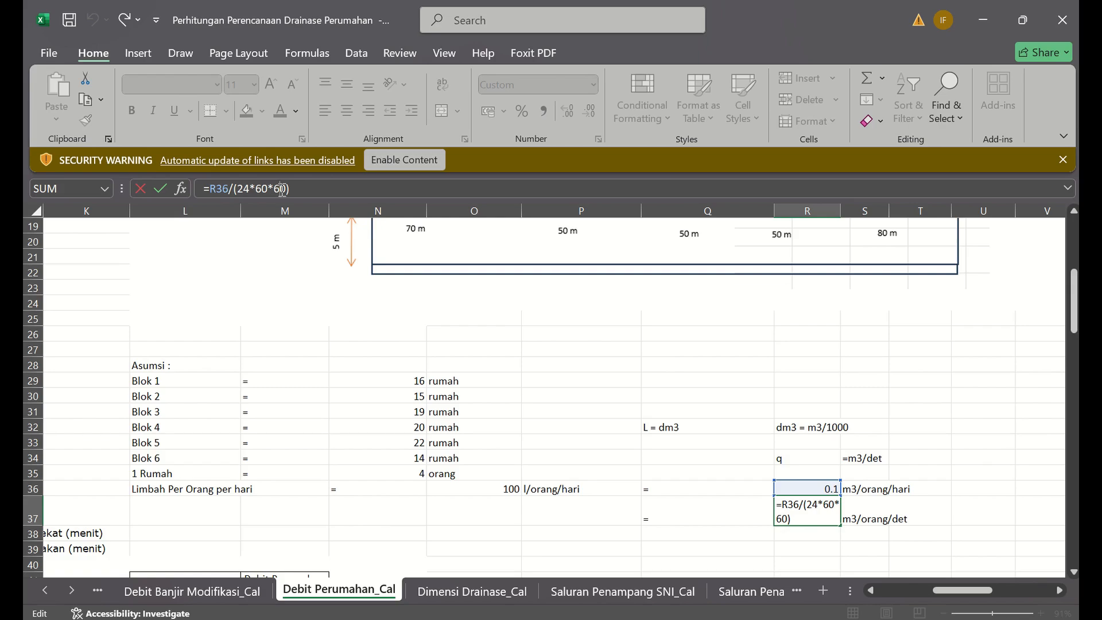
{"action": "key", "text": "Return"}
Step: Calculate the number of seconds in a day in cell R39 with the formula =24*60*60
{"action": "key", "text": "Down"}
{"action": "type", "text": "=2"}
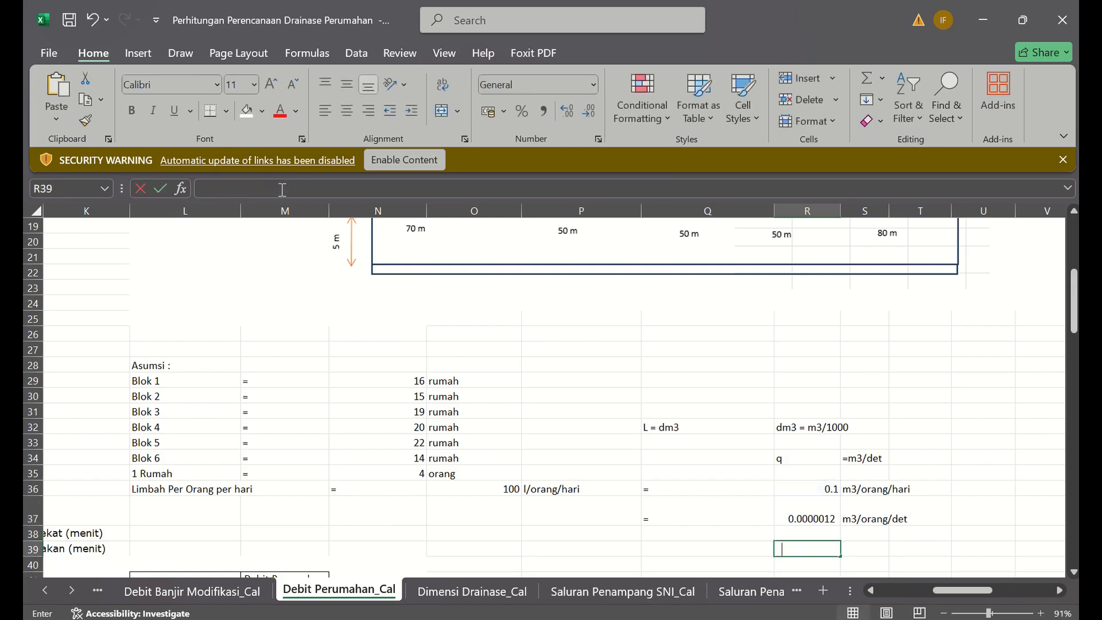
{"action": "type", "text": "4*60*60"}
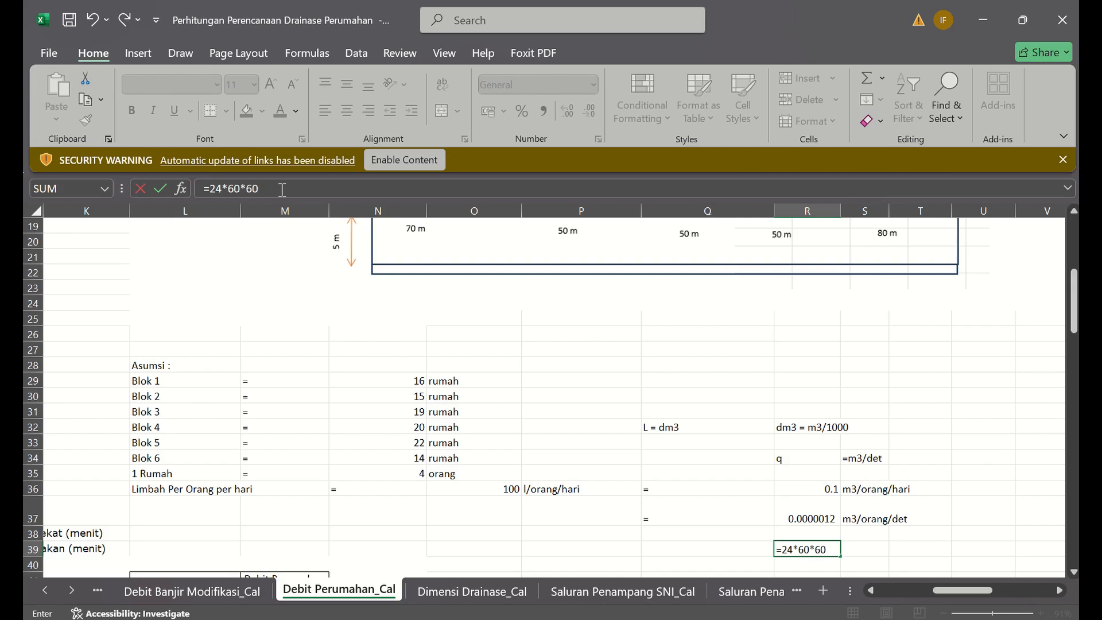
{"action": "key", "text": "Return"}
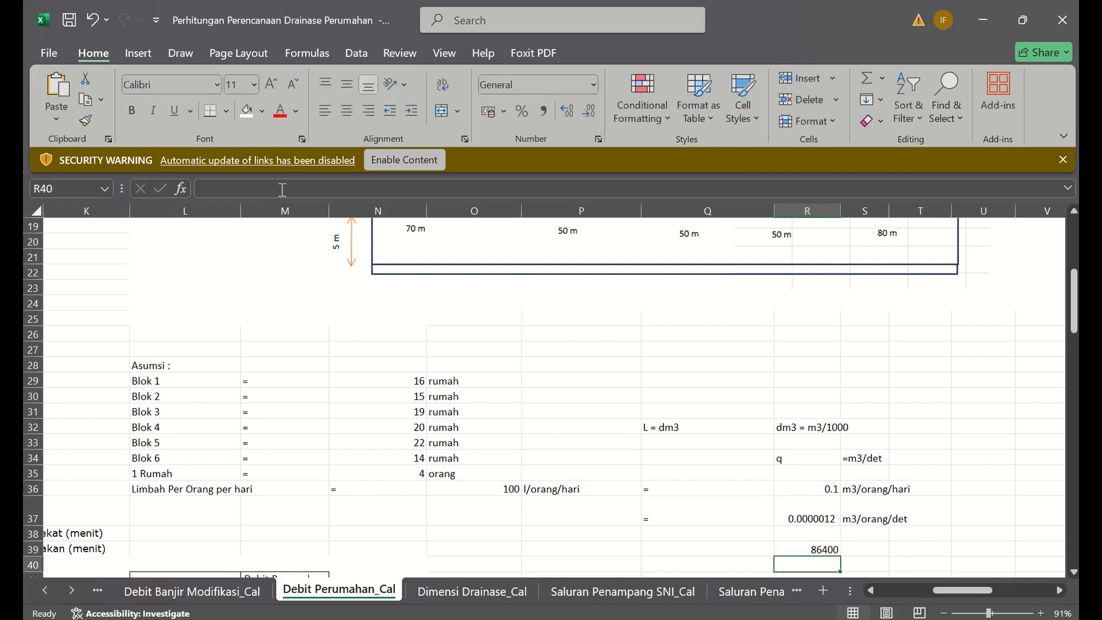
Step: Calculate the per-second wastewater flow per person in cell R40 with the formula =R36/R39
{"action": "key", "text": "Up"}
{"action": "key", "text": "Down"}
{"action": "key", "text": "Left"}
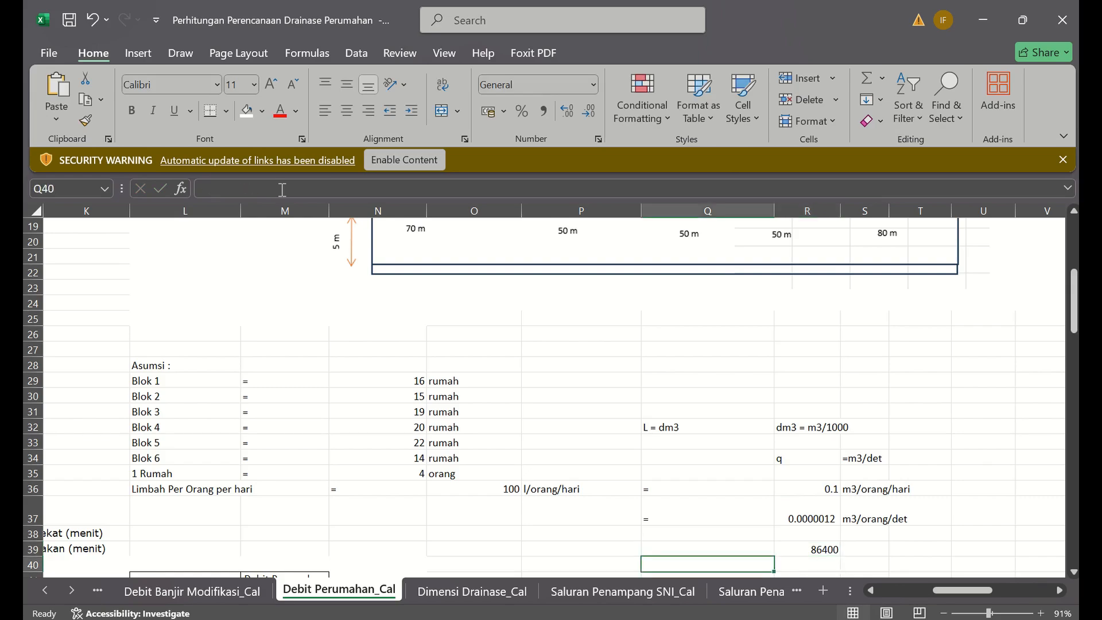
{"action": "key", "text": "Right"}
{"action": "type", "text": "="}
{"action": "key", "text": "Up"}
{"action": "key", "text": "Up"}
{"action": "key", "text": "Up"}
{"action": "key", "text": "Up"}
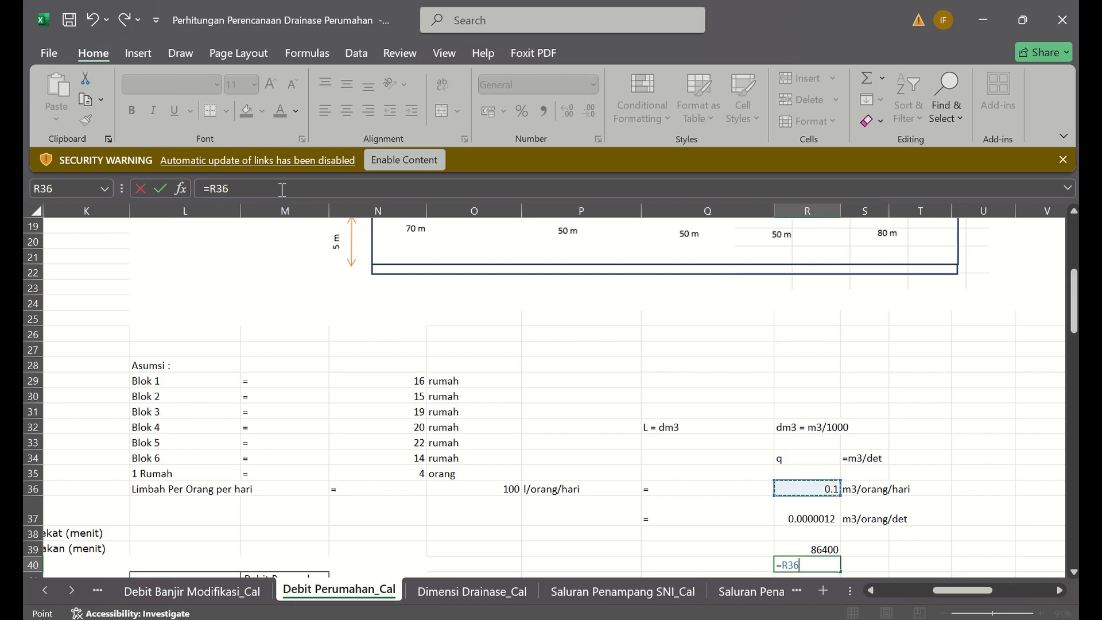
{"action": "type", "text": "/"}
{"action": "key", "text": "Up"}
{"action": "key", "text": "Return"}
Step: Check the cells referenced by the division formula in cell R40
{"action": "key", "text": "Up"}
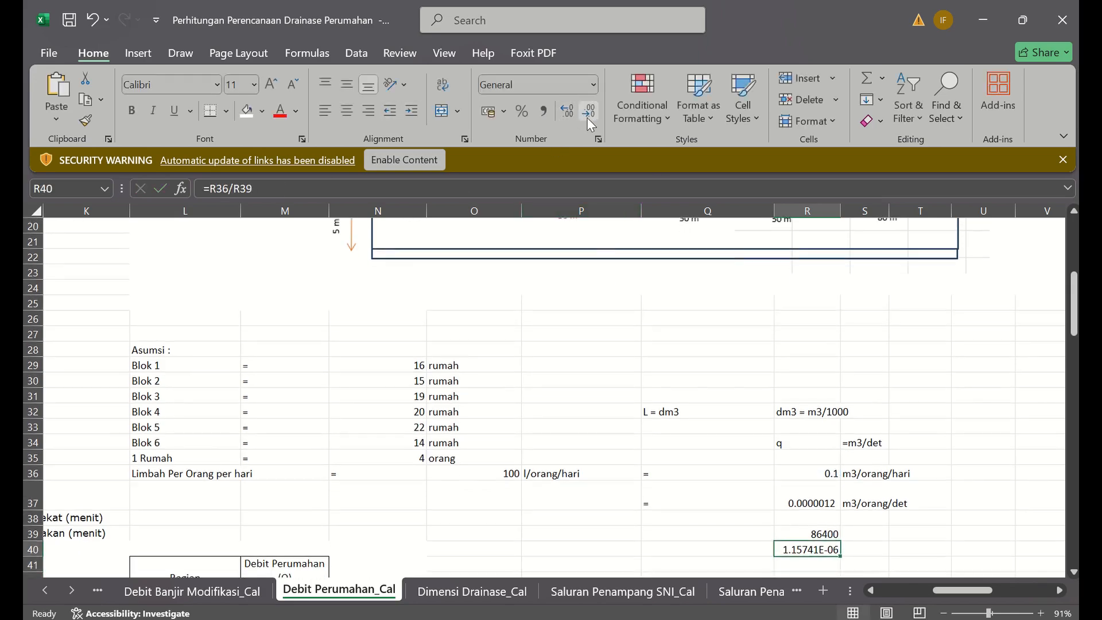
{"action": "key", "text": "Up"}
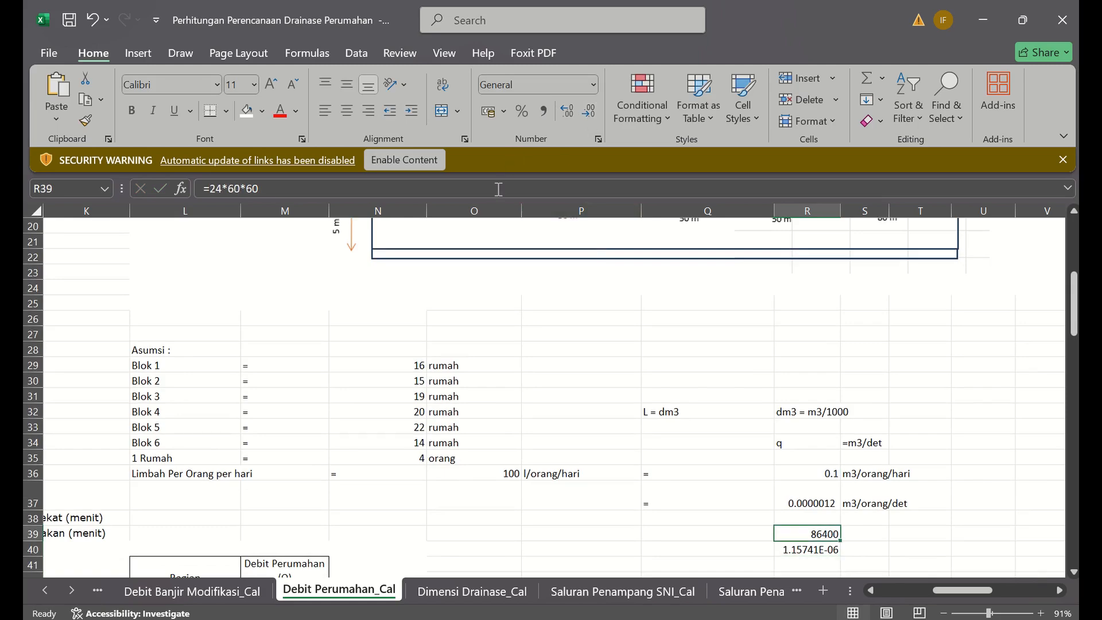
{"action": "key", "text": "Down"}
{"action": "key", "text": "F2"}
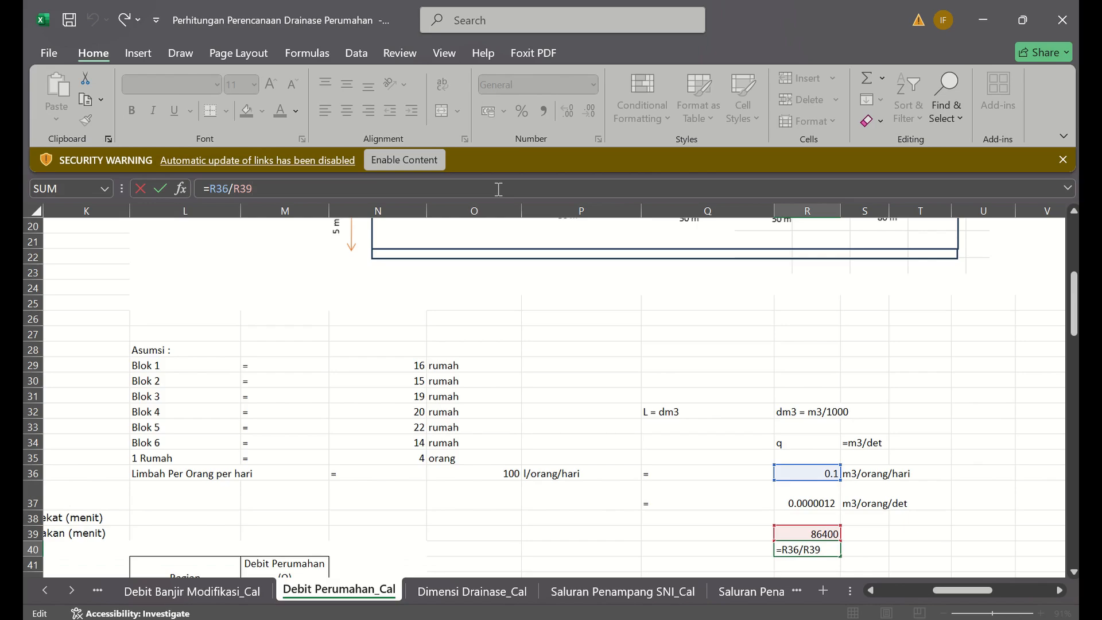
{"action": "key", "text": "ctrl+Return"}
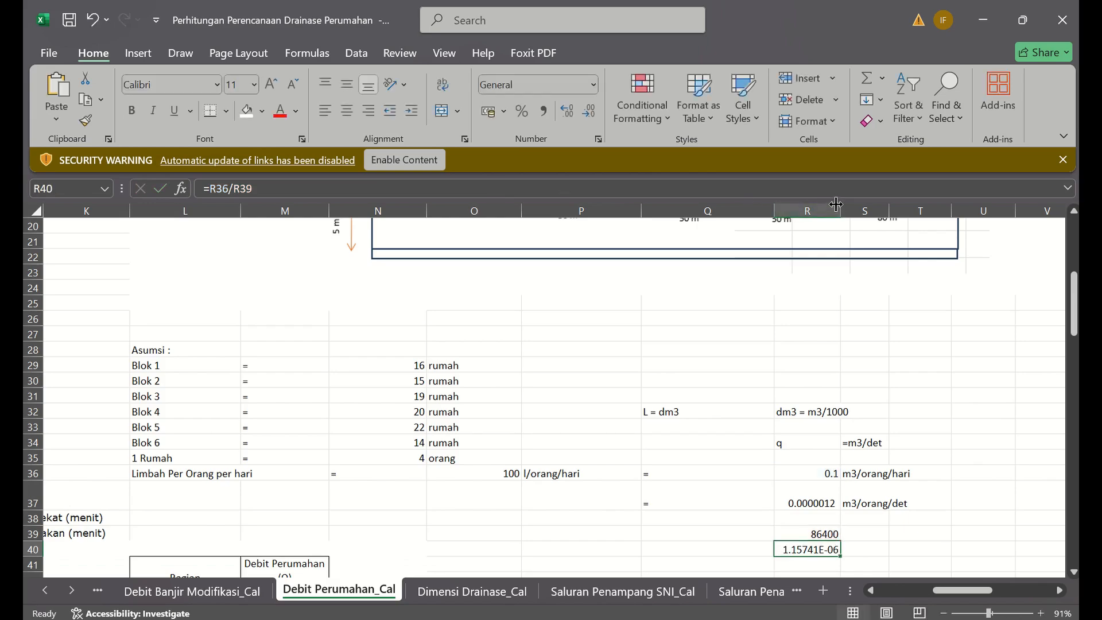
Step: Format the per-second flow in cell R40 in comma style with seven decimal places
{"action": "key", "text": "Up"}
{"action": "key", "text": "Down"}
{"action": "left_click", "coordinate": [547, 108]}
{"action": "left_click", "coordinate": [570, 113]}
{"action": "left_click", "coordinate": [570, 112]}
{"action": "left_click", "coordinate": [571, 112]}
{"action": "left_click", "coordinate": [570, 112]}
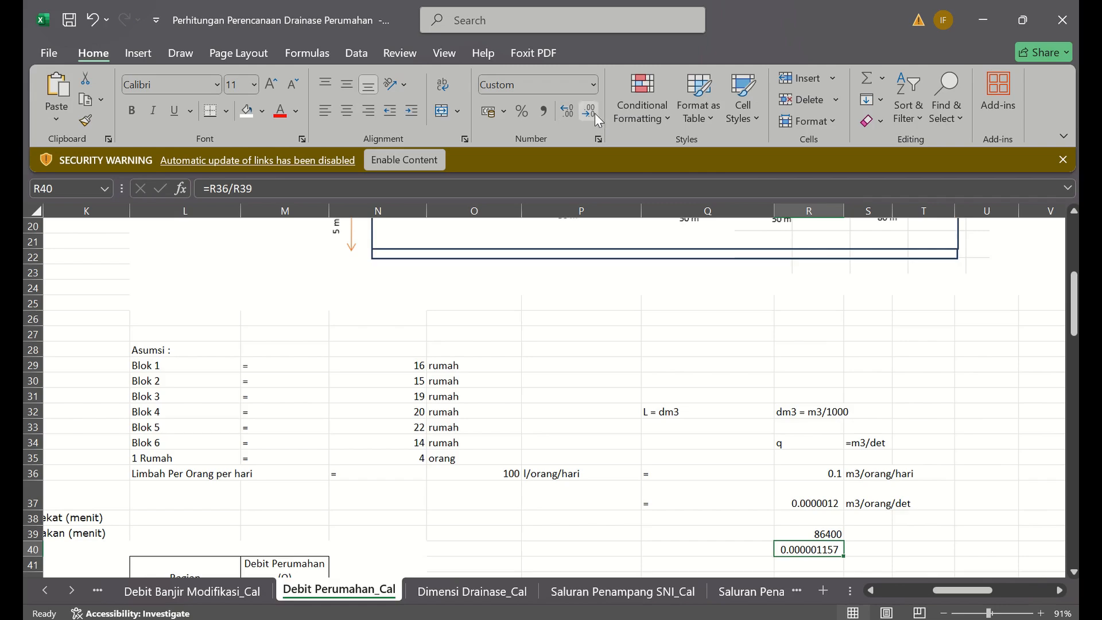
{"action": "left_click", "coordinate": [589, 111]}
{"action": "left_click", "coordinate": [589, 111]}
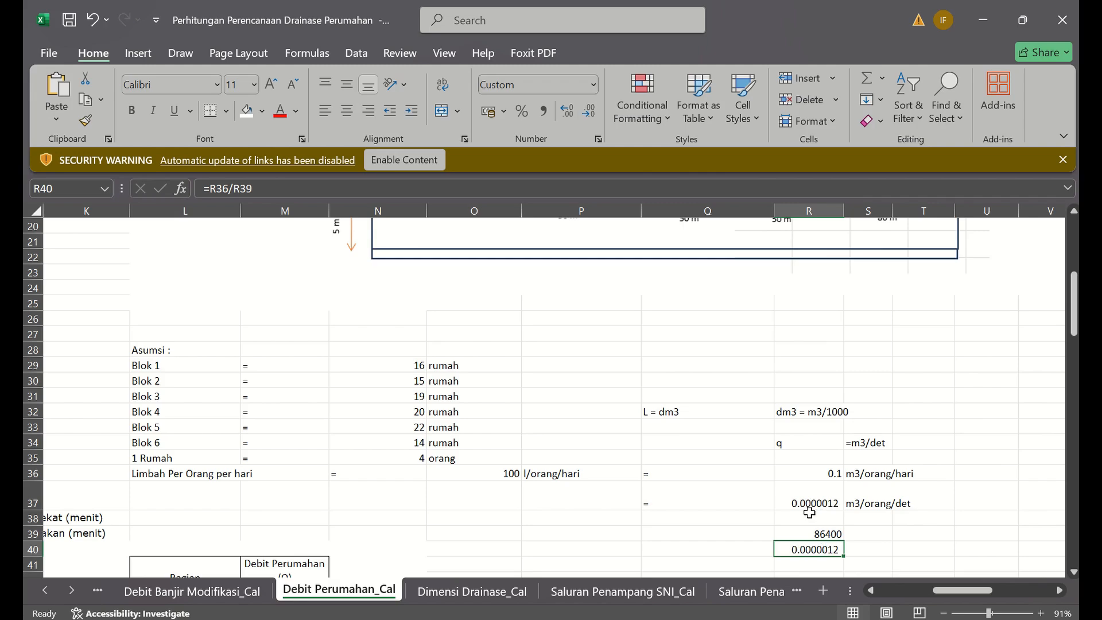
Step: Go to the Debit Perumahan table and inspect the Blok 1 flow formula in cell M43
{"action": "key", "text": "Return"}
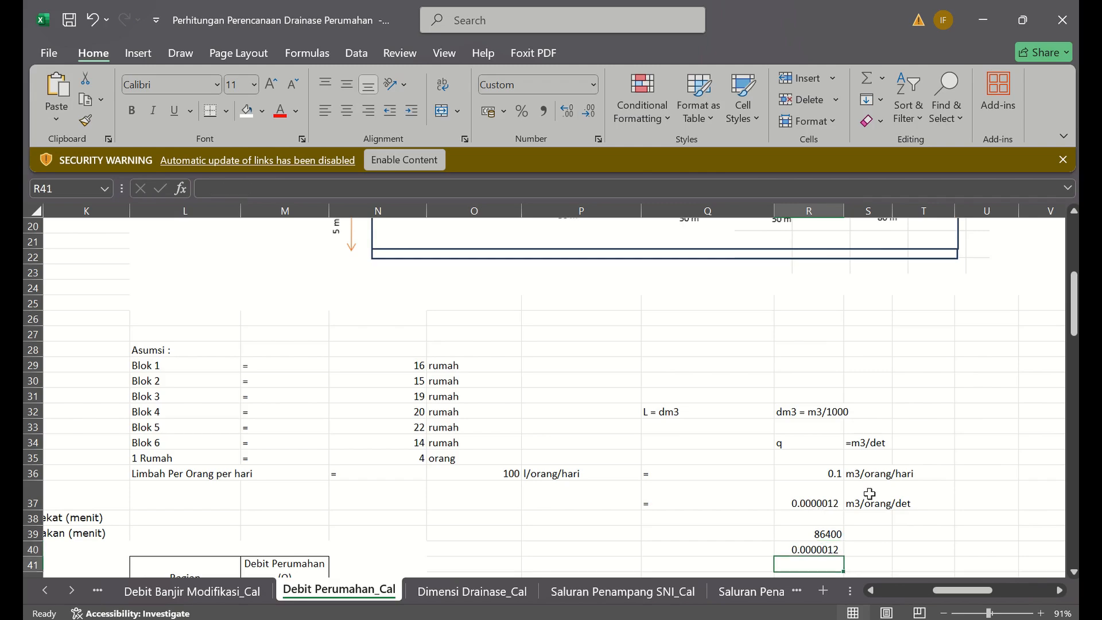
{"action": "key", "text": "Return"}
{"action": "key", "text": "Return"}
{"action": "key", "text": "Return"}
{"action": "key", "text": "Return"}
{"action": "key", "text": "Return"}
{"action": "key", "text": "Return"}
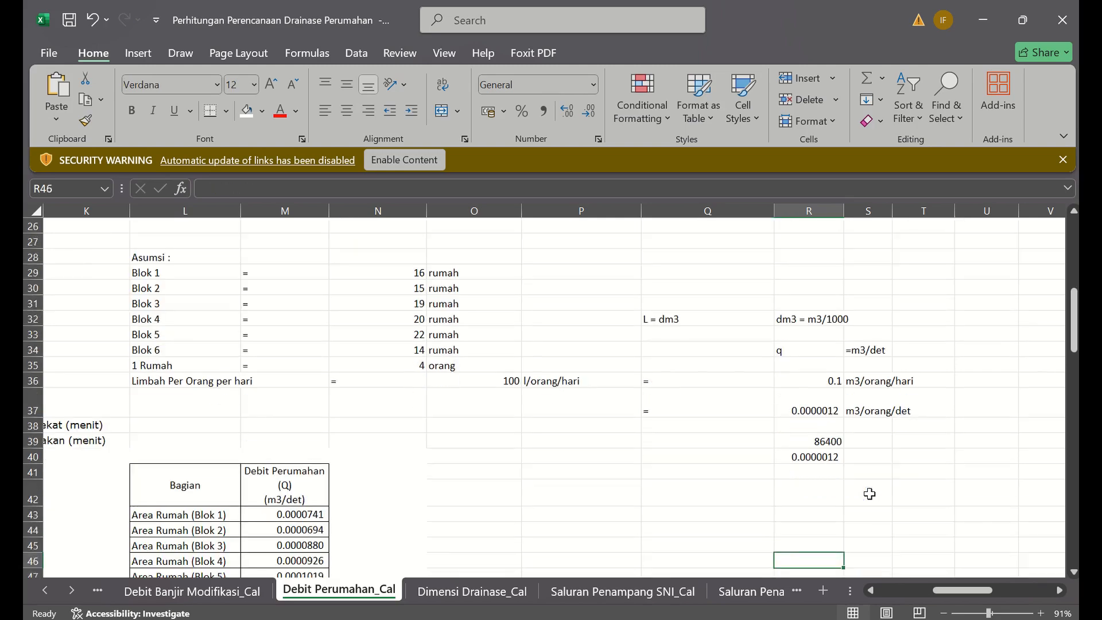
{"action": "left_click", "coordinate": [197, 486]}
{"action": "key", "text": "Left"}
{"action": "key", "text": "Down"}
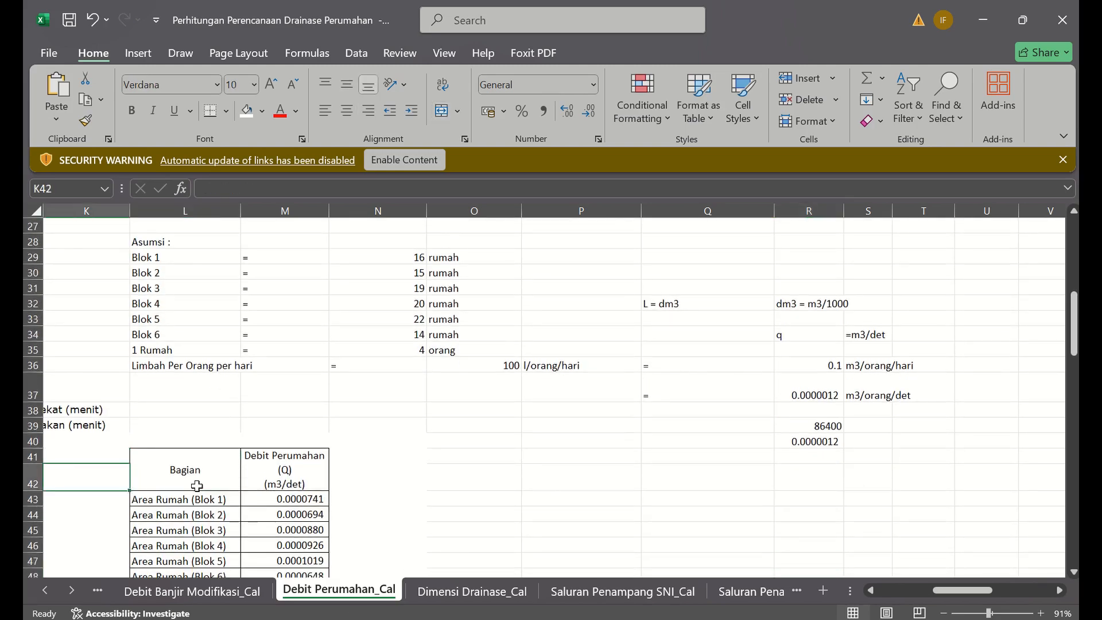
{"action": "key", "text": "Left"}
{"action": "key", "text": "Down"}
{"action": "key", "text": "Down"}
{"action": "key", "text": "Down"}
{"action": "scroll", "coordinate": [196, 486], "scroll_direction": "down", "scroll_amount": 1}
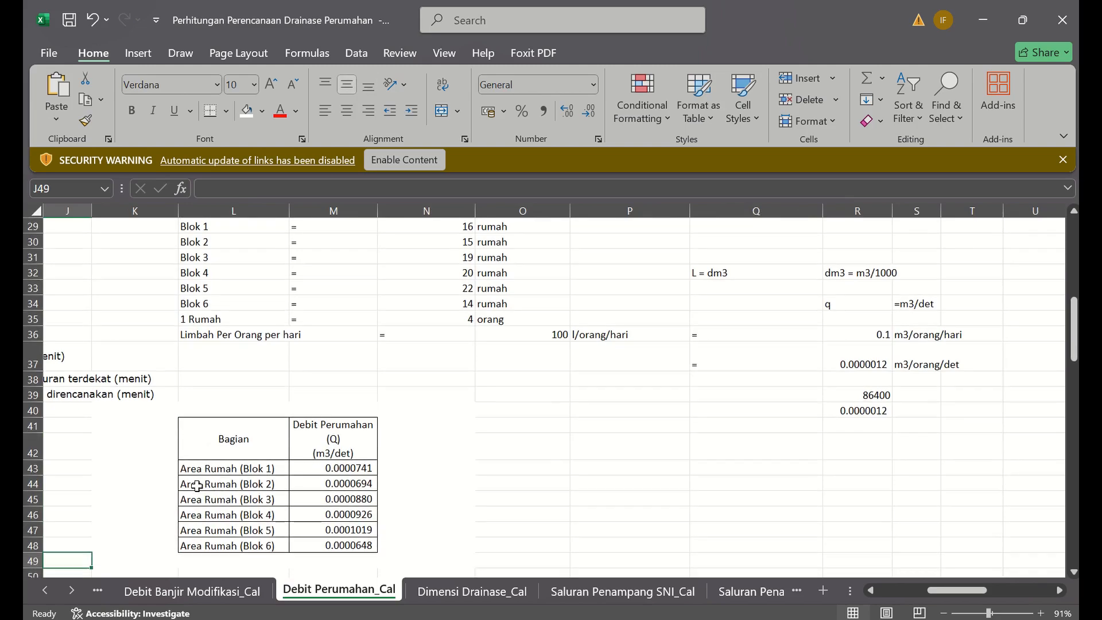
{"action": "left_click", "coordinate": [320, 466]}
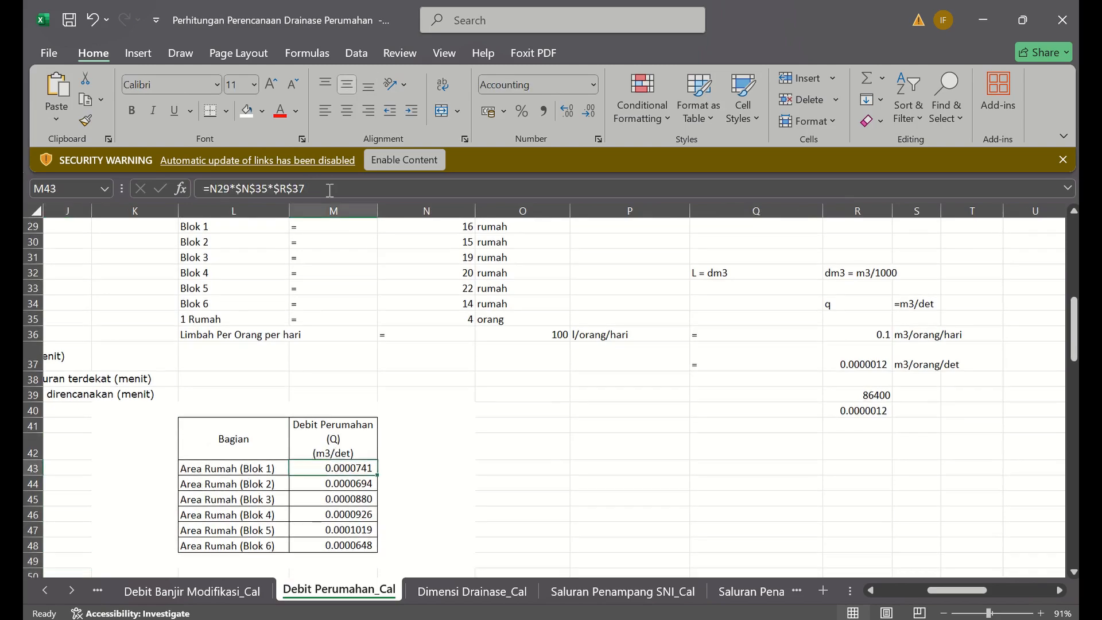
{"action": "key", "text": "F2"}
{"action": "key", "text": "Return"}
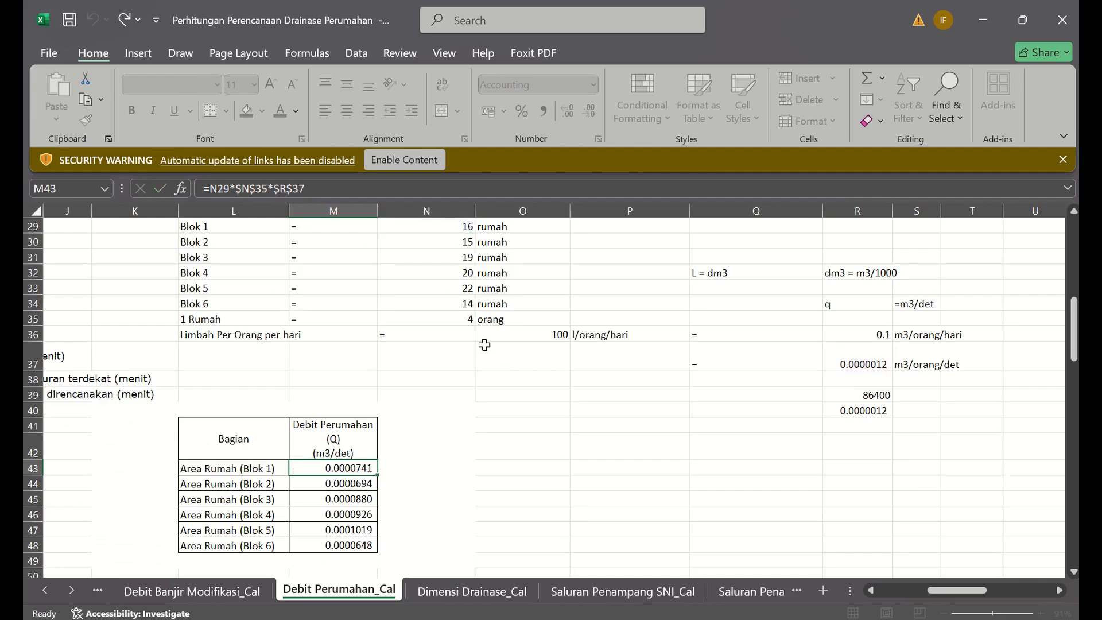
Step: Review the assumed number of houses per block and people per house in column N
{"action": "key", "text": "Right"}
{"action": "key", "text": "Up"}
{"action": "key", "text": "Up"}
{"action": "key", "text": "Up"}
{"action": "key", "text": "Up"}
{"action": "key", "text": "Up"}
{"action": "key", "text": "Up"}
{"action": "key", "text": "Up"}
{"action": "key", "text": "Up"}
{"action": "key", "text": "Up"}
{"action": "key", "text": "Up"}
{"action": "key", "text": "Up"}
{"action": "key", "text": "Up"}
{"action": "key", "text": "Up"}
{"action": "key", "text": "Up"}
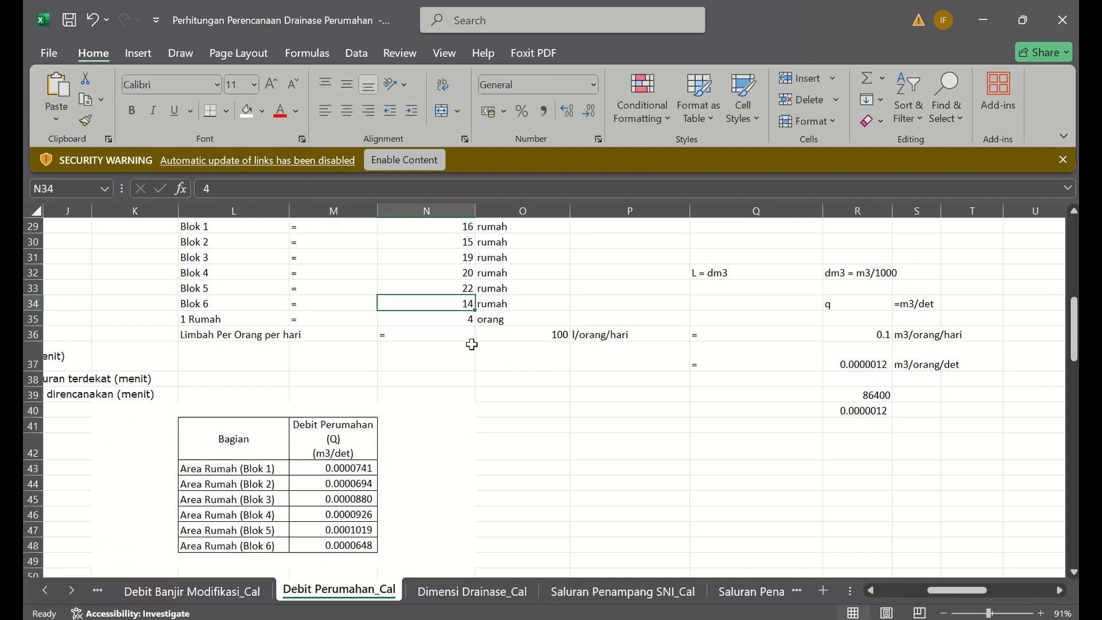
{"action": "key", "text": "Up"}
{"action": "key", "text": "Up"}
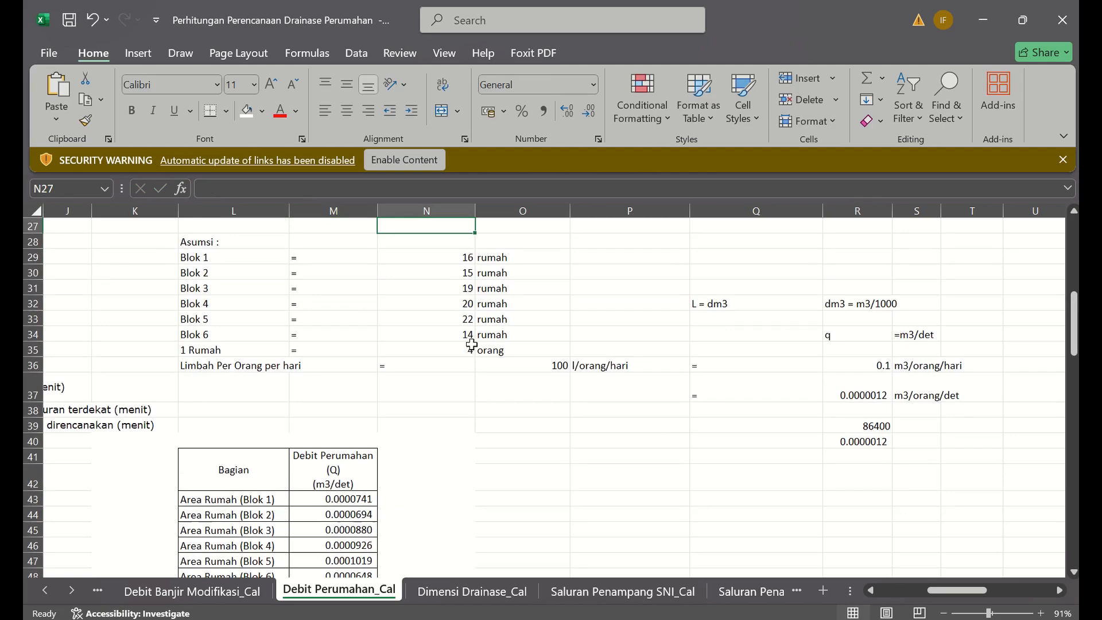
Step: Check the cells referenced by the Blok 1 flow formula in cell M43
{"action": "left_click", "coordinate": [332, 502]}
{"action": "left_click", "coordinate": [245, 503]}
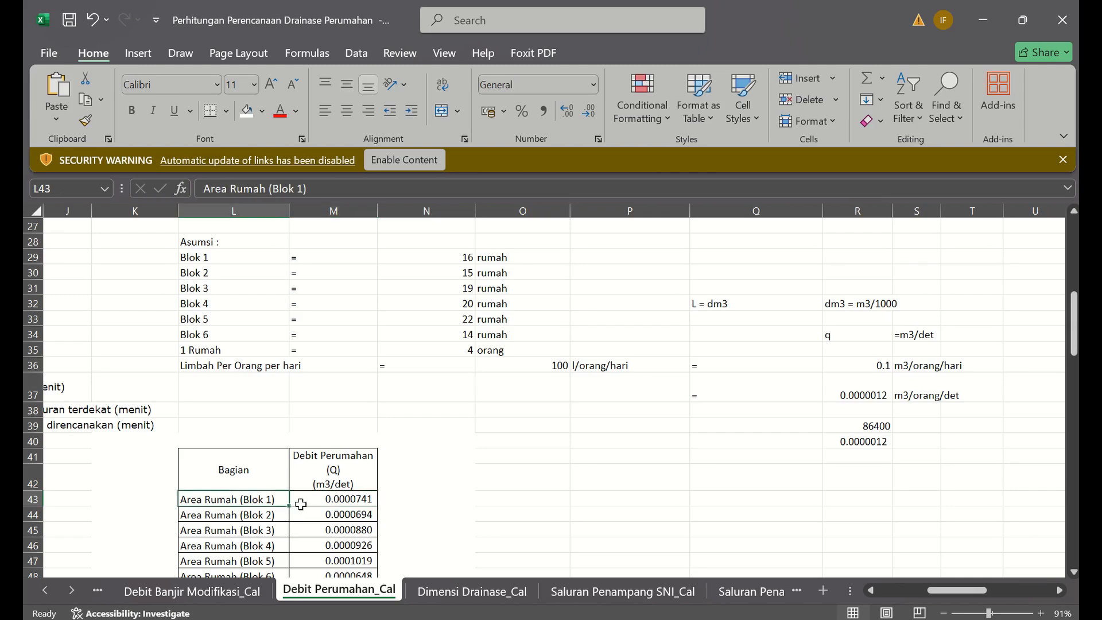
{"action": "left_click", "coordinate": [355, 506]}
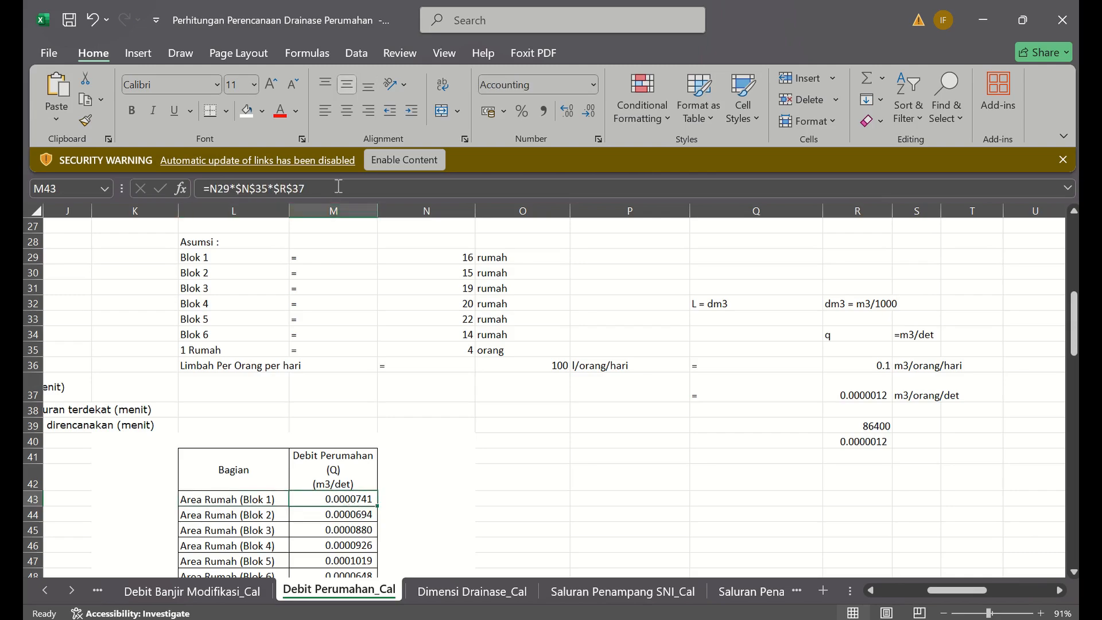
{"action": "key", "text": "F2"}
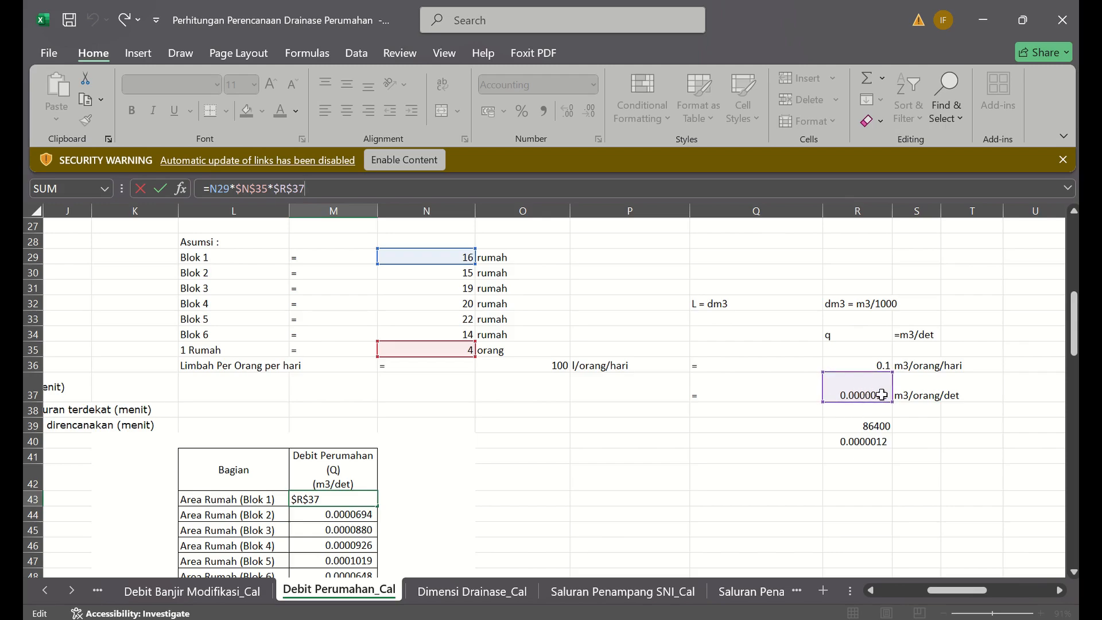
{"action": "key", "text": "Return"}
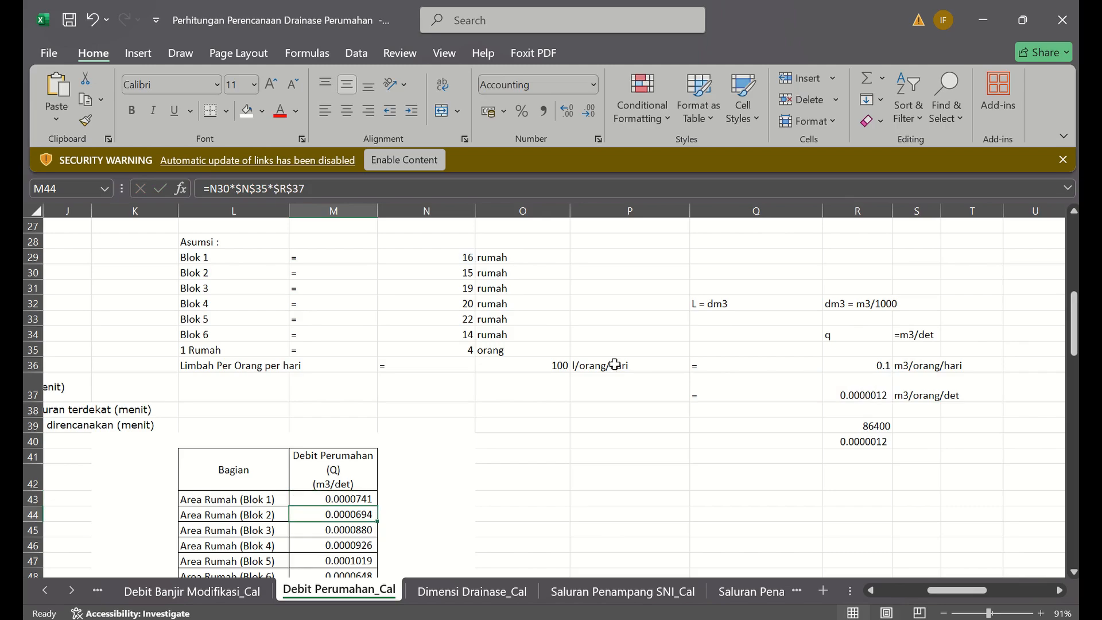
Step: Check the cells referenced by the flow formulas for Blok 2 through Blok 6 in cells M44 to M48
{"action": "left_click", "coordinate": [309, 188]}
{"action": "key", "text": "Return"}
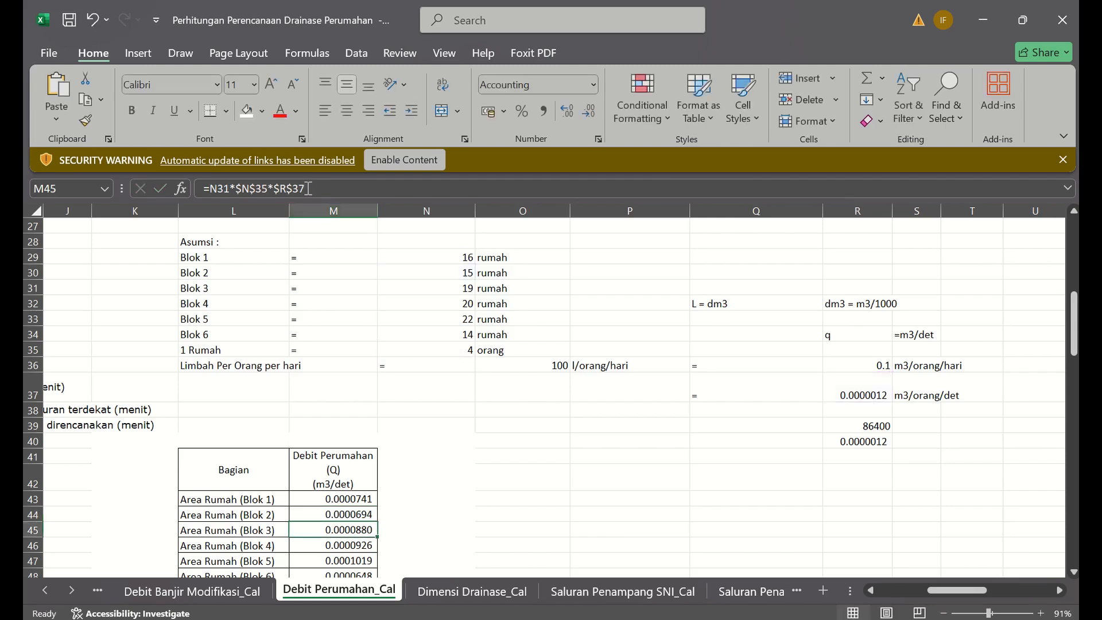
{"action": "left_click", "coordinate": [308, 188]}
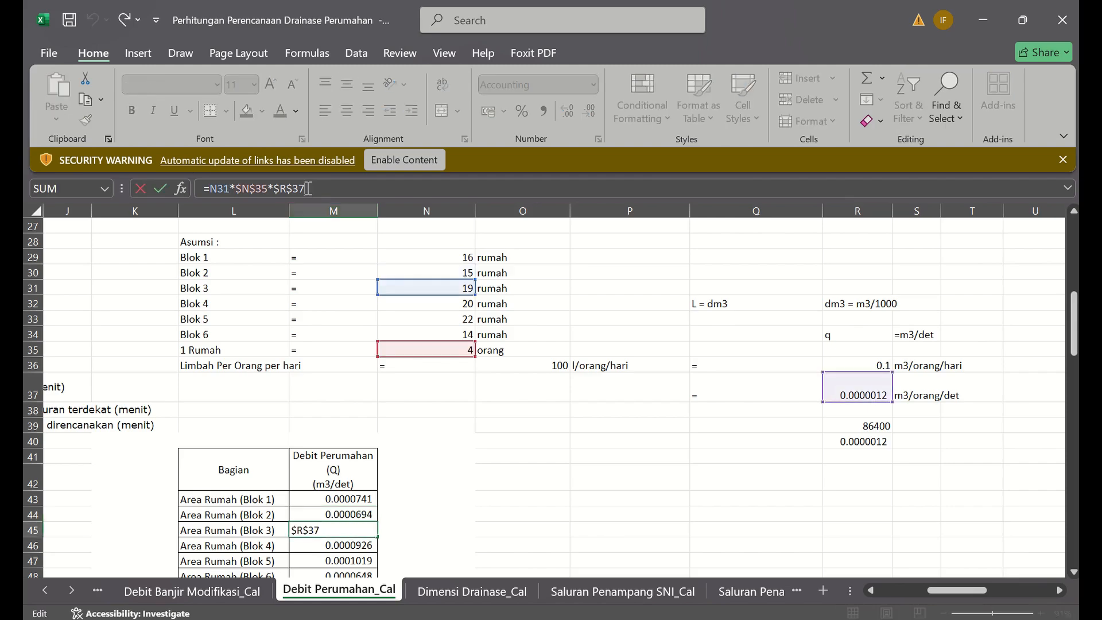
{"action": "key", "text": "Return"}
{"action": "left_click", "coordinate": [308, 188]}
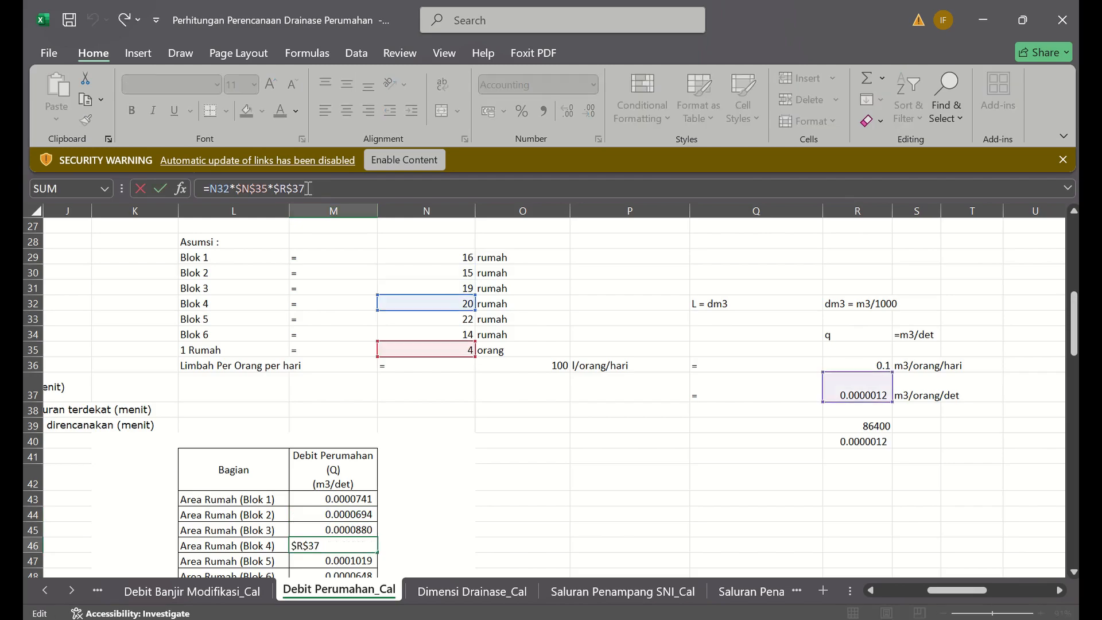
{"action": "key", "text": "Return"}
{"action": "left_click", "coordinate": [308, 188]}
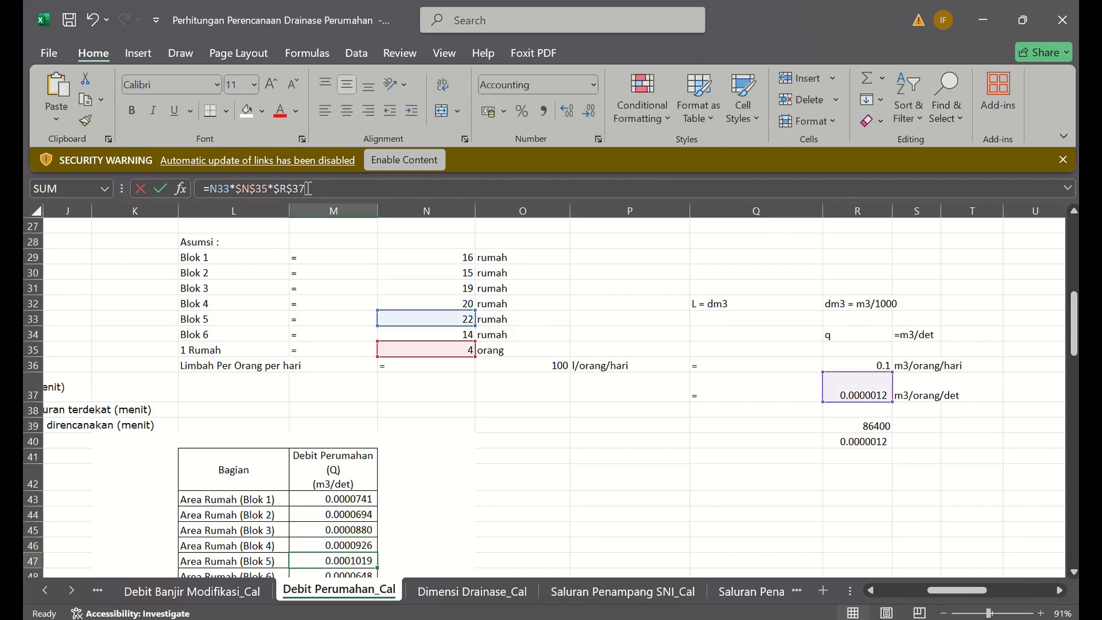
{"action": "key", "text": "Return"}
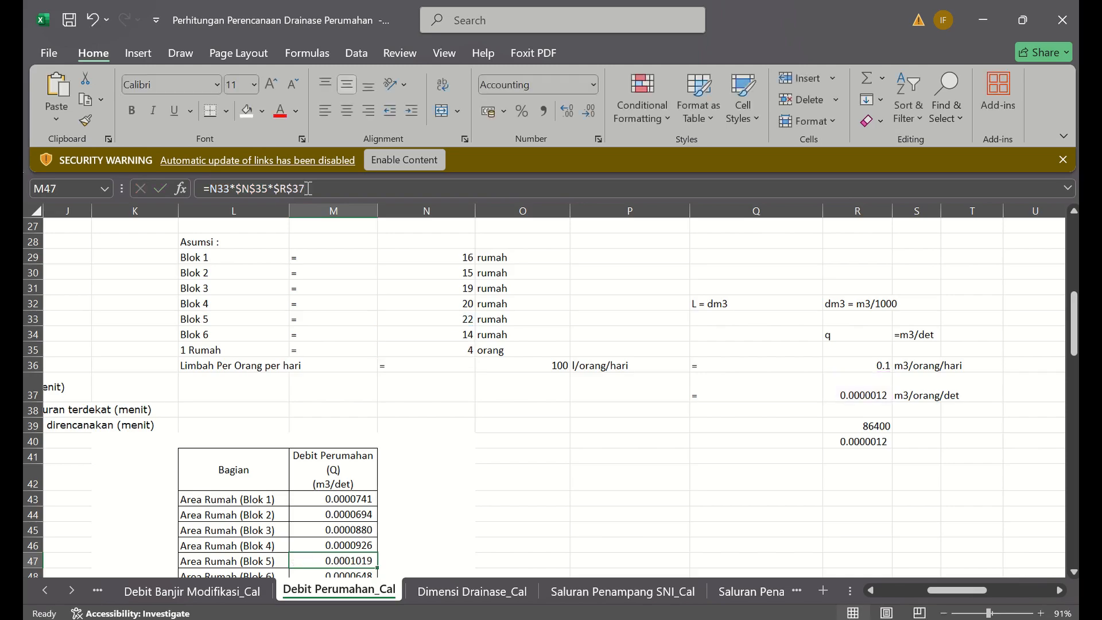
{"action": "left_click", "coordinate": [309, 189]}
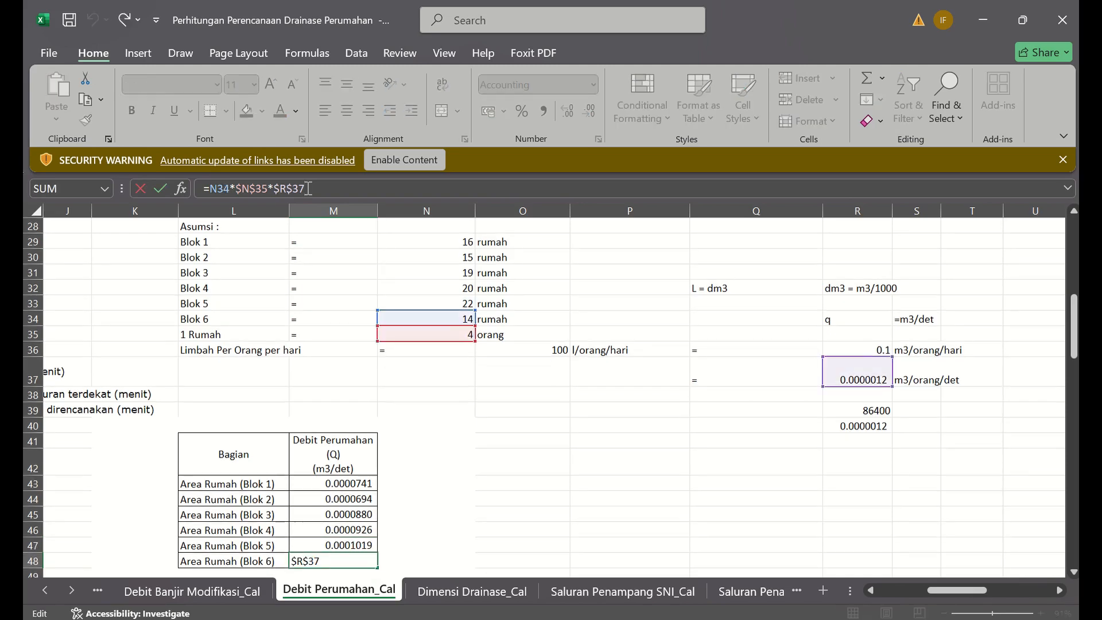
{"action": "key", "text": "Return"}
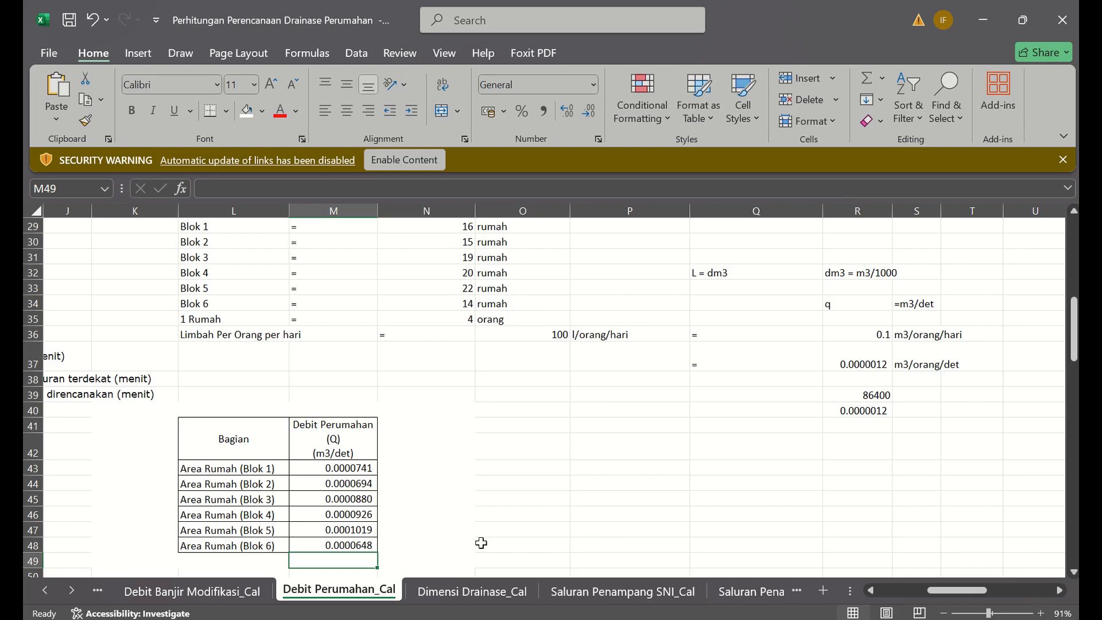
Step: Go to the Dimensi Drainase_Cal sheet and inspect the flood and housing flow links for channel A1 to TK1
{"action": "left_click", "coordinate": [443, 592]}
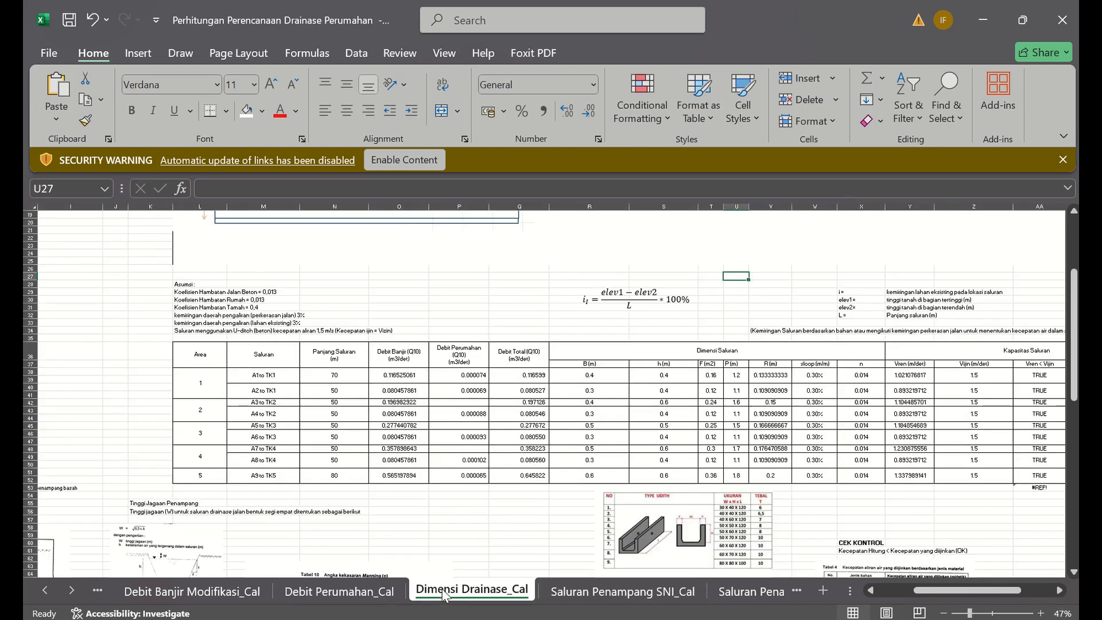
{"action": "scroll", "coordinate": [459, 395], "scroll_direction": "up", "scroll_amount": 2}
{"action": "left_click", "coordinate": [439, 396]}
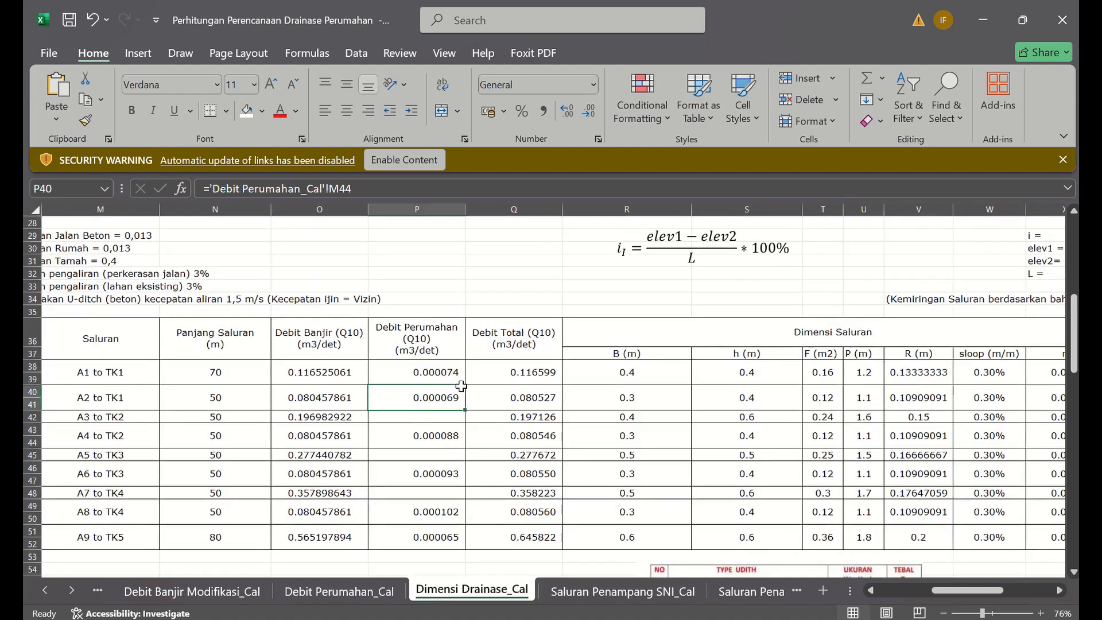
{"action": "left_click", "coordinate": [439, 379]}
{"action": "left_click", "coordinate": [326, 380]}
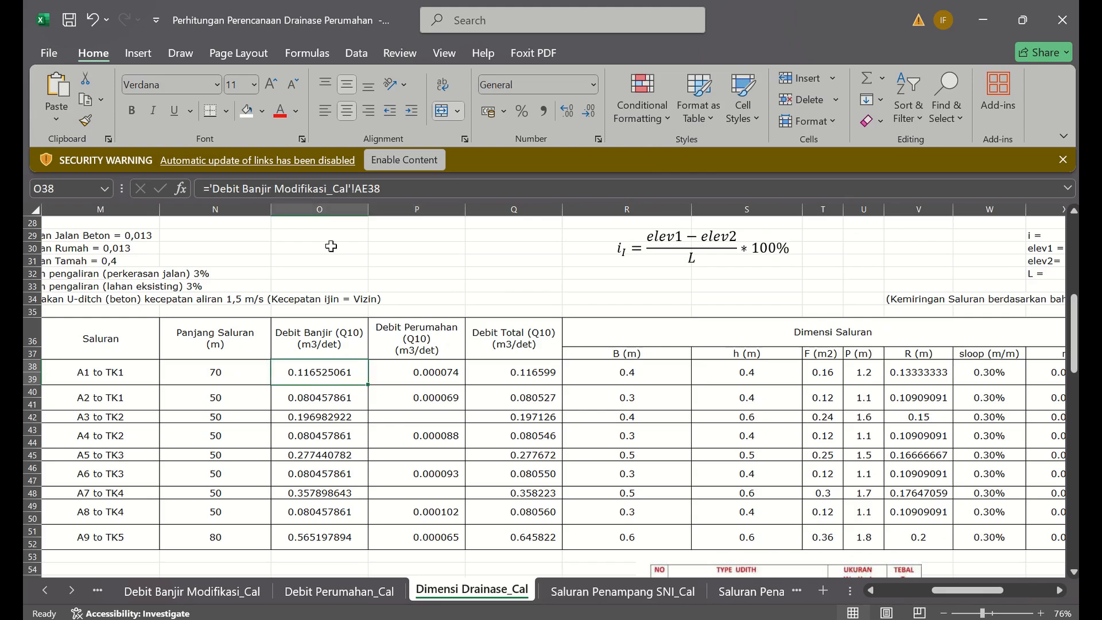
{"action": "left_click", "coordinate": [293, 190]}
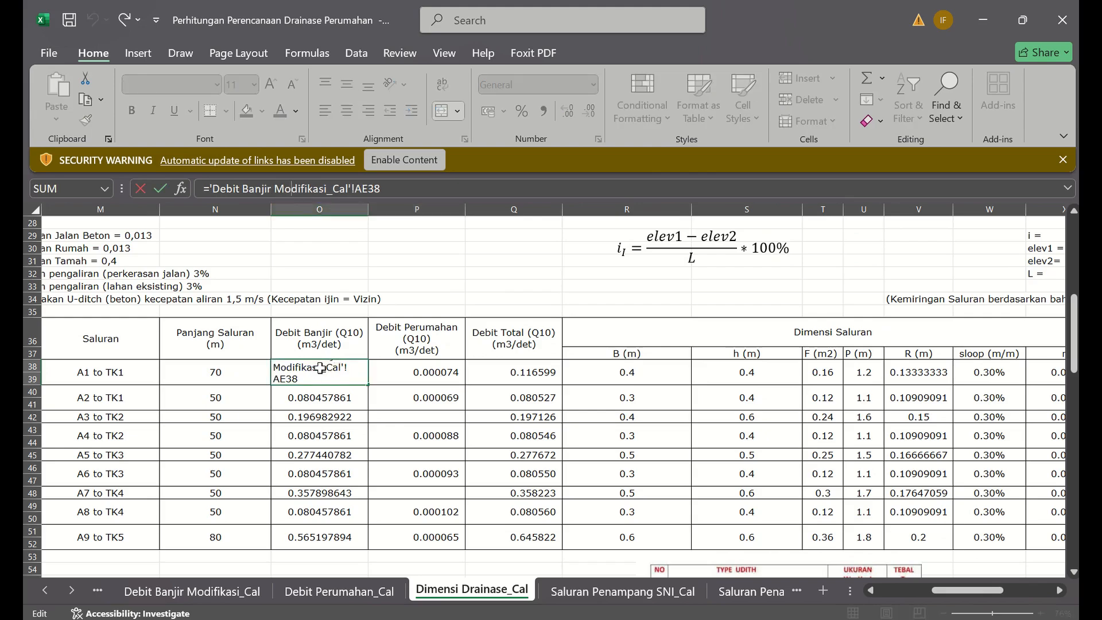
{"action": "key", "text": "Escape"}
Step: Remove "(Q10)" from the Debit Perumahan column header in cell P36
{"action": "double_click", "coordinate": [438, 333]}
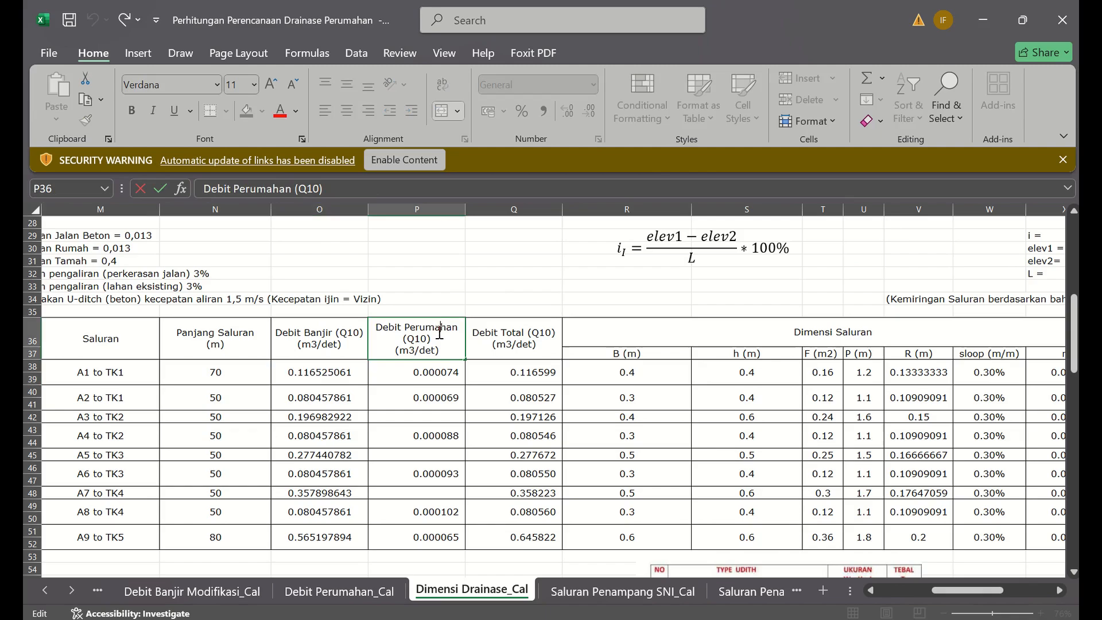
{"action": "left_click_drag", "start_coordinate": [431, 338], "coordinate": [405, 338]}
{"action": "key", "text": "BackSpace"}
{"action": "key", "text": "Return"}
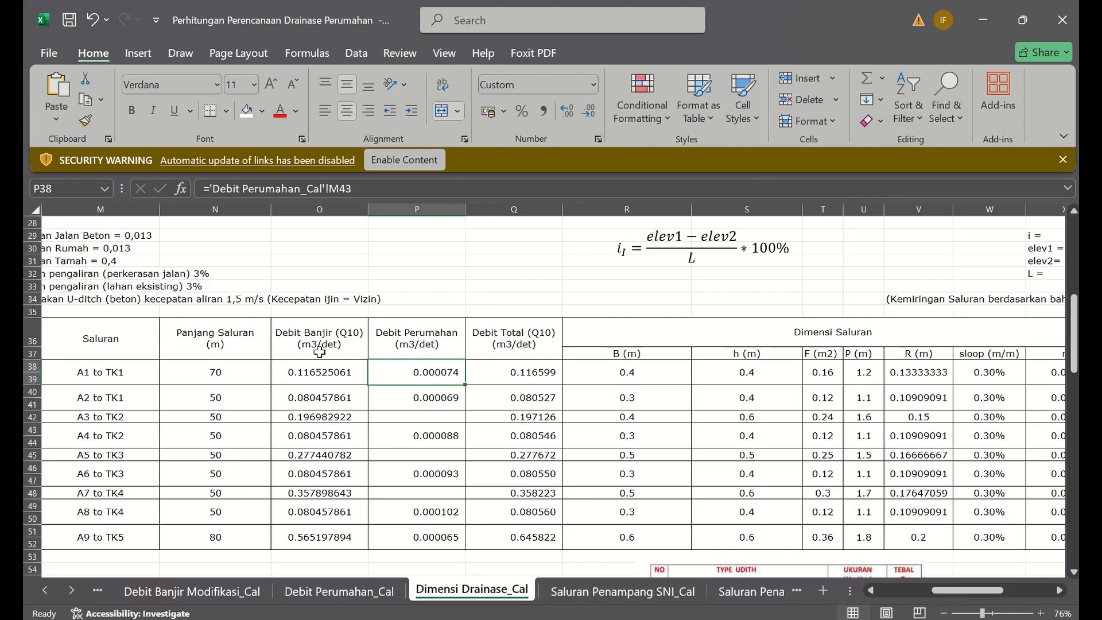
{"action": "left_click", "coordinate": [418, 327]}
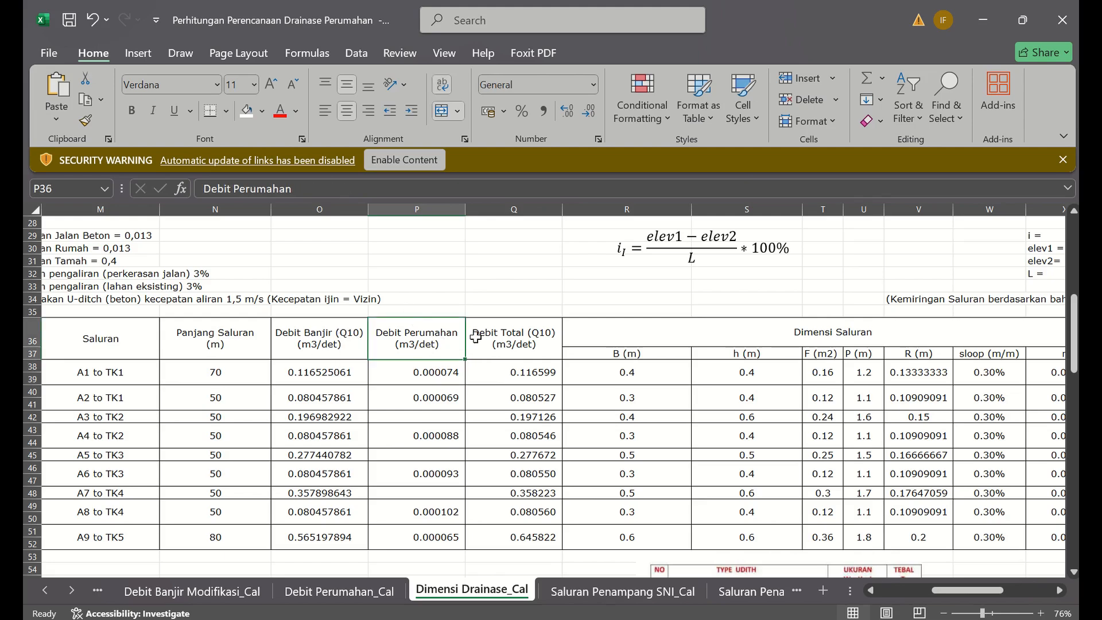
Step: Inspect the Debit Total formula for channel A1 to TK1 in cell Q38
{"action": "left_click", "coordinate": [517, 333]}
{"action": "left_click", "coordinate": [516, 367]}
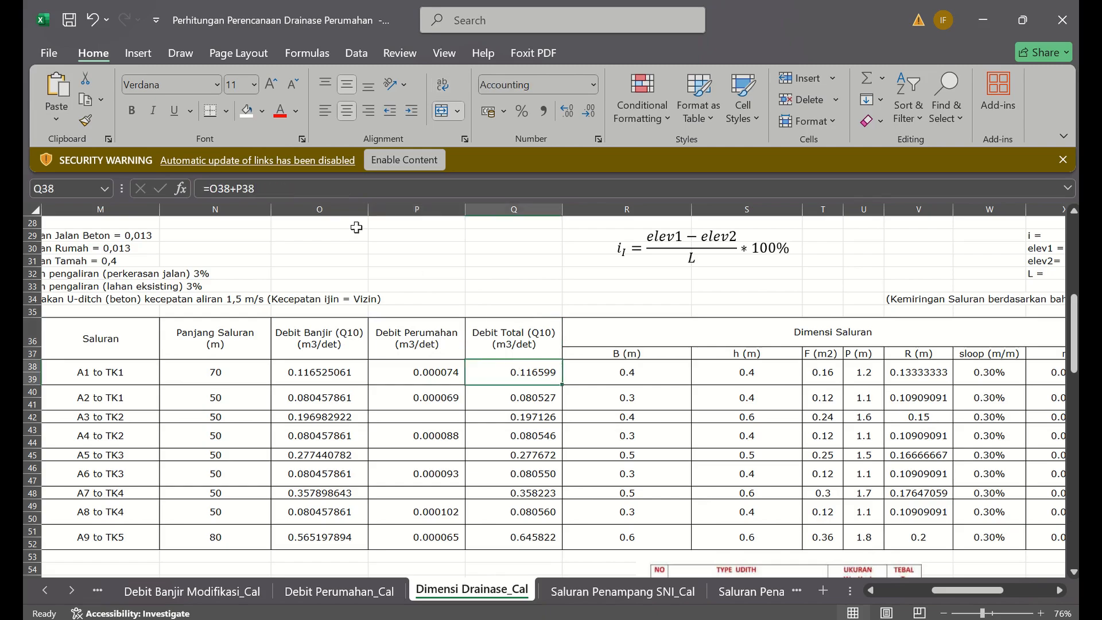
{"action": "left_click", "coordinate": [311, 194]}
{"action": "key", "text": "Escape"}
{"action": "key", "text": "Left"}
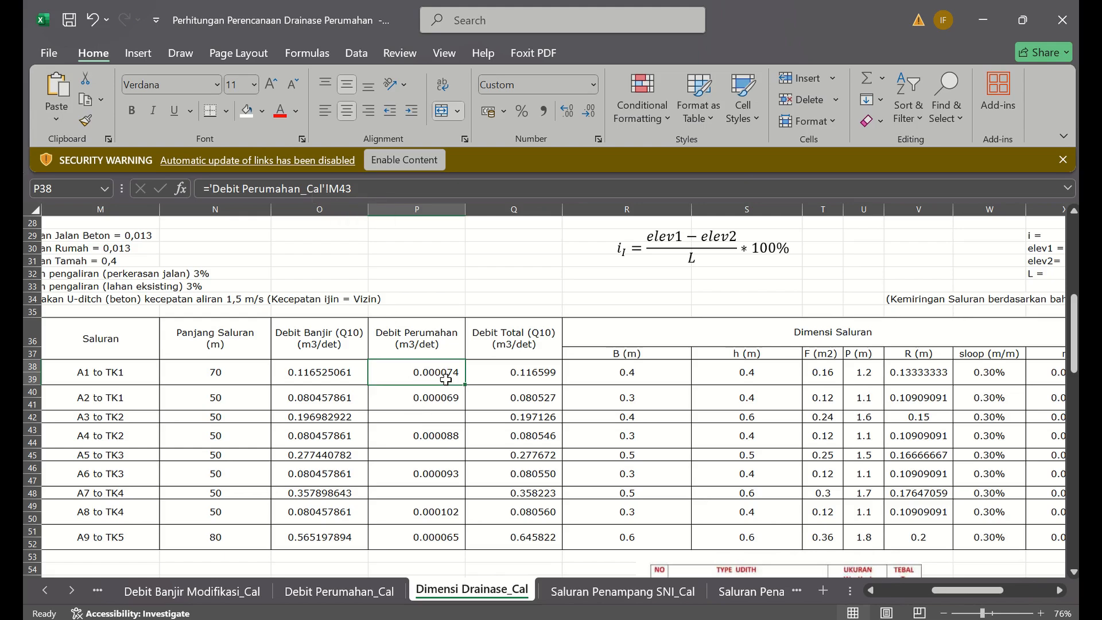
Step: Review the Debit Perumahan links in column P from channel A2 to TK1 down to A9 to TK5
{"action": "left_click", "coordinate": [448, 405]}
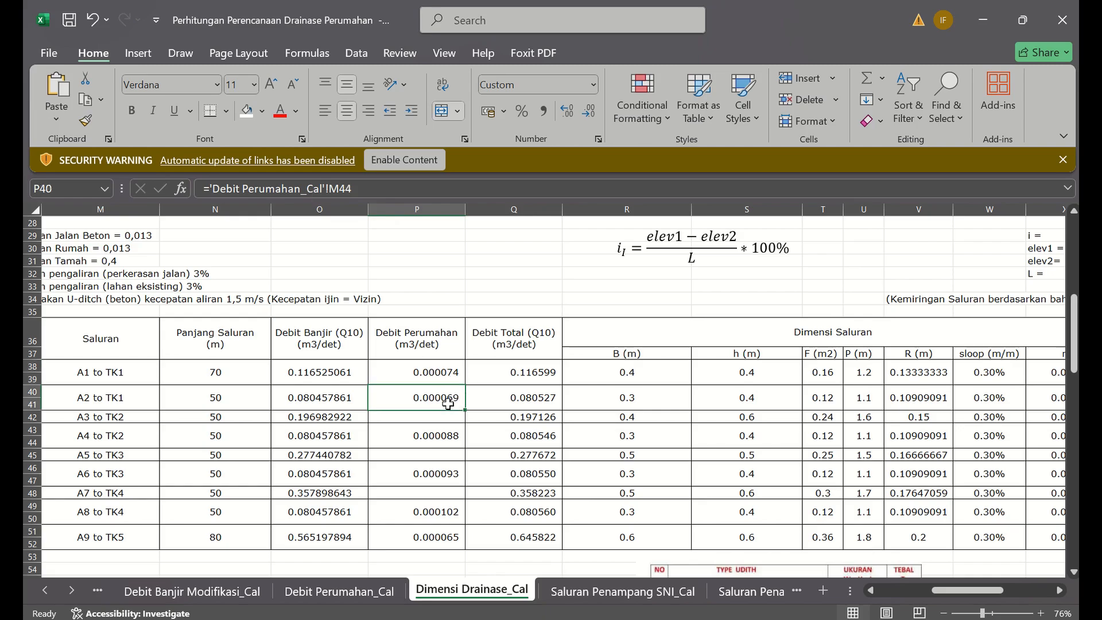
{"action": "left_click", "coordinate": [447, 434]}
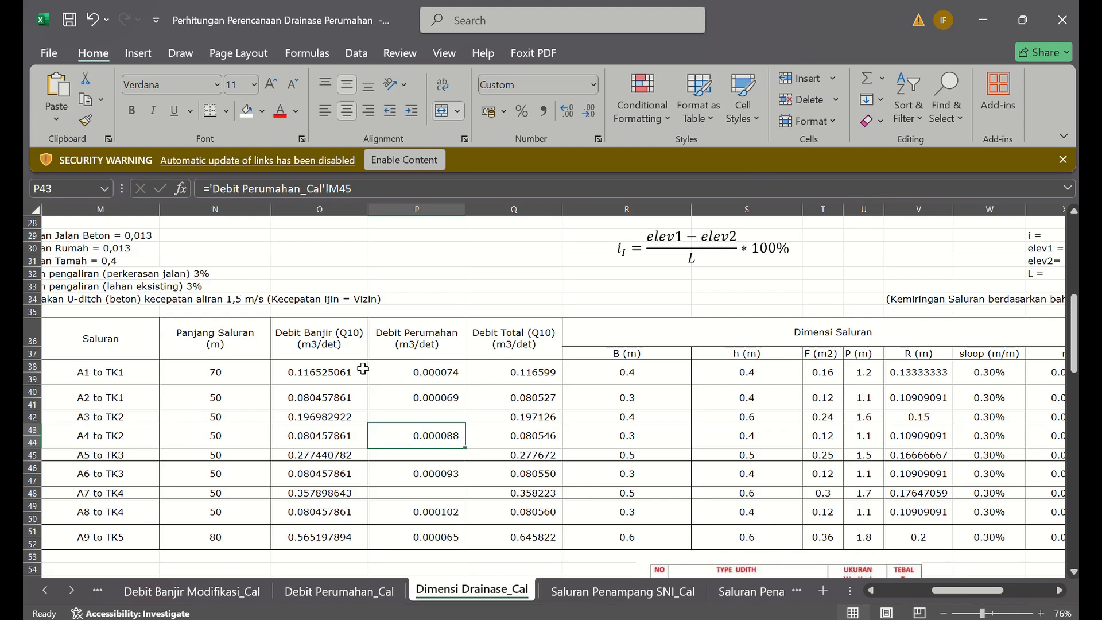
{"action": "key", "text": "Down"}
{"action": "key", "text": "Down"}
{"action": "key", "text": "Down"}
{"action": "key", "text": "Down"}
{"action": "key", "text": "Down"}
{"action": "key", "text": "Down"}
{"action": "key", "text": "Down"}
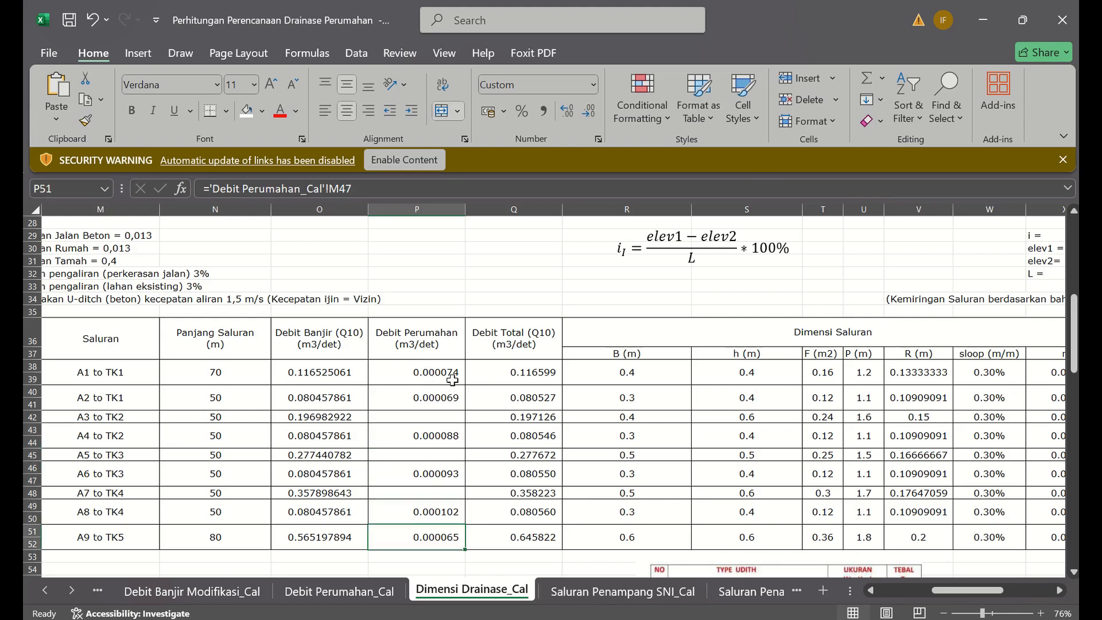
Step: Examine the channel dimension and capacity columns up to the Qsal formula in cell AB38 and its referenced cells
{"action": "left_click", "coordinate": [553, 399]}
{"action": "key", "text": "Right"}
{"action": "key", "text": "Right"}
{"action": "key", "text": "Right"}
{"action": "key", "text": "Right"}
{"action": "key", "text": "Right"}
{"action": "key", "text": "Right"}
{"action": "key", "text": "Right"}
{"action": "key", "text": "Right"}
{"action": "key", "text": "Right"}
{"action": "key", "text": "Right"}
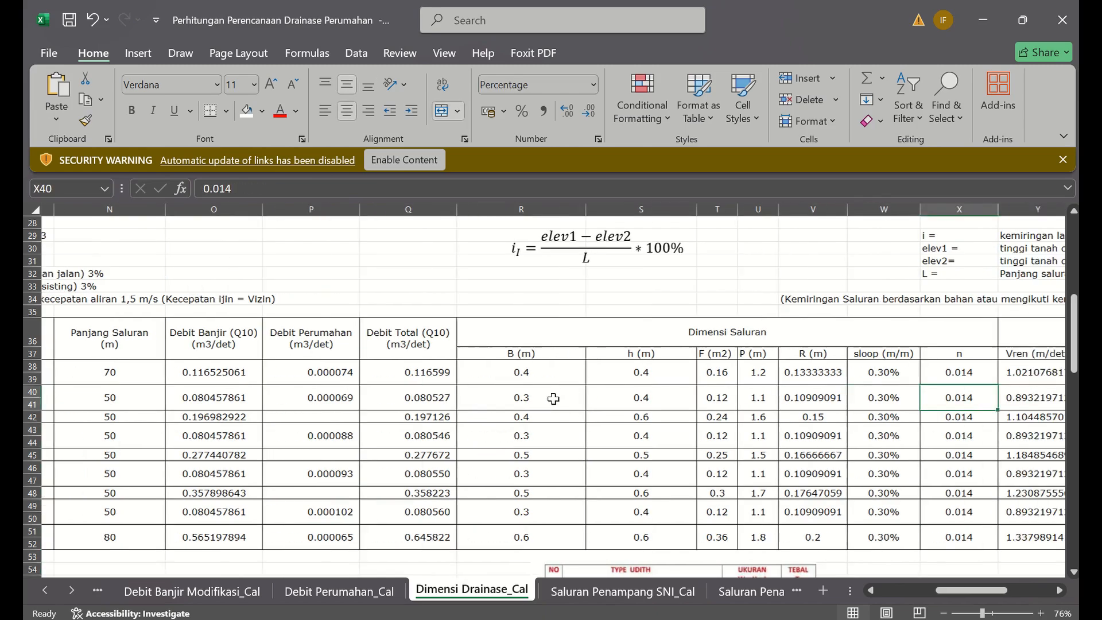
{"action": "key", "text": "Right"}
{"action": "key", "text": "Up"}
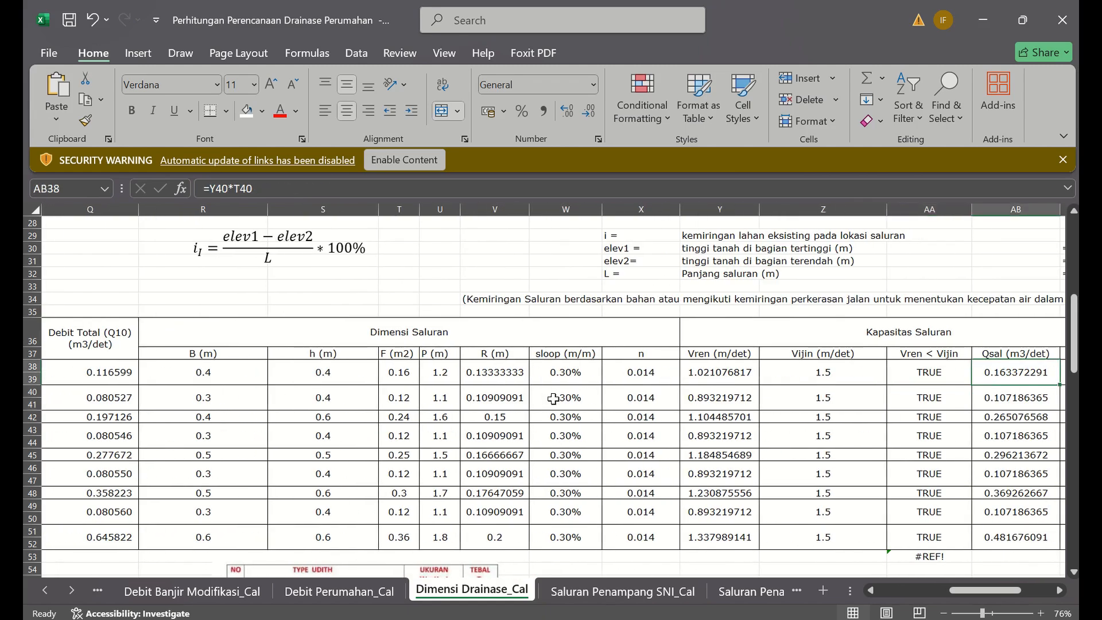
{"action": "left_click", "coordinate": [306, 188]}
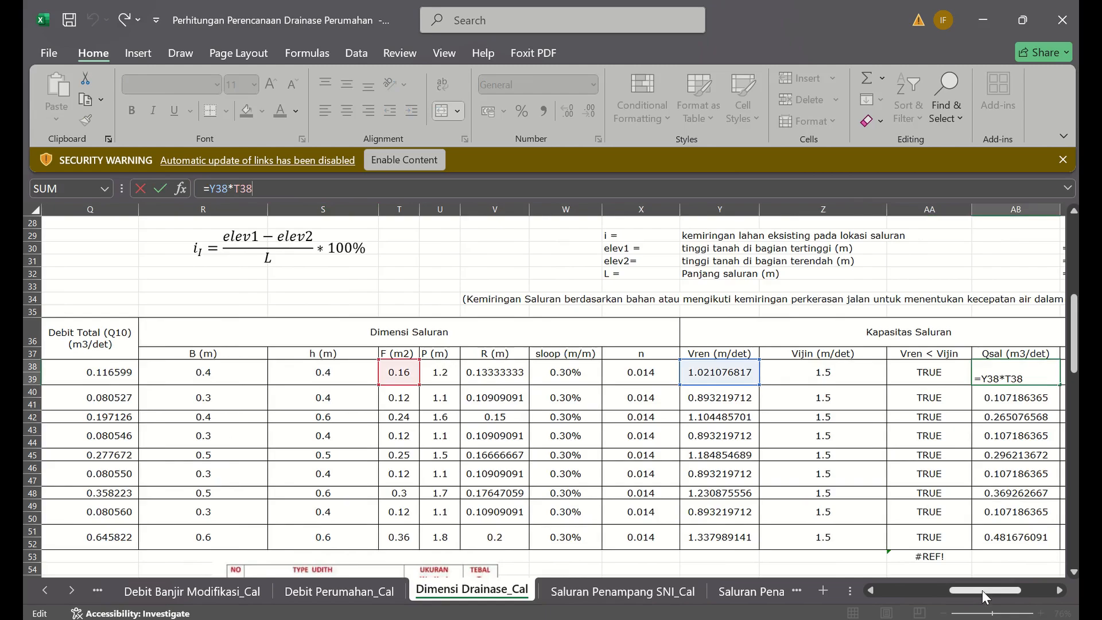
{"action": "mouse_move", "coordinate": [982, 590]}
{"action": "left_mouse_down"}
{"action": "mouse_move", "coordinate": [993, 587]}
{"action": "mouse_move", "coordinate": [982, 591]}
{"action": "left_mouse_up"}
Step: Inspect the Q10 < Qsal check formula in cell AC38
{"action": "key", "text": "Tab"}
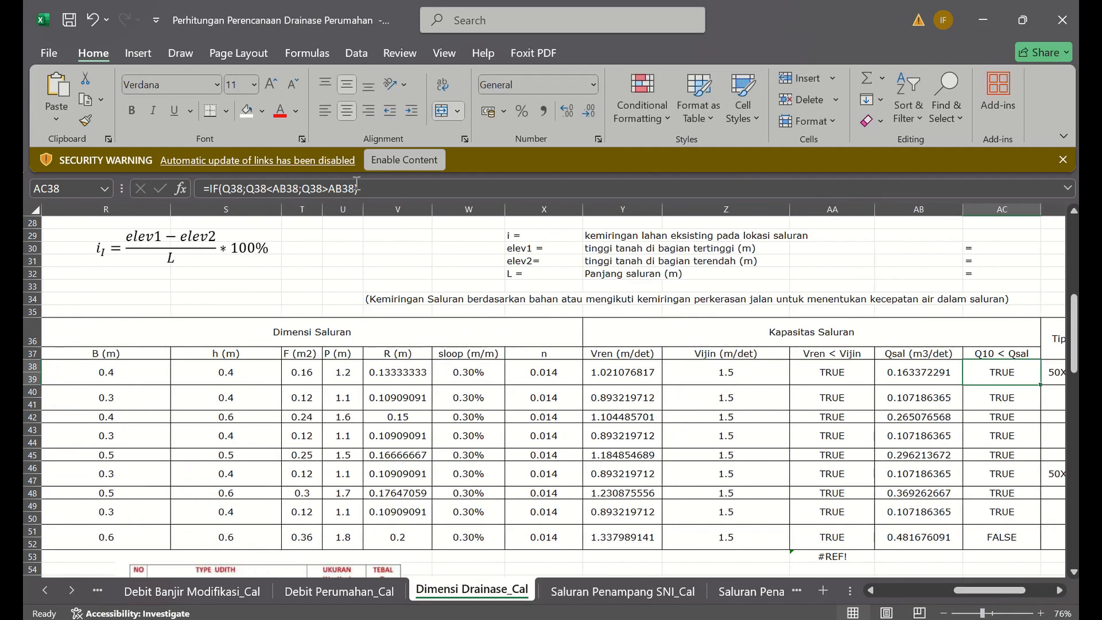
{"action": "left_click", "coordinate": [356, 185]}
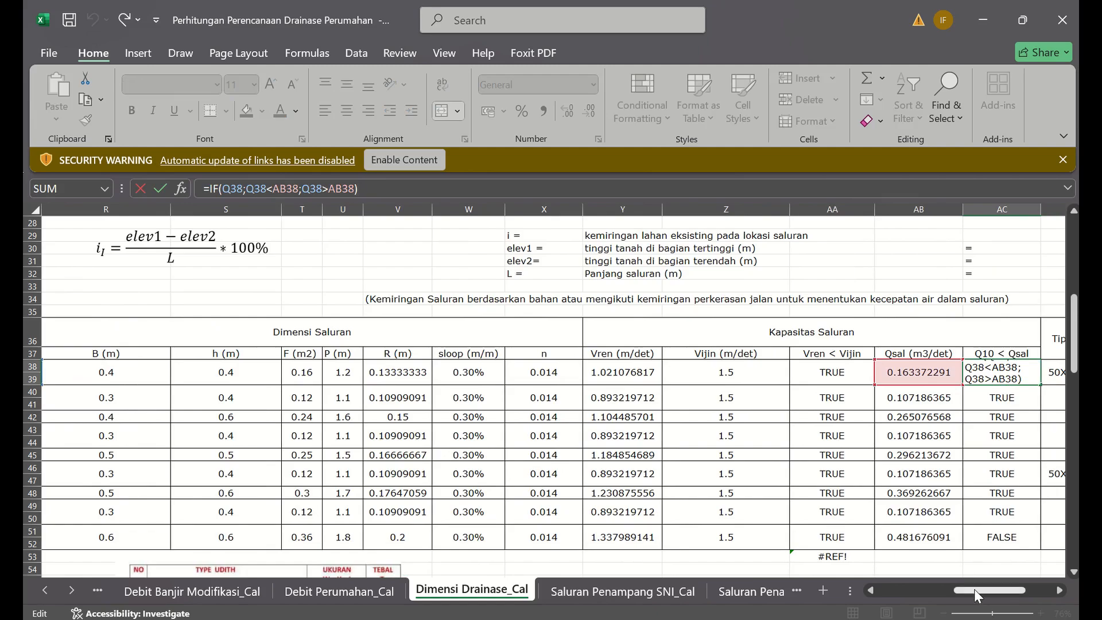
{"action": "left_click_drag", "start_coordinate": [974, 590], "coordinate": [962, 592]}
{"action": "key", "text": "Escape"}
Step: Return to the Debit Banjir value for channel A1 to TK1 in cell O38
{"action": "left_click", "coordinate": [192, 399]}
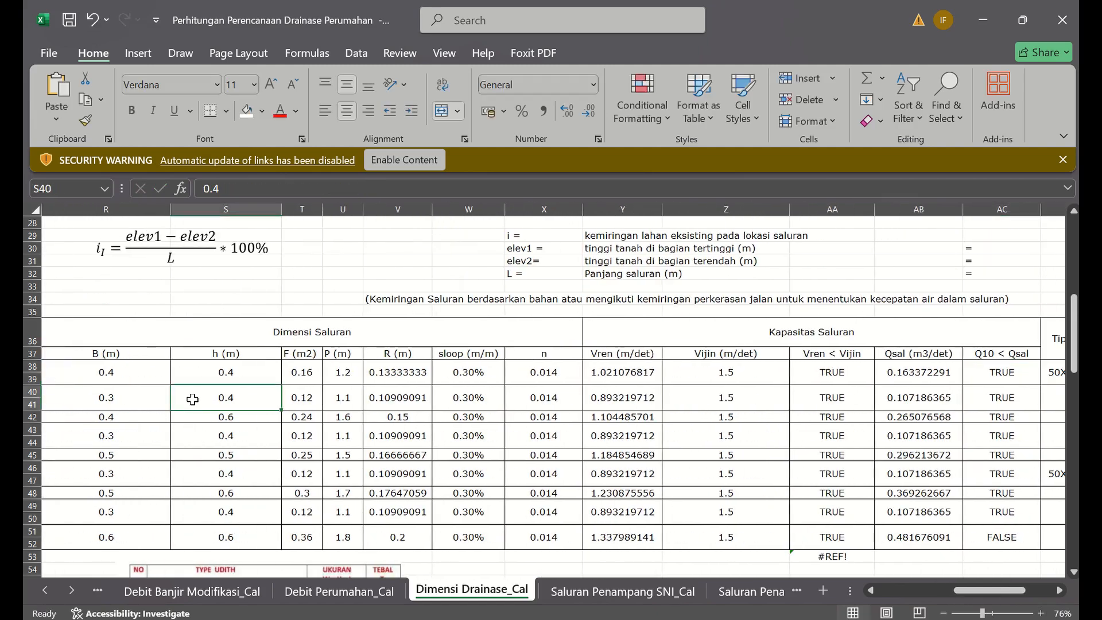
{"action": "key", "text": "Left"}
{"action": "key", "text": "Left"}
{"action": "key", "text": "Left"}
{"action": "key", "text": "Up"}
{"action": "key", "text": "Left"}
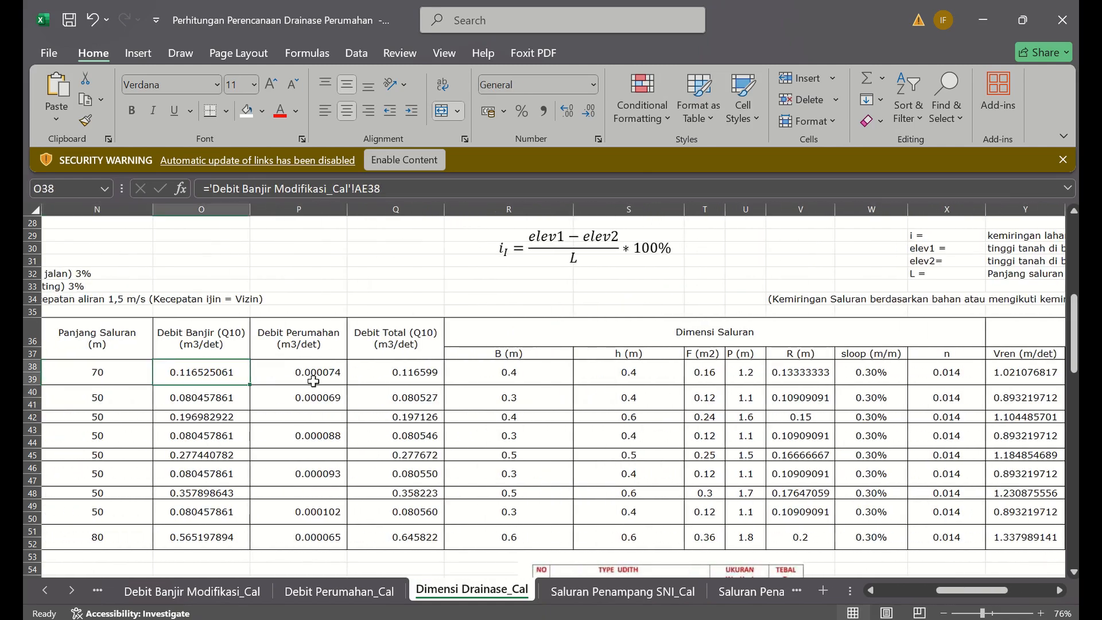
Step: Go back to the Debit Perumahan_Cal sheet and review the per-block housing flow table
{"action": "left_click", "coordinate": [370, 590]}
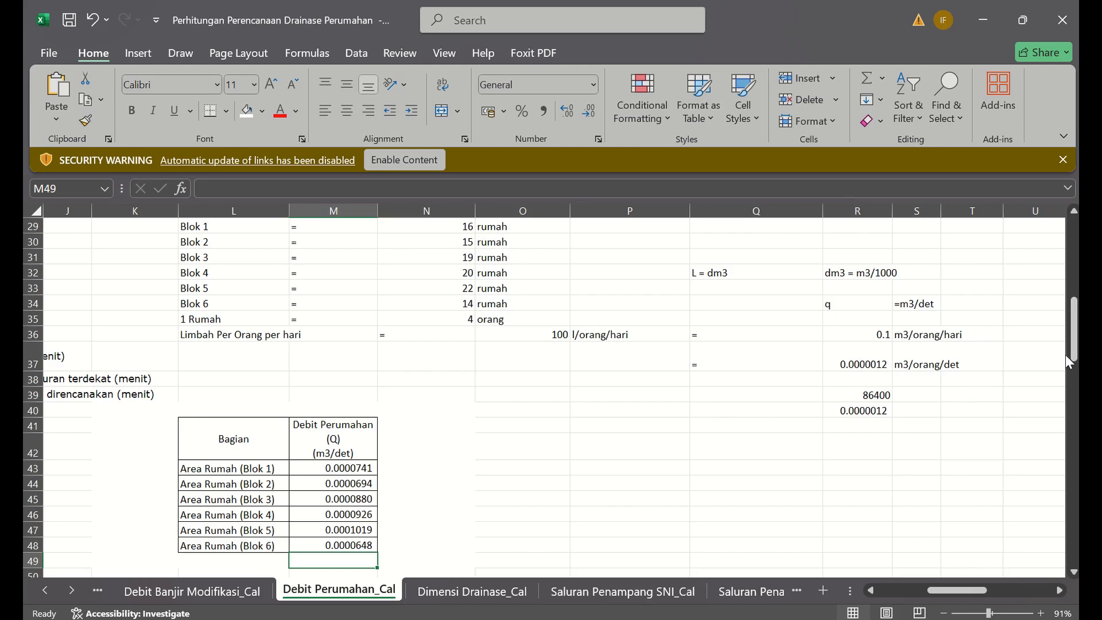
{"action": "left_click_drag", "start_coordinate": [1070, 352], "coordinate": [1070, 353]}
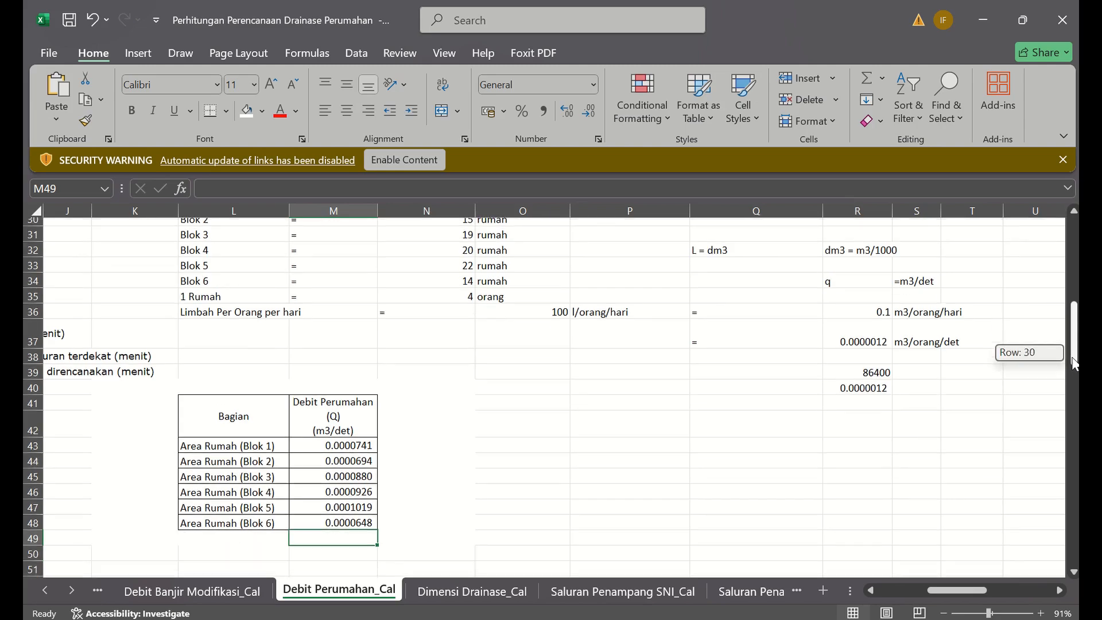
{"action": "left_click_drag", "start_coordinate": [1074, 364], "coordinate": [1075, 365]}
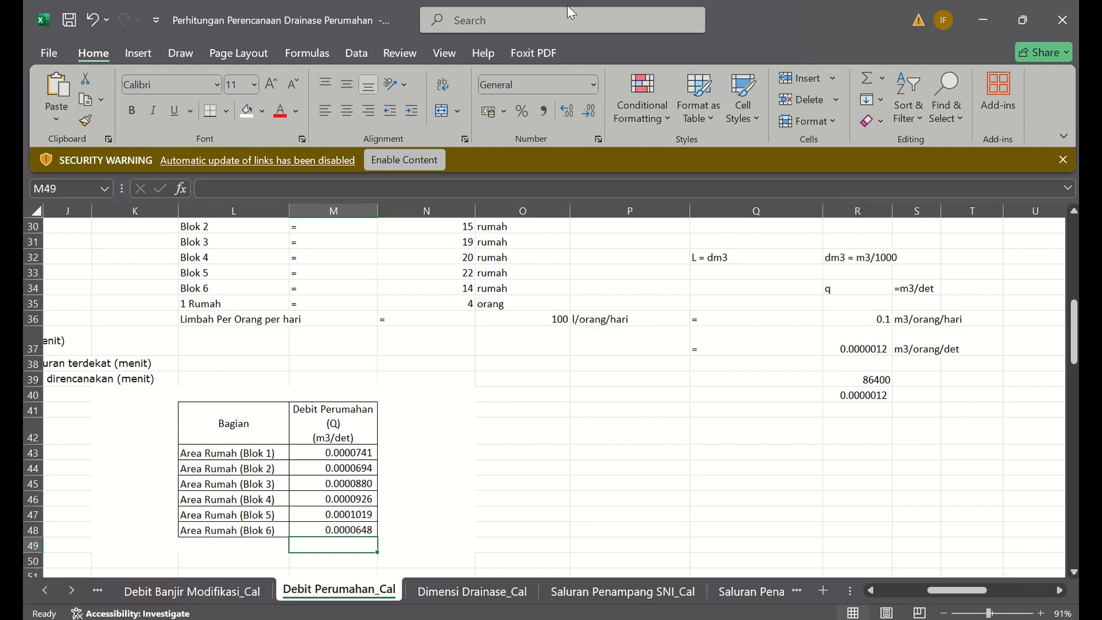
{"action": "mouse_move", "coordinate": [620, 9]}
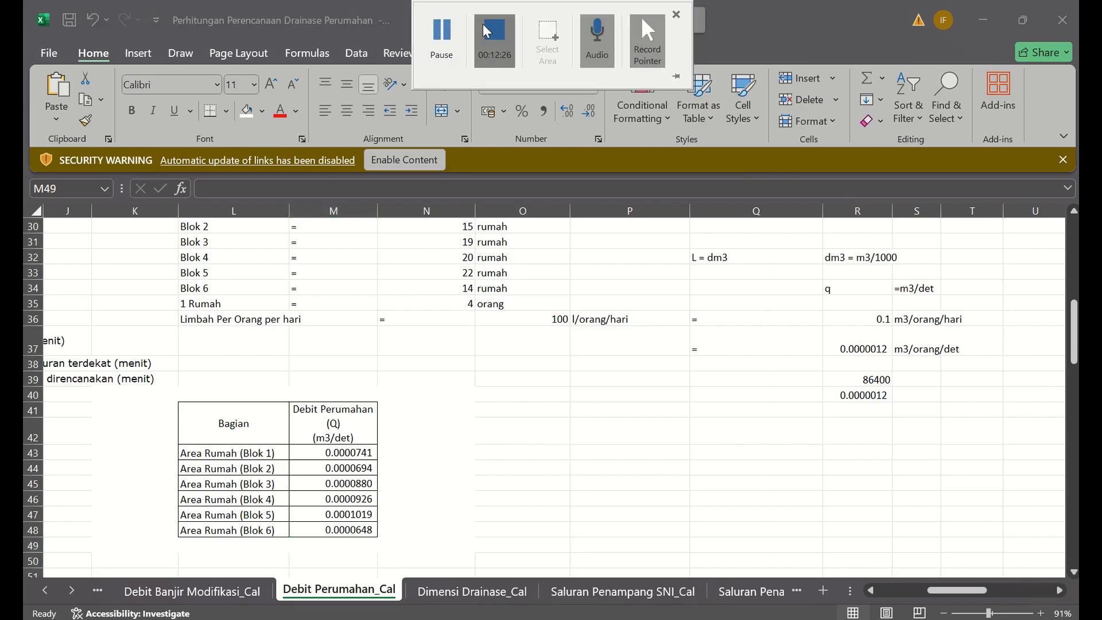